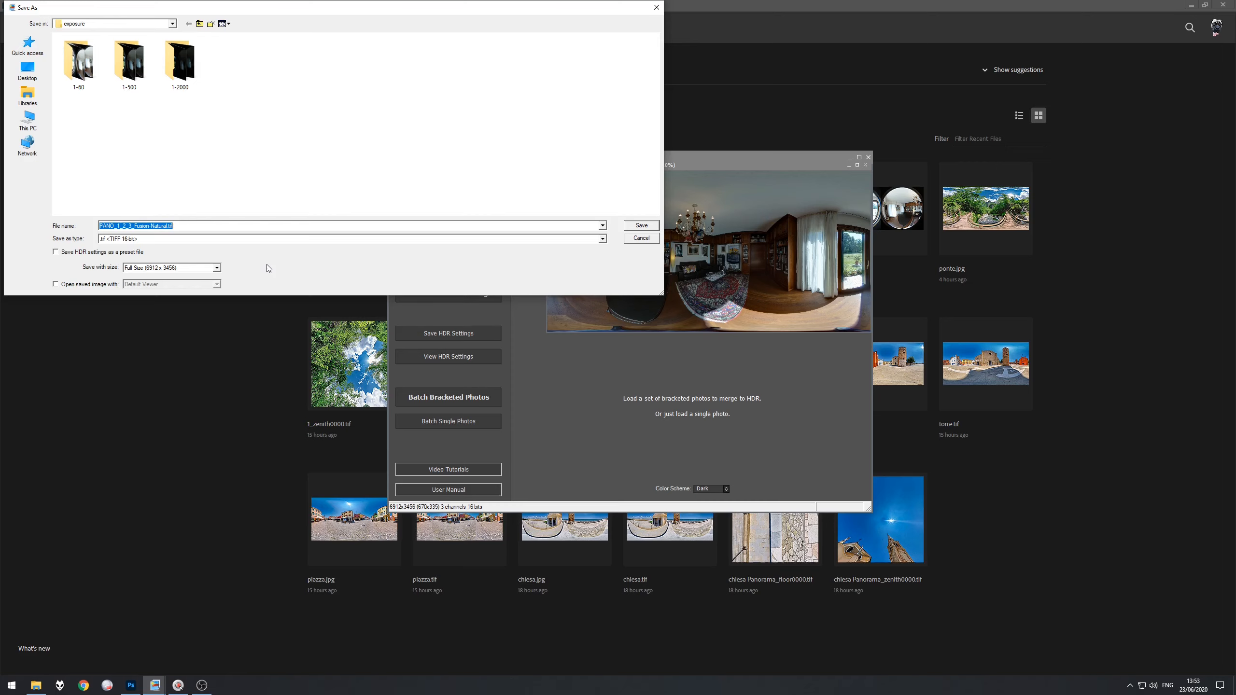
Save the fused panorama as a full-size 16-bit TIFF named PANO_1_2_3_Fusion-Natural.tif and open that file in Photoshop
click(642, 226)
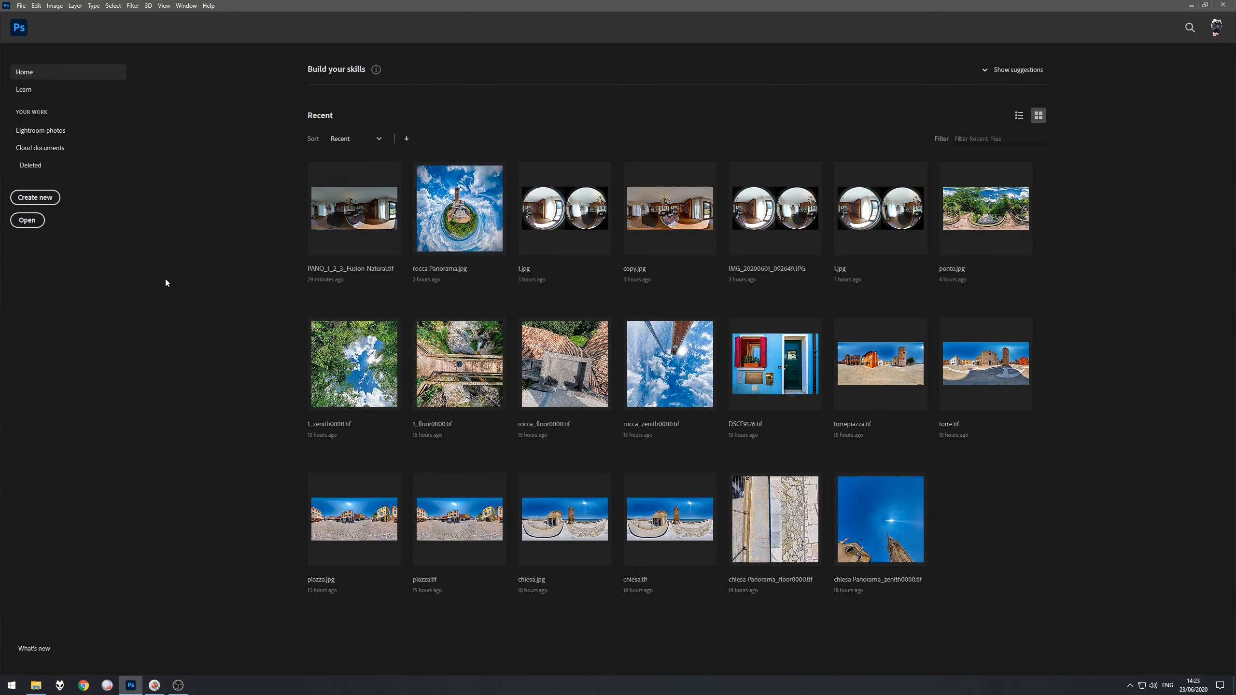
click(26, 221)
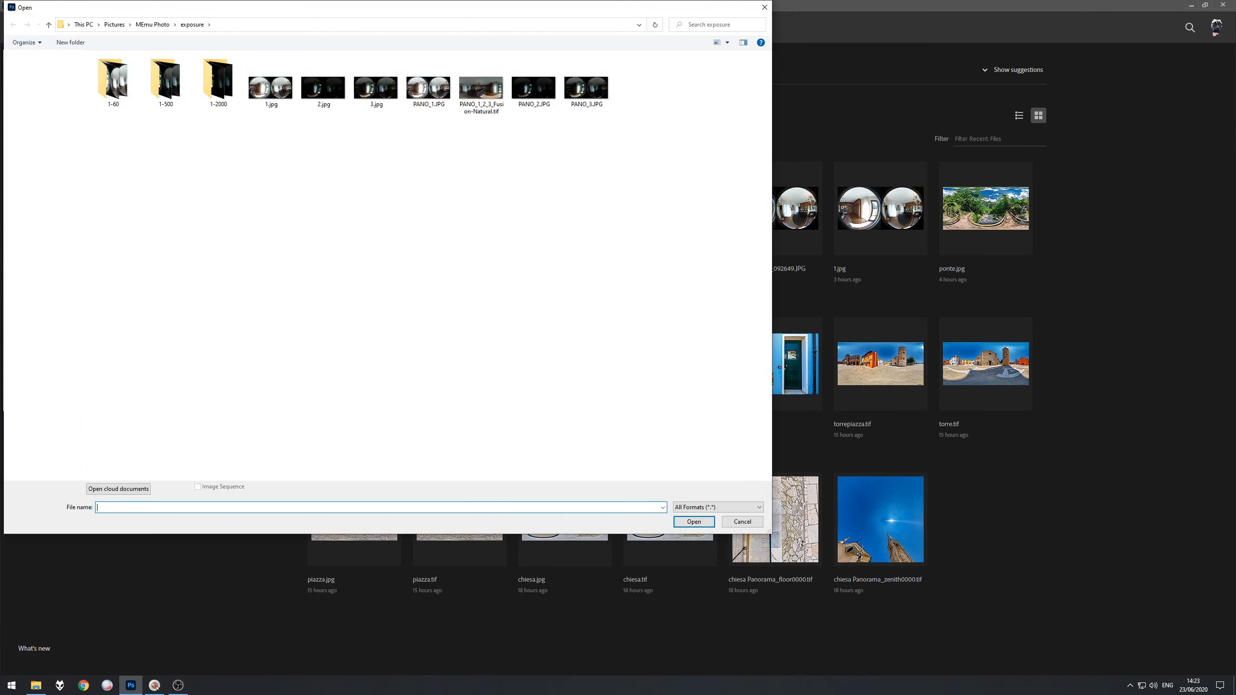
double_click(486, 111)
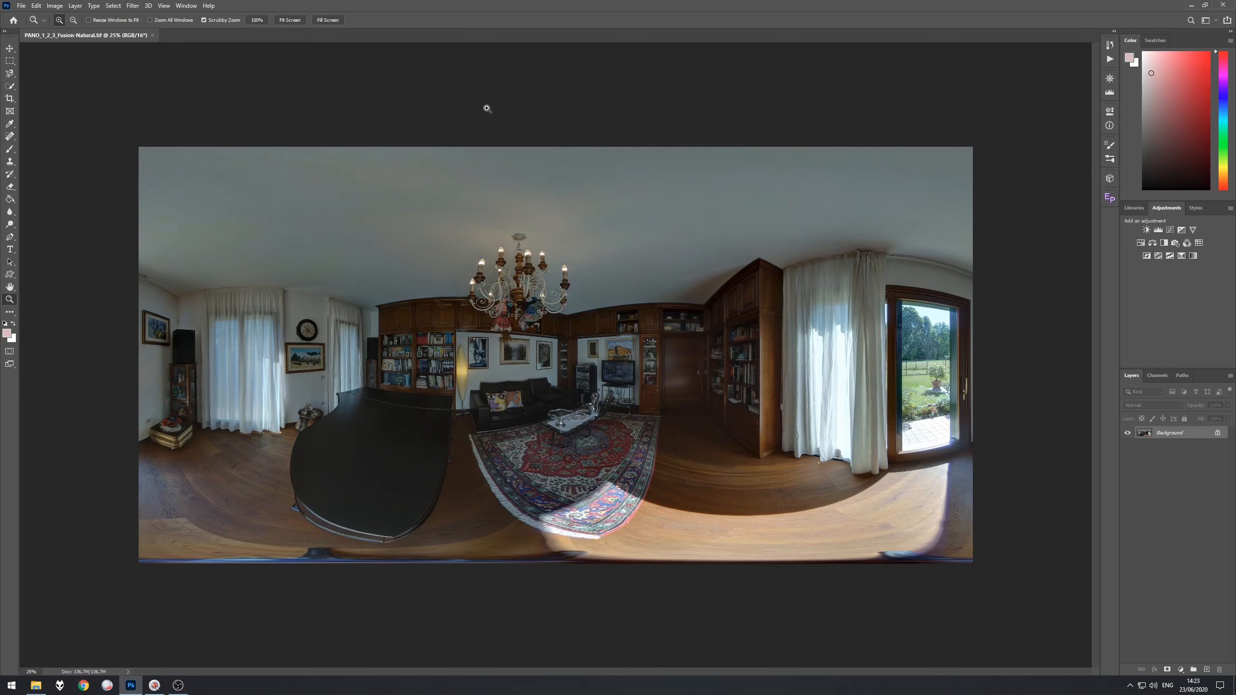
Convert the panorama's Background layer to a smart object
scroll(540, 308, up, 1)
scroll(540, 308, up, 1)
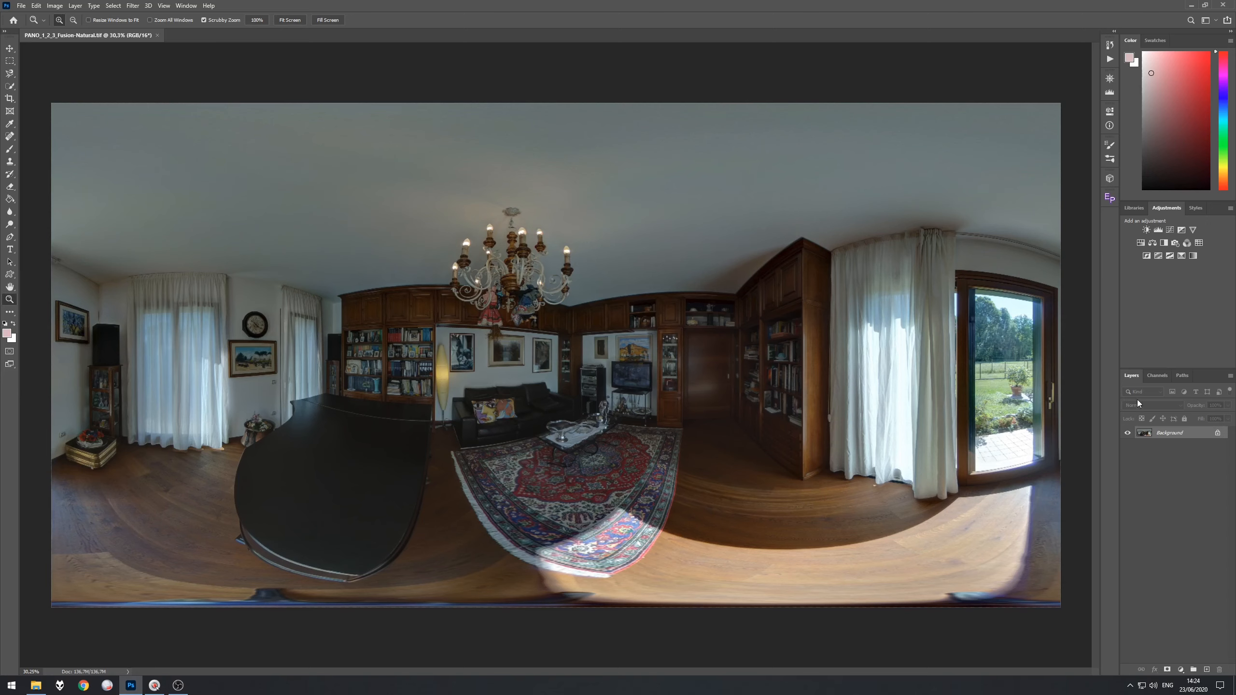
right_click(1163, 436)
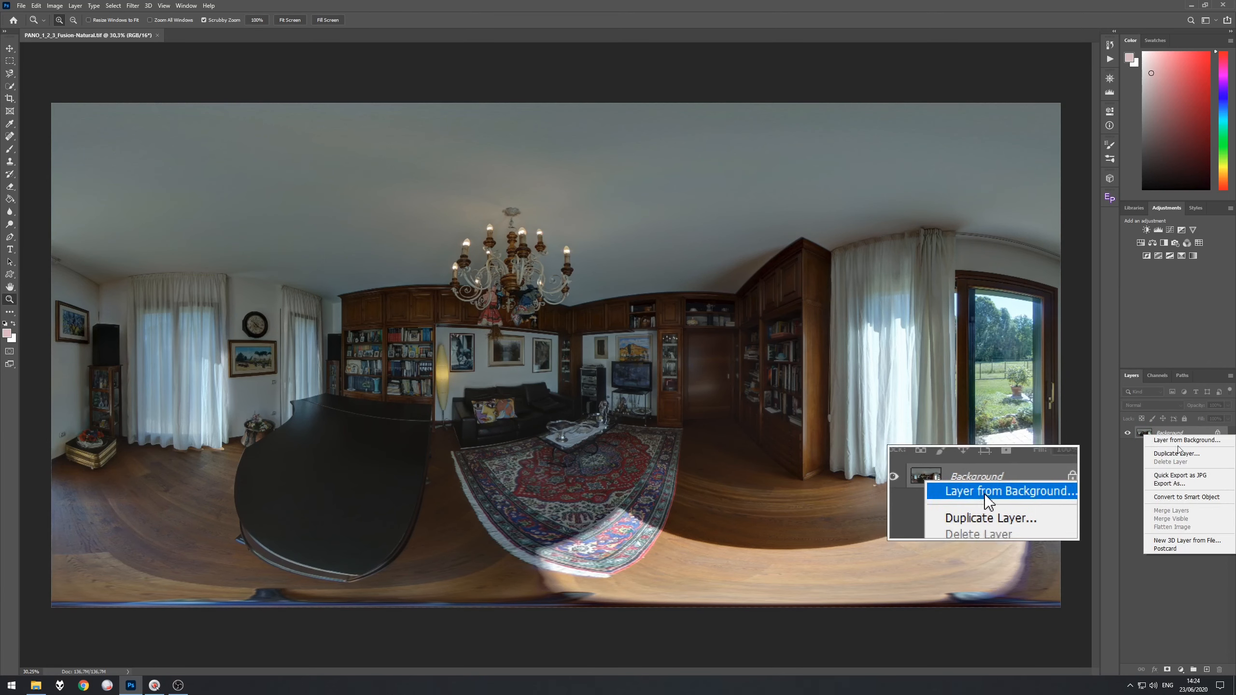
click(1198, 497)
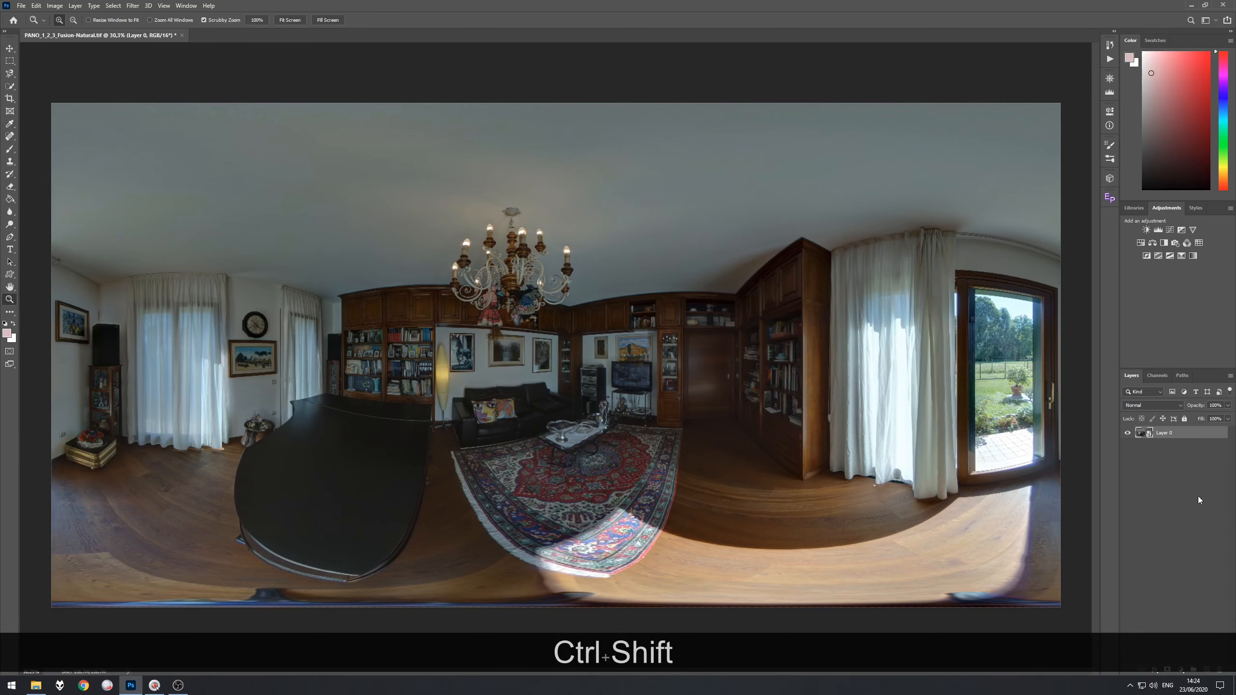
Start the Camera Raw filter with automatic tone adjustments, and reset vibrance and saturation to 0
key(ctrl+shift+a)
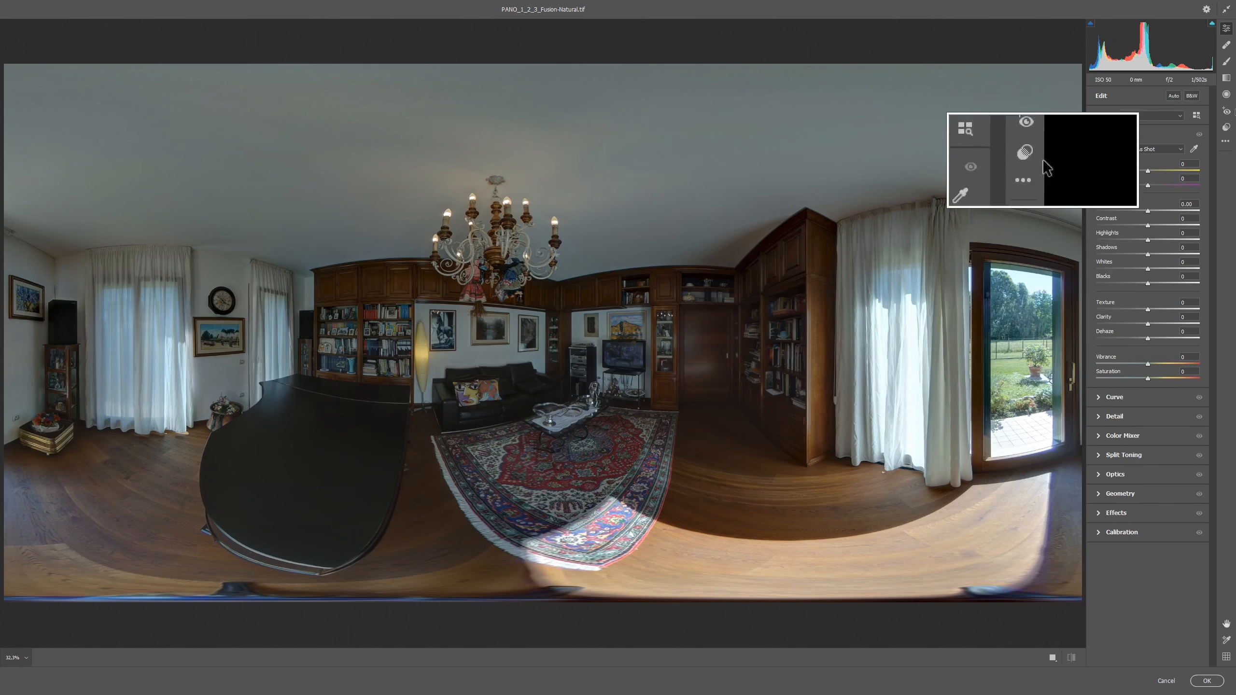
click(1174, 97)
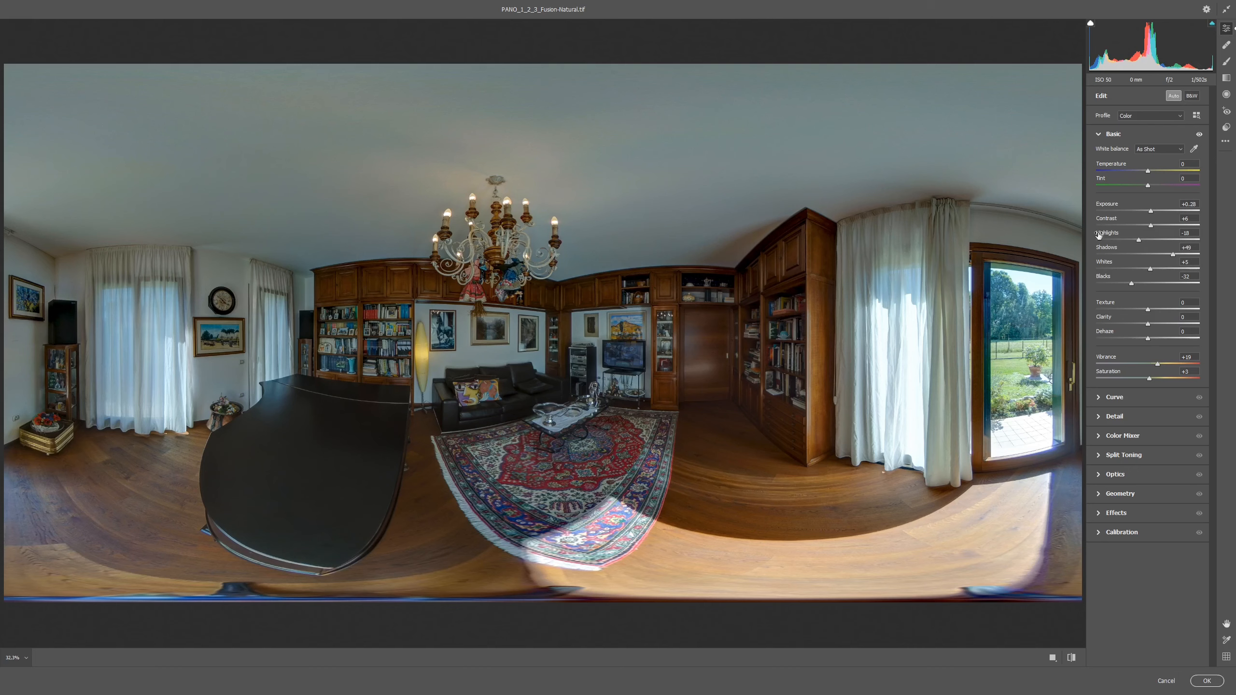
click(1182, 358)
text(0)
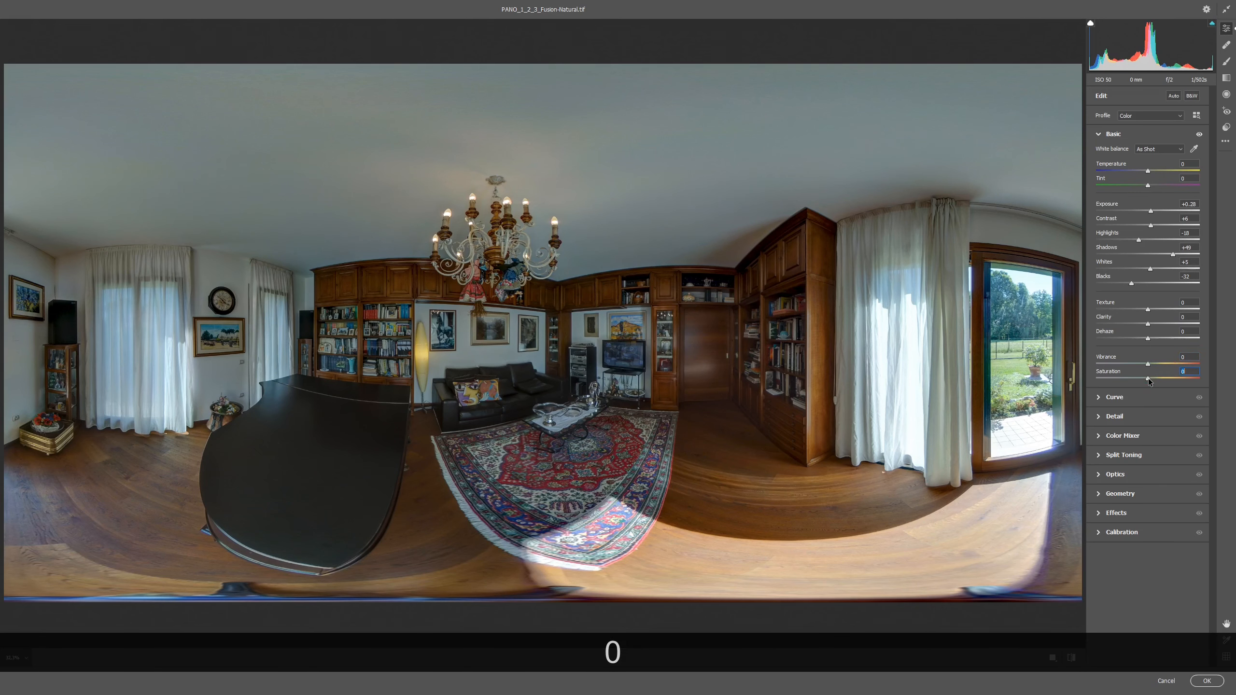
click(1183, 358)
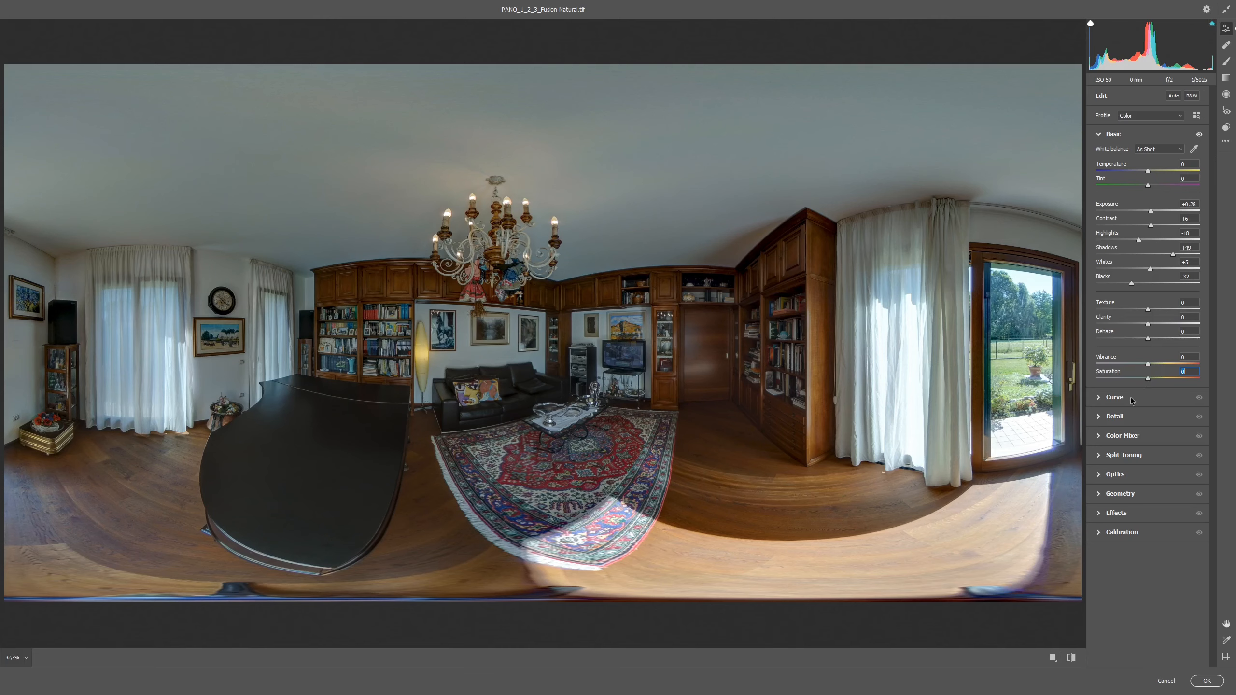
Set the panorama's noise reduction to 8 and its sharpening to 18 while checking the detail at 100% magnification
click(1100, 419)
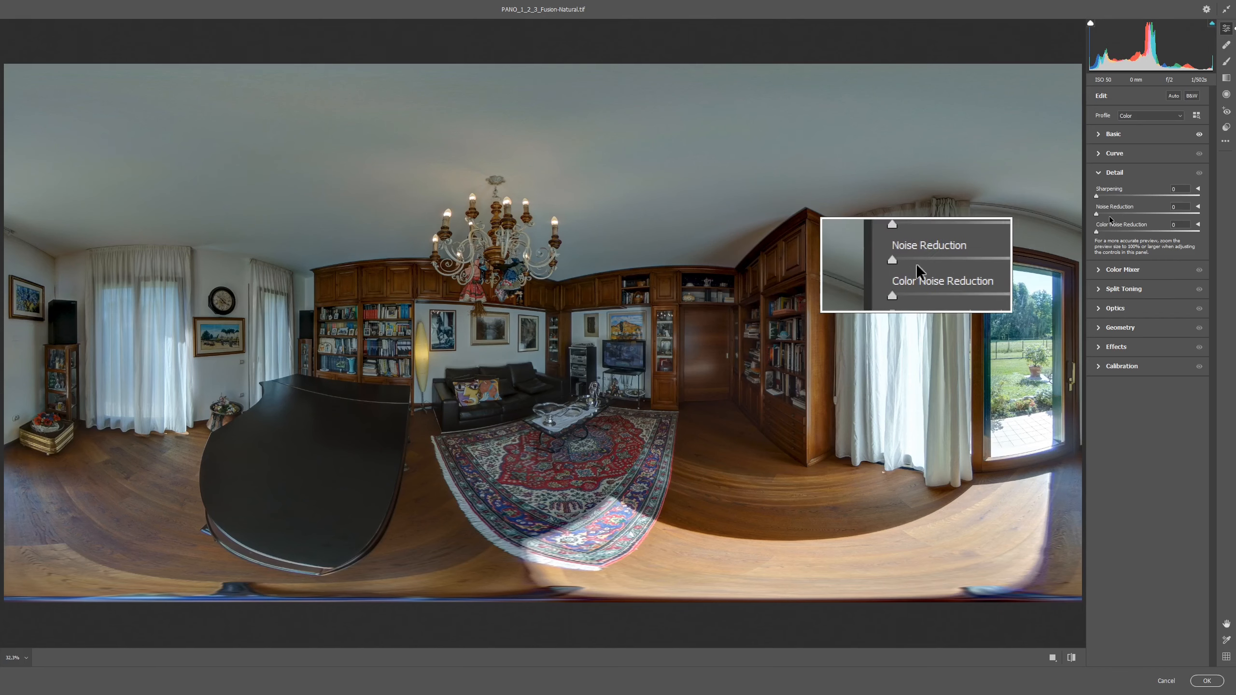
click(745, 359)
alt+click(750, 354)
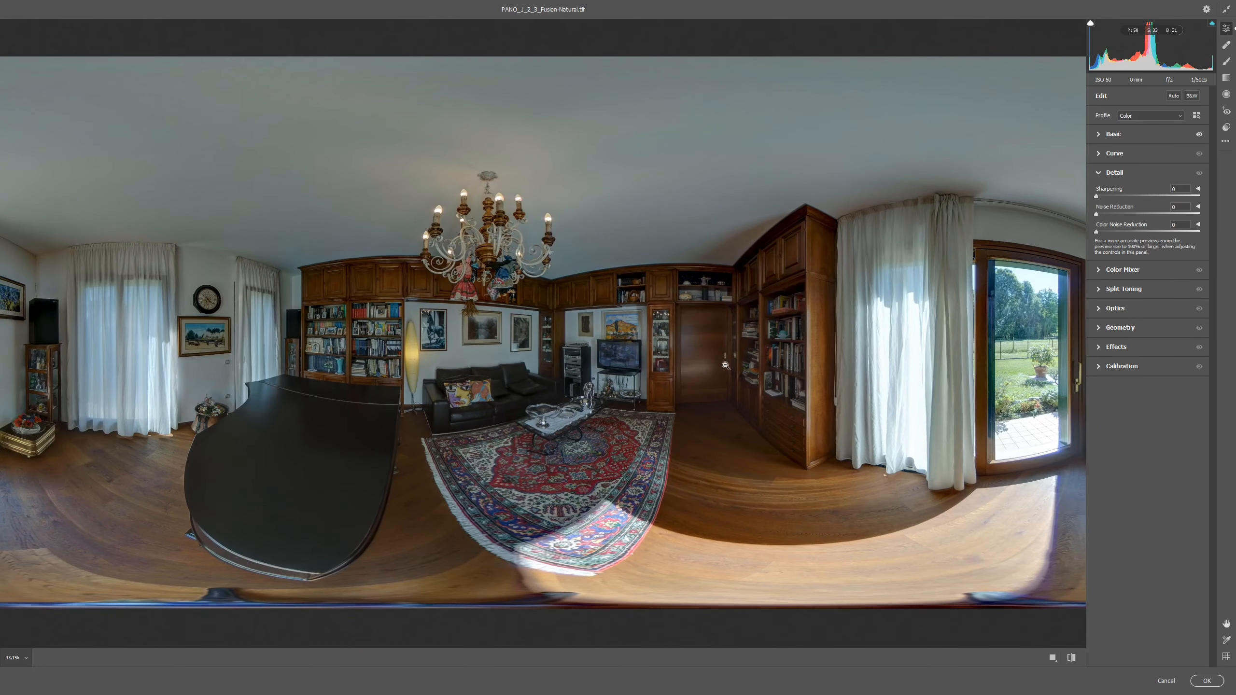
drag(725, 365, 797, 599)
drag(632, 364, 712, 513)
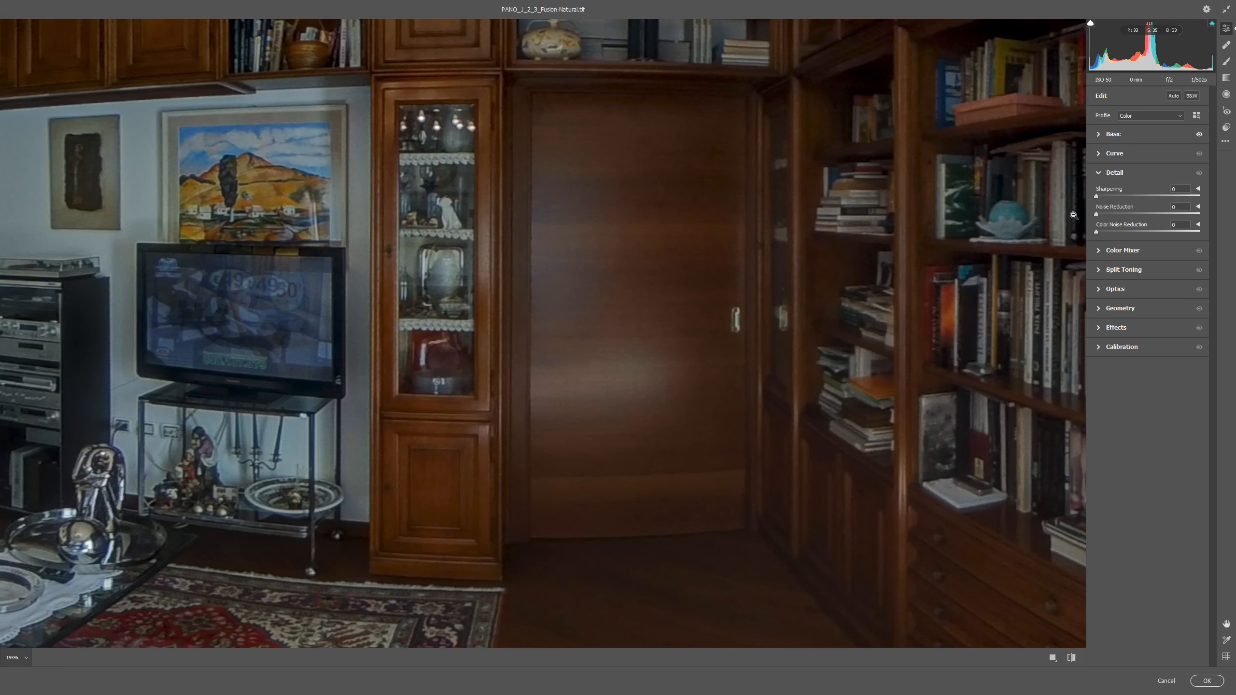
click(1096, 214)
drag(1097, 216, 1104, 215)
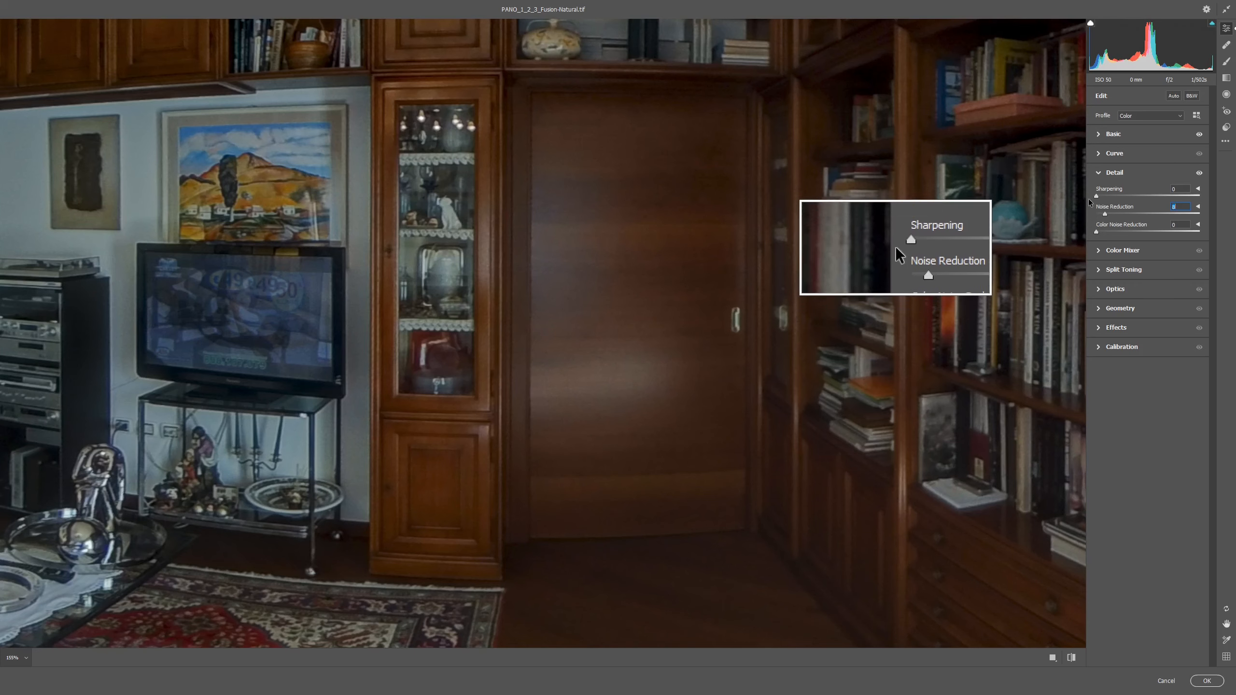
click(1097, 196)
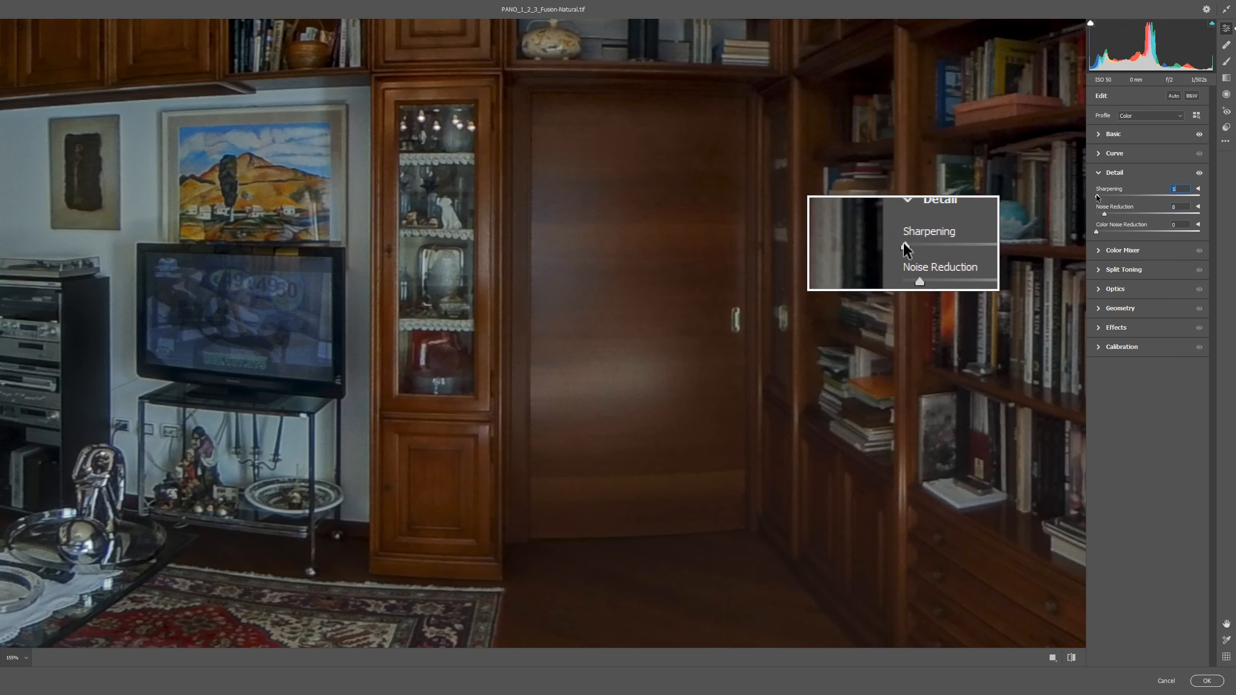
drag(1097, 196, 1108, 196)
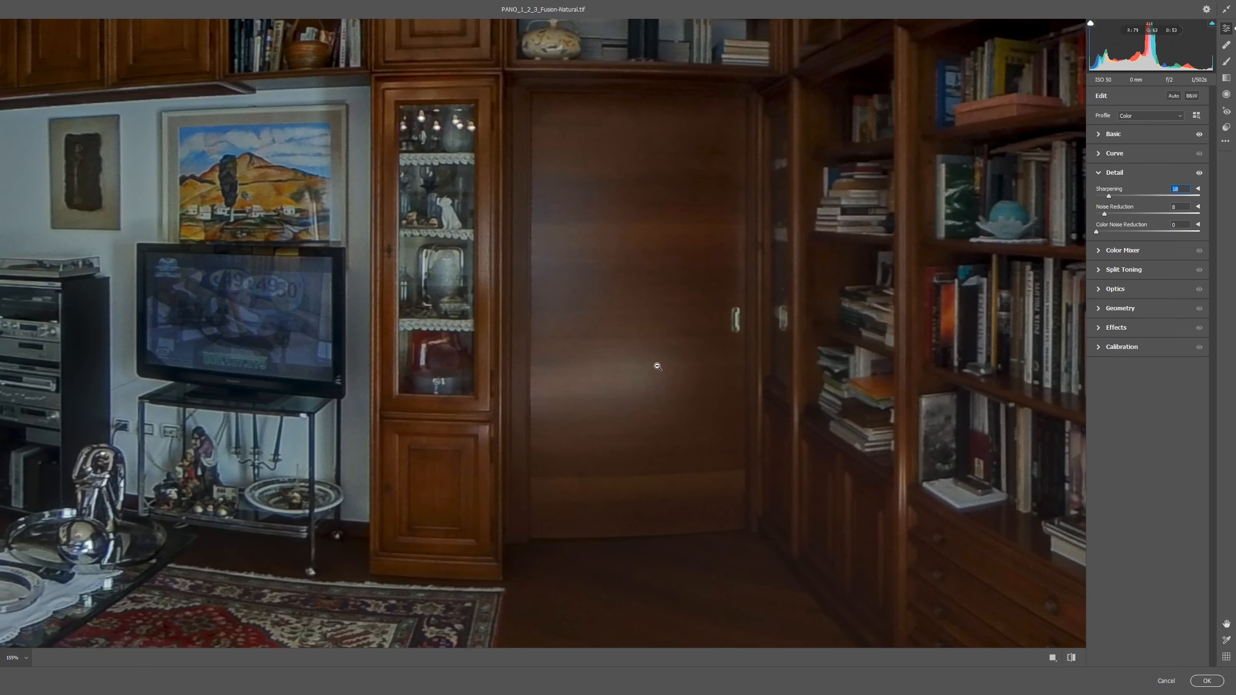
Set the panorama's dehaze to +18 in the basic adjustments
scroll(658, 366, down, 6)
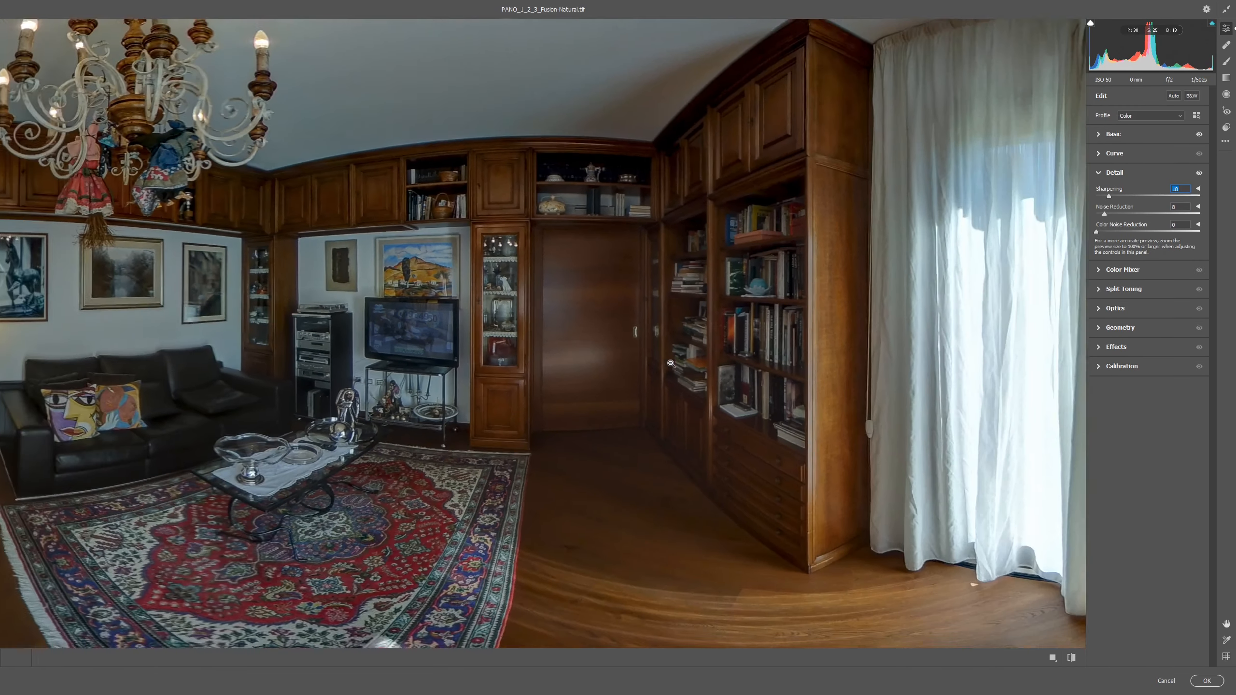
scroll(674, 361, down, 2)
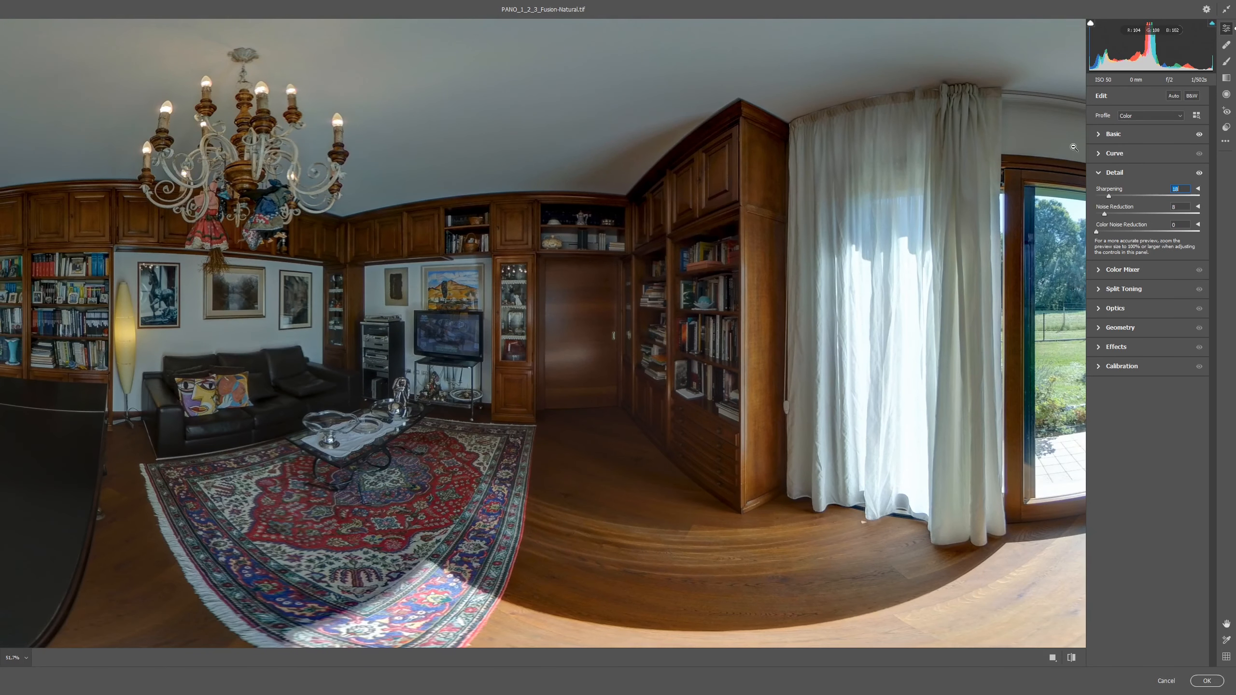
click(1099, 138)
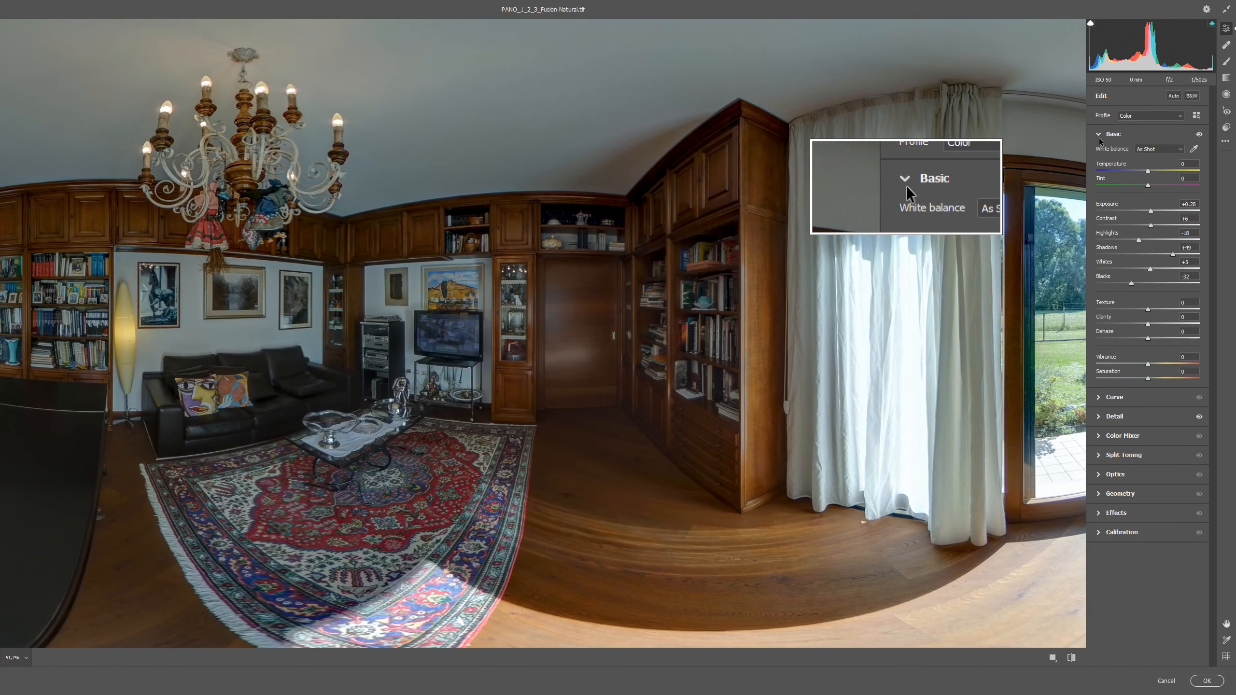
scroll(855, 407, down, 4)
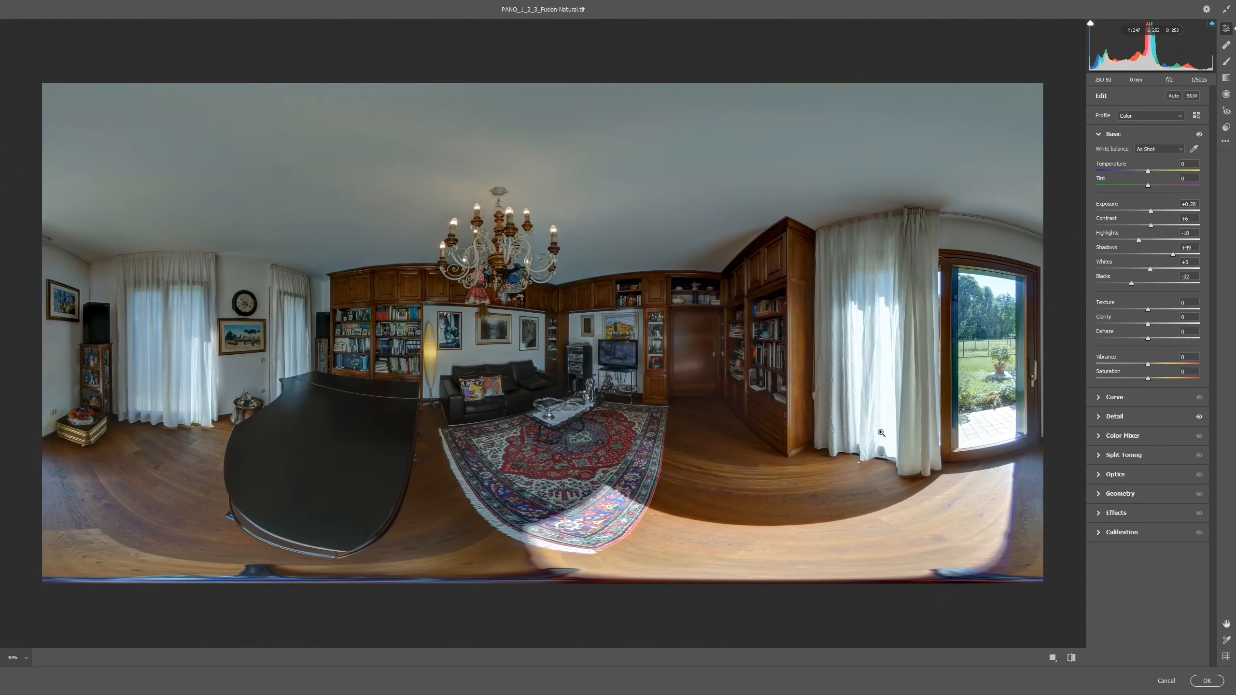
scroll(881, 433, down, 1)
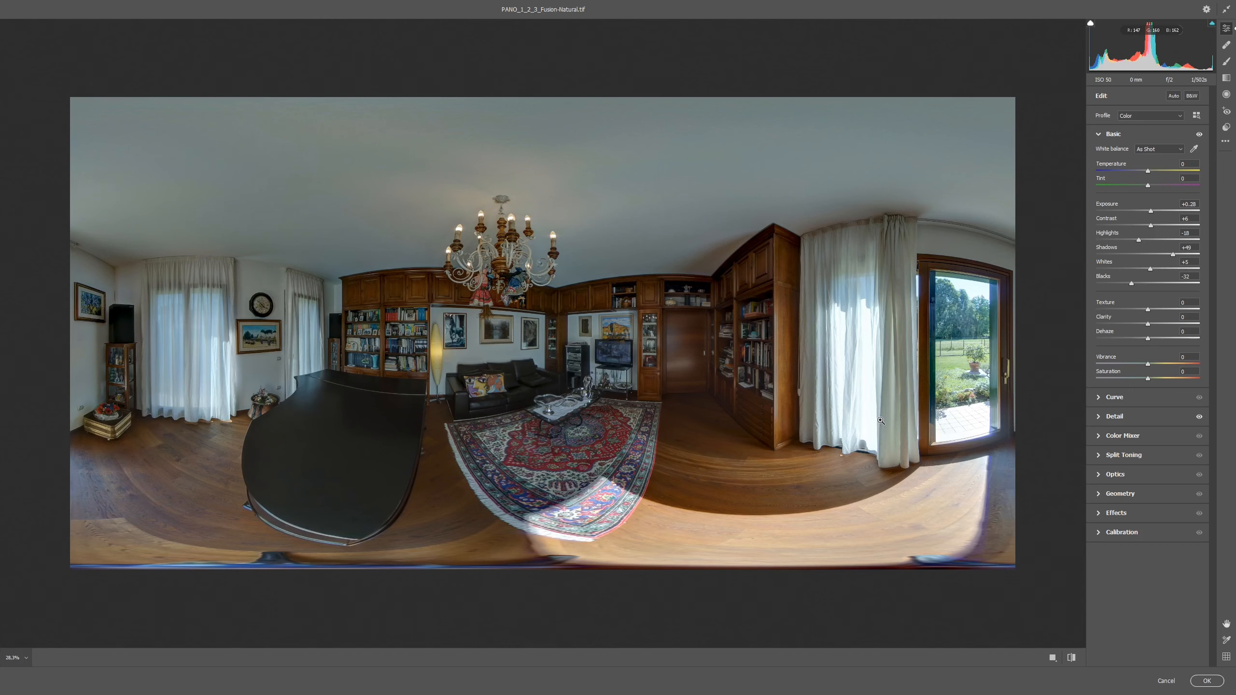
click(1149, 341)
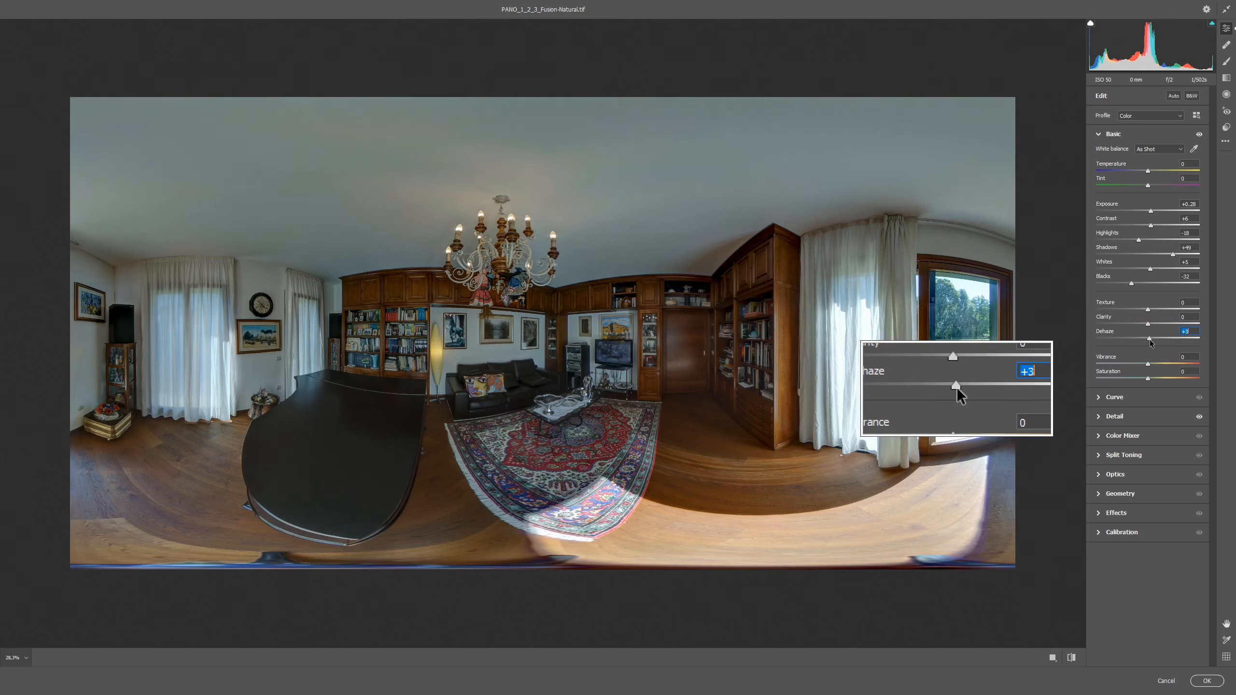
drag(1148, 341, 1157, 340)
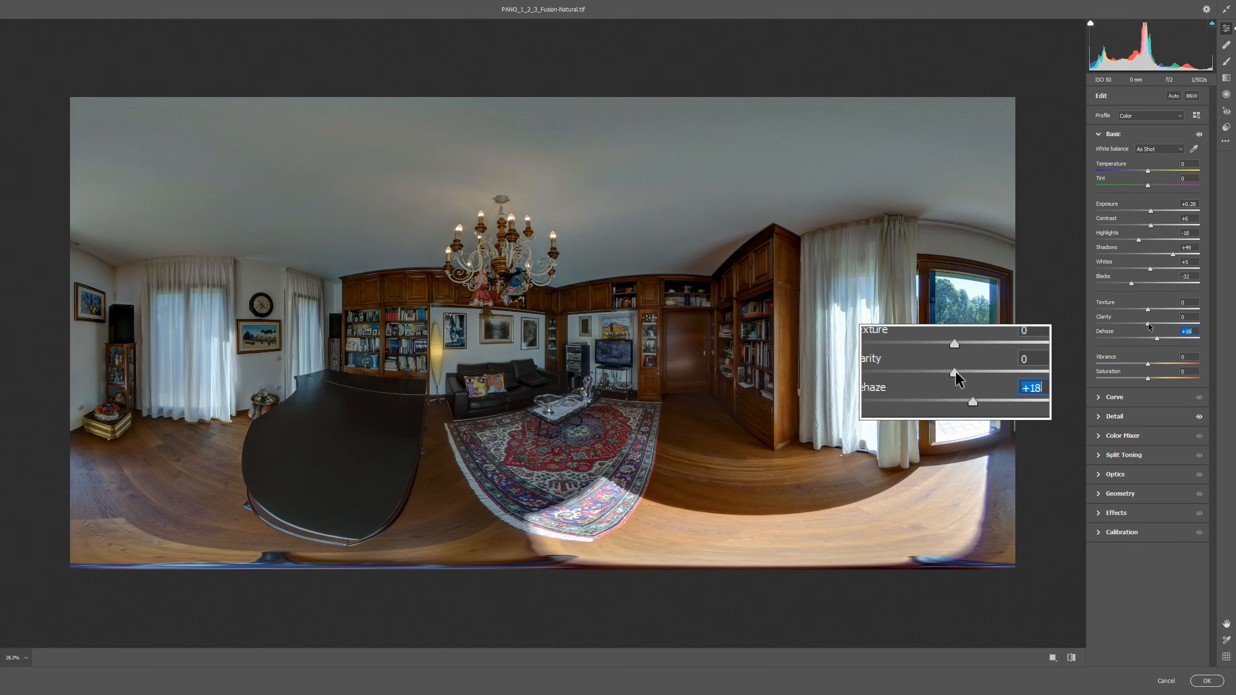
Raise the panorama's clarity to +6 and its texture to +22
drag(1148, 324, 1152, 324)
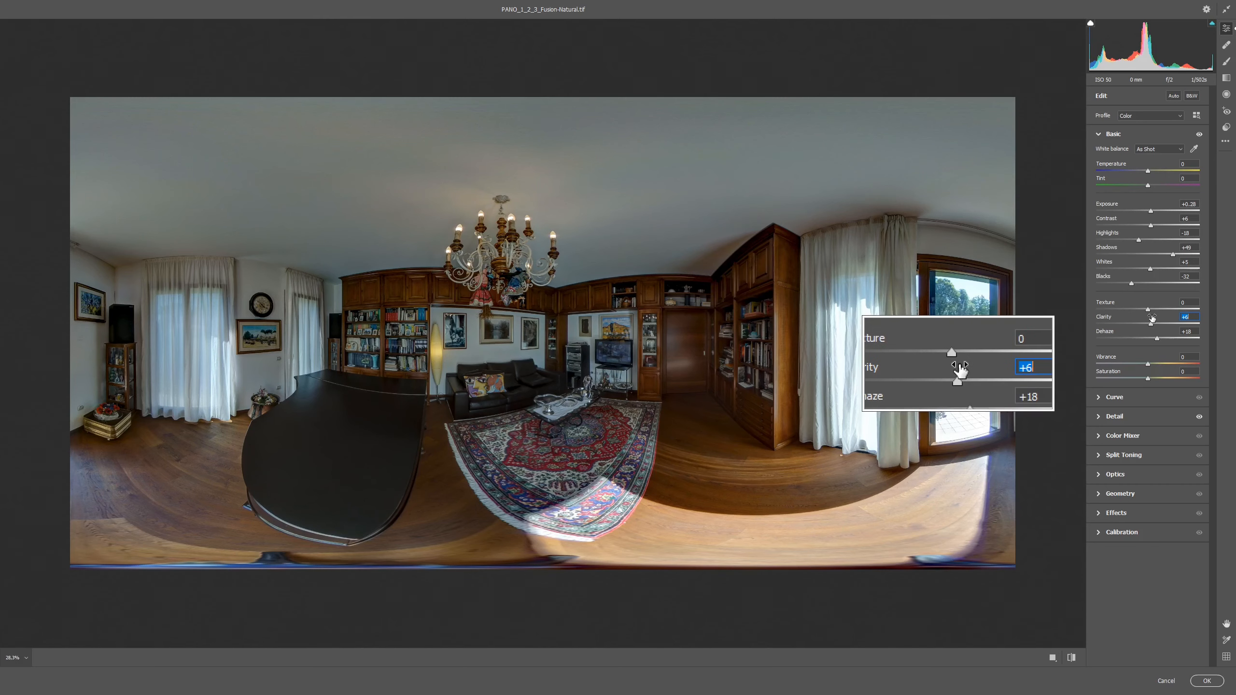
drag(1147, 308, 1162, 311)
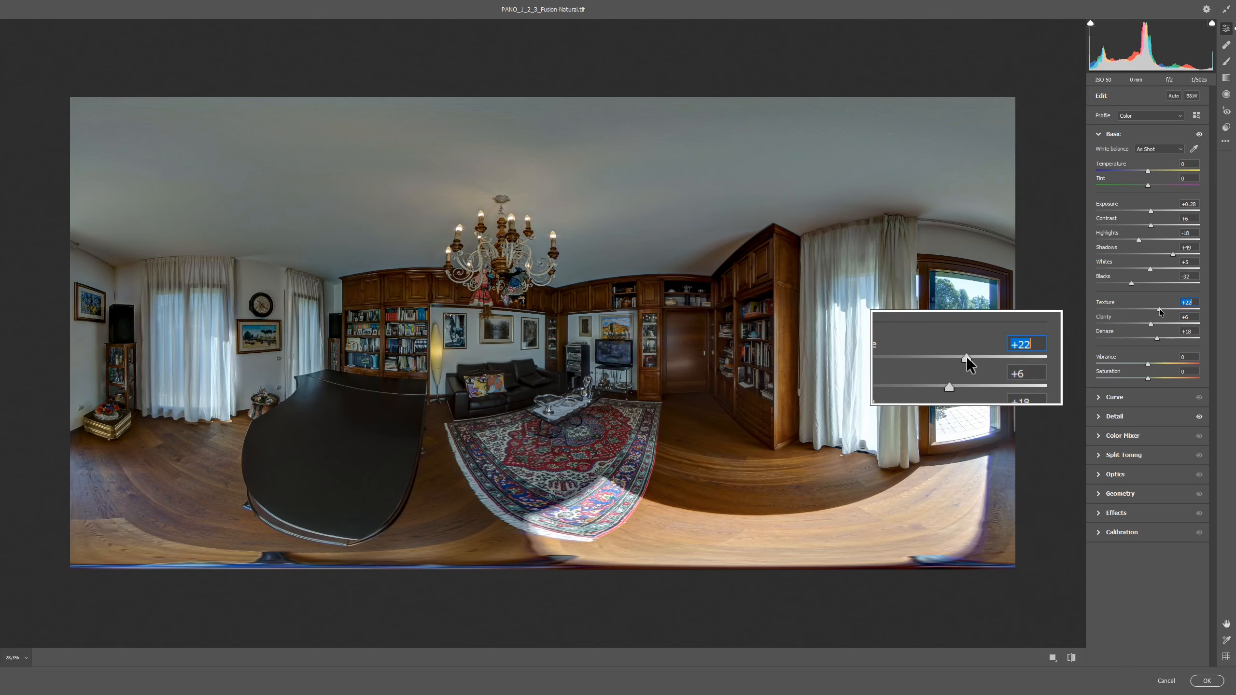
drag(1162, 312, 1159, 309)
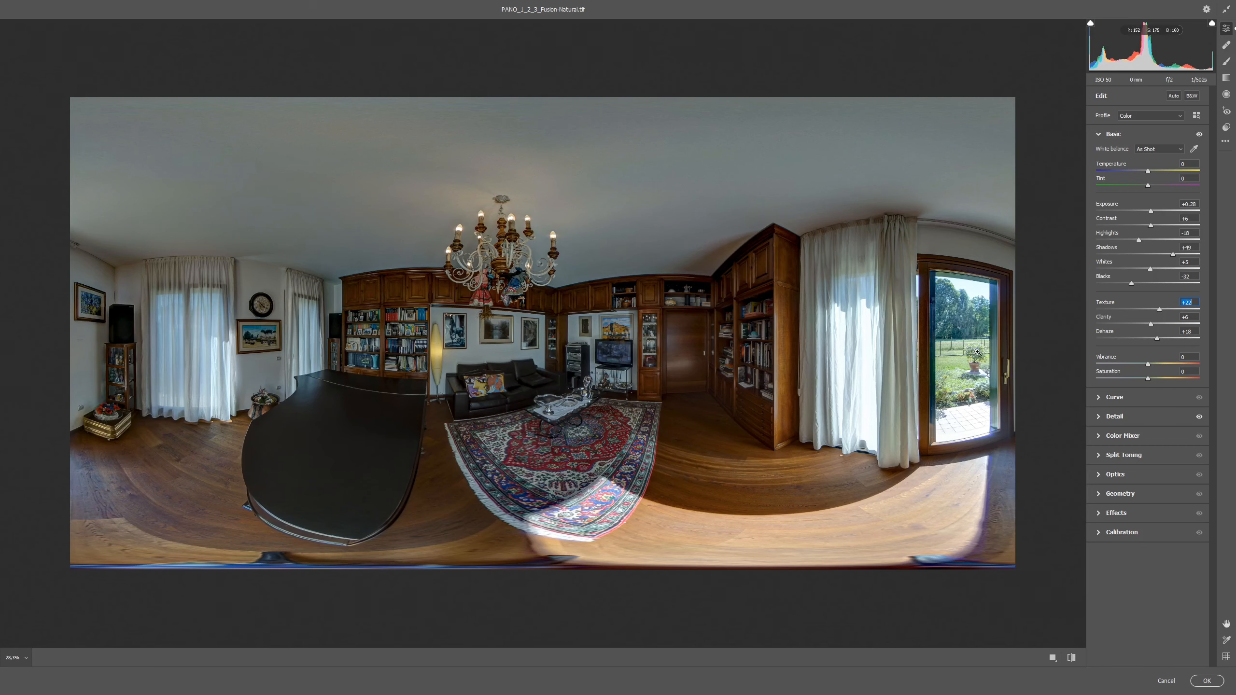
Brighten the panorama with an exposure of +0.90 and reduce the highlights to -80
click(1151, 212)
drag(1151, 212, 1157, 212)
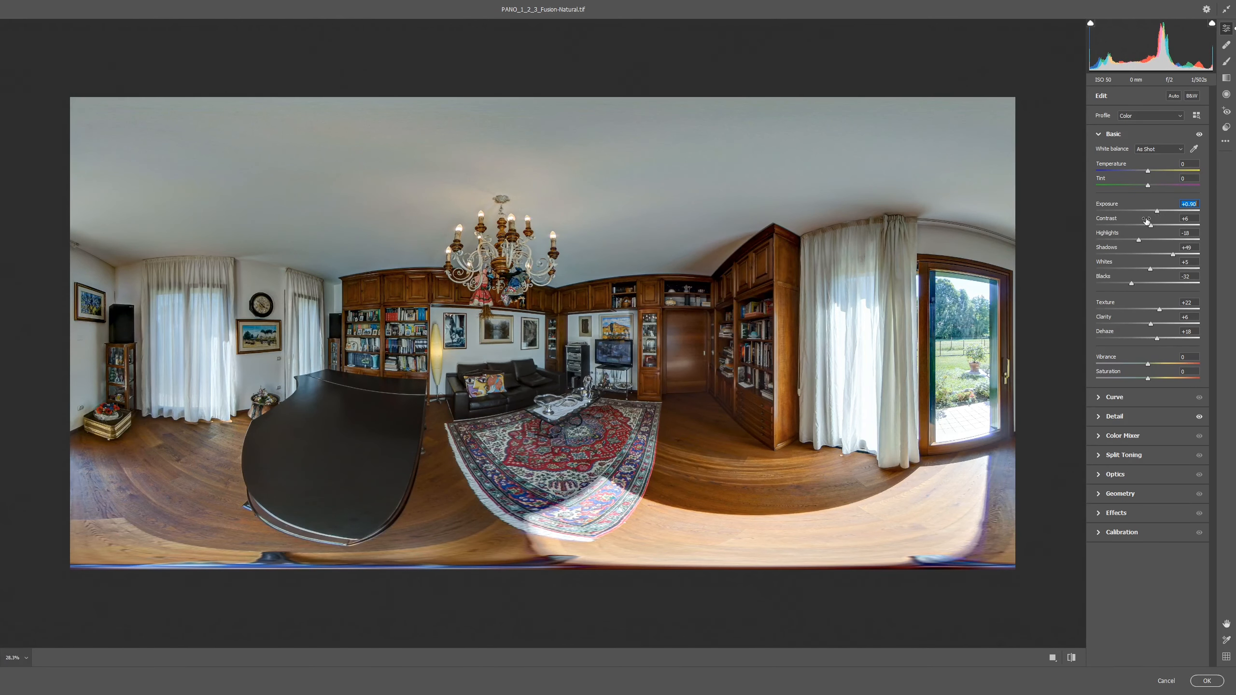
drag(1136, 240, 1106, 241)
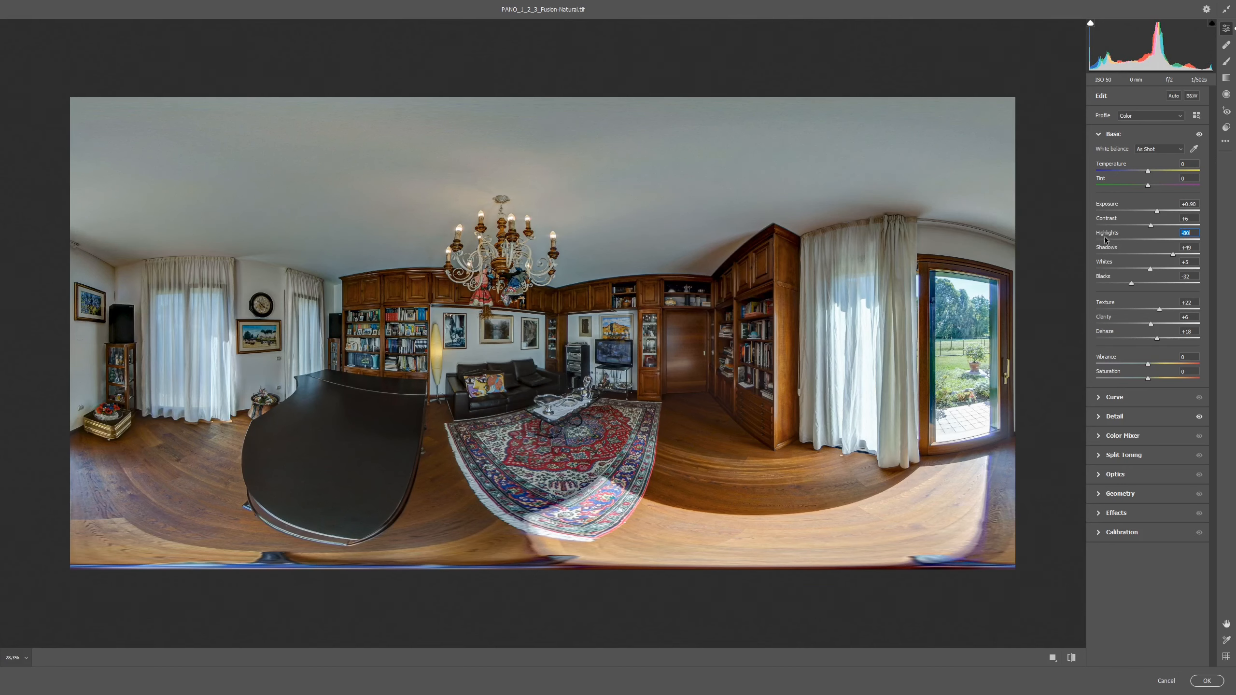
Set the shadows to +32 and the blacks to -43
click(1173, 255)
drag(1173, 255, 1164, 260)
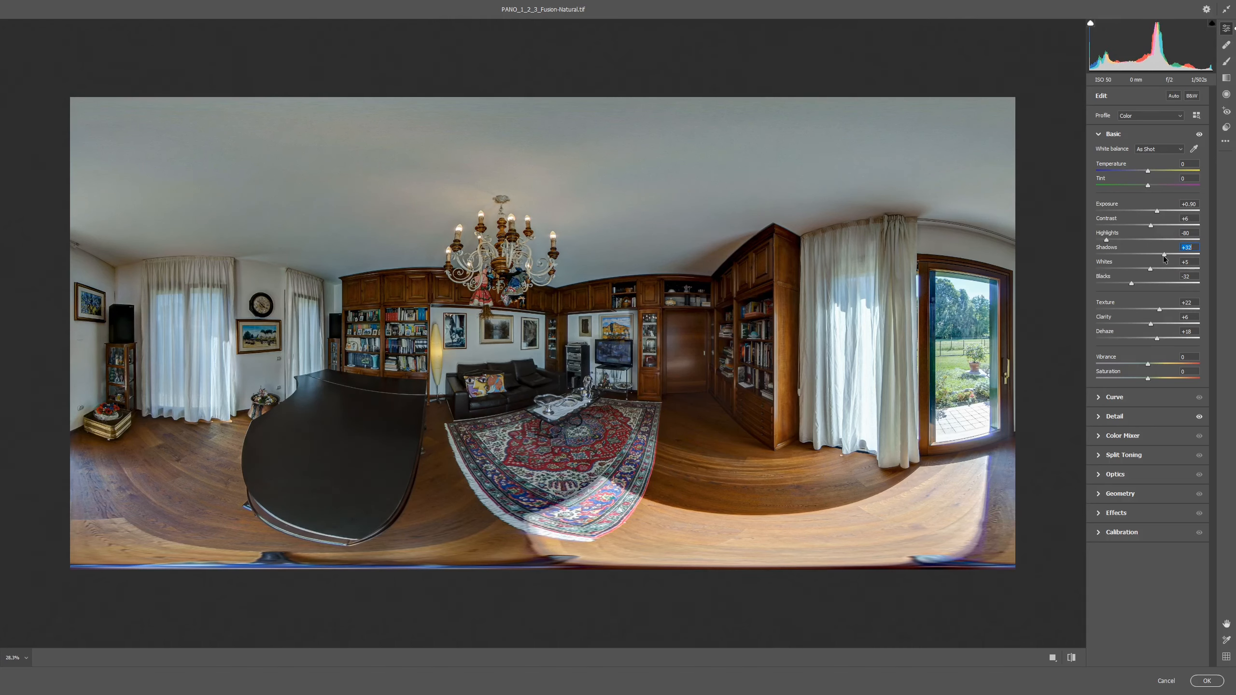
click(1131, 286)
drag(1129, 287, 1125, 287)
Shift the white balance tint to +7
click(1147, 185)
mouse_move(1147, 185)
mouse_down()
mouse_move(1159, 183)
mouse_move(1148, 185)
mouse_up()
Compare the panorama before and after the corrections, and apply the Camera Raw filter to the smart object
click(1074, 657)
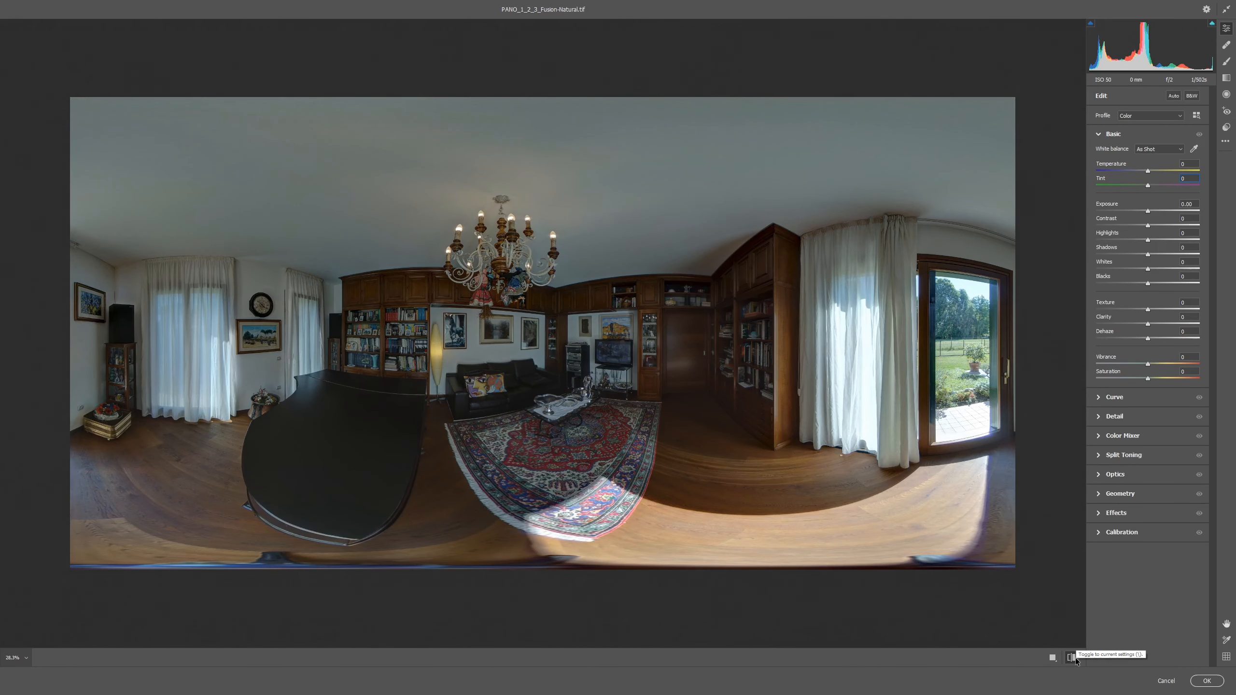
click(1075, 657)
click(1075, 658)
click(1076, 657)
click(1075, 657)
click(1075, 657)
click(1072, 657)
click(1072, 658)
click(1075, 657)
click(1075, 658)
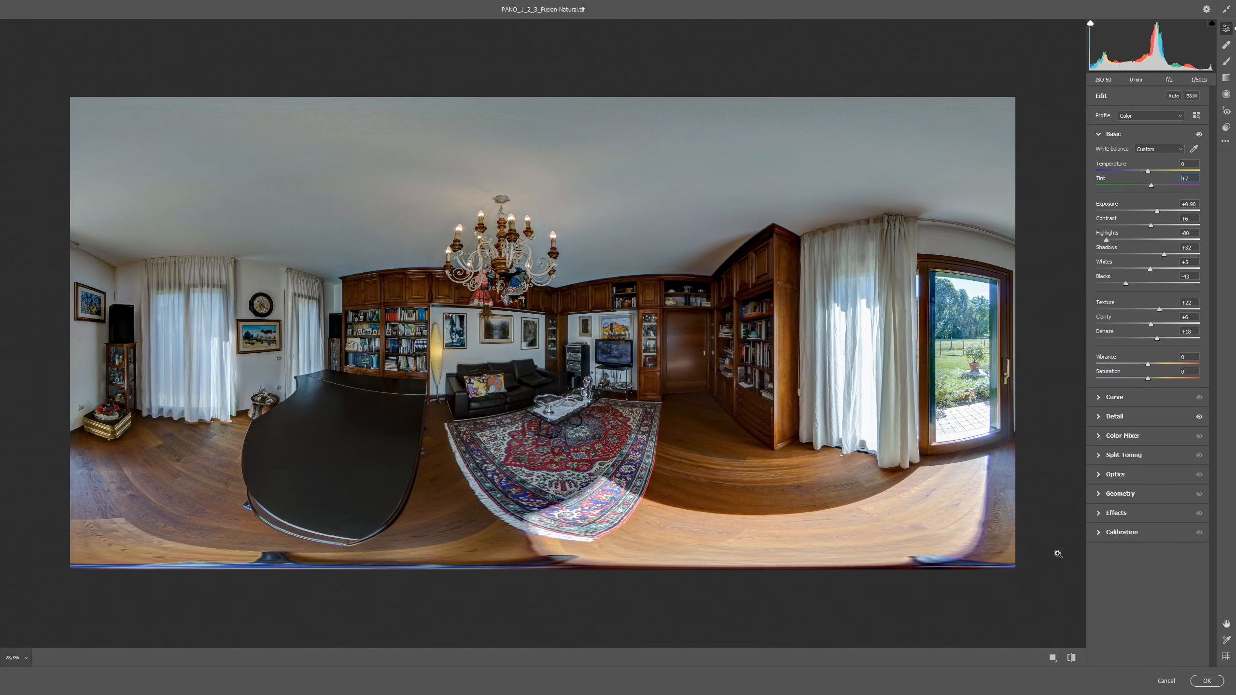
click(1204, 684)
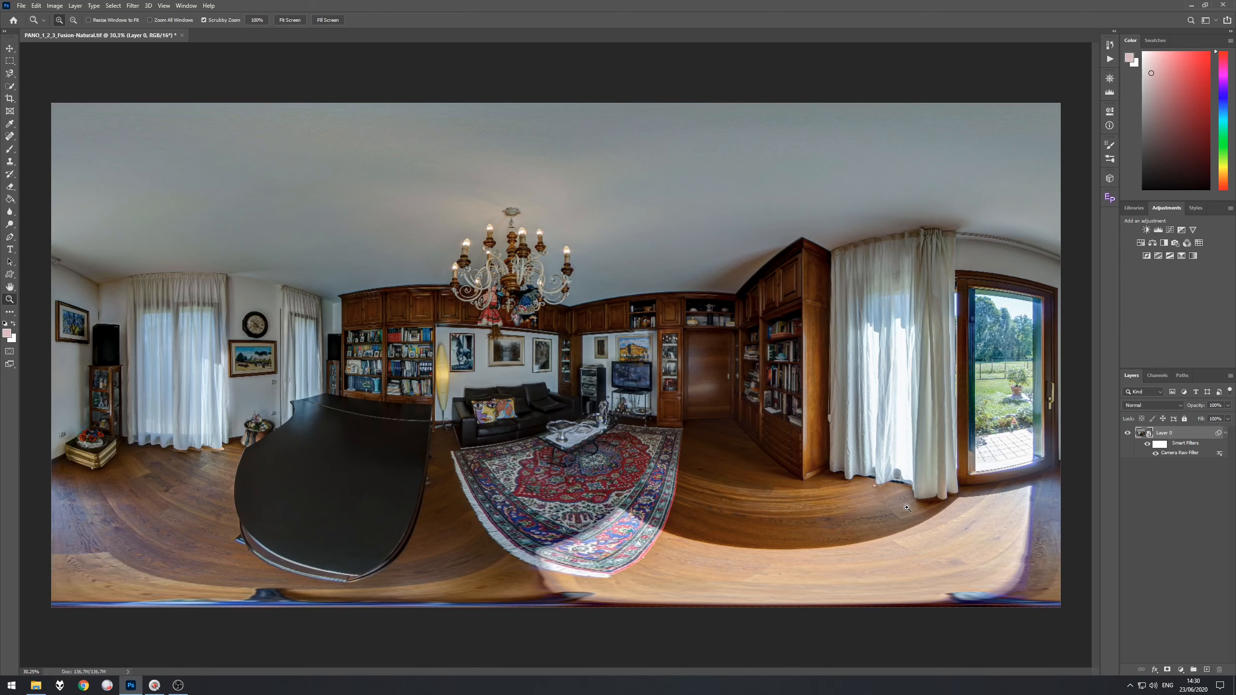
Duplicate the filtered panorama layer and rename the copy "highlights"
key(ctrl+j)
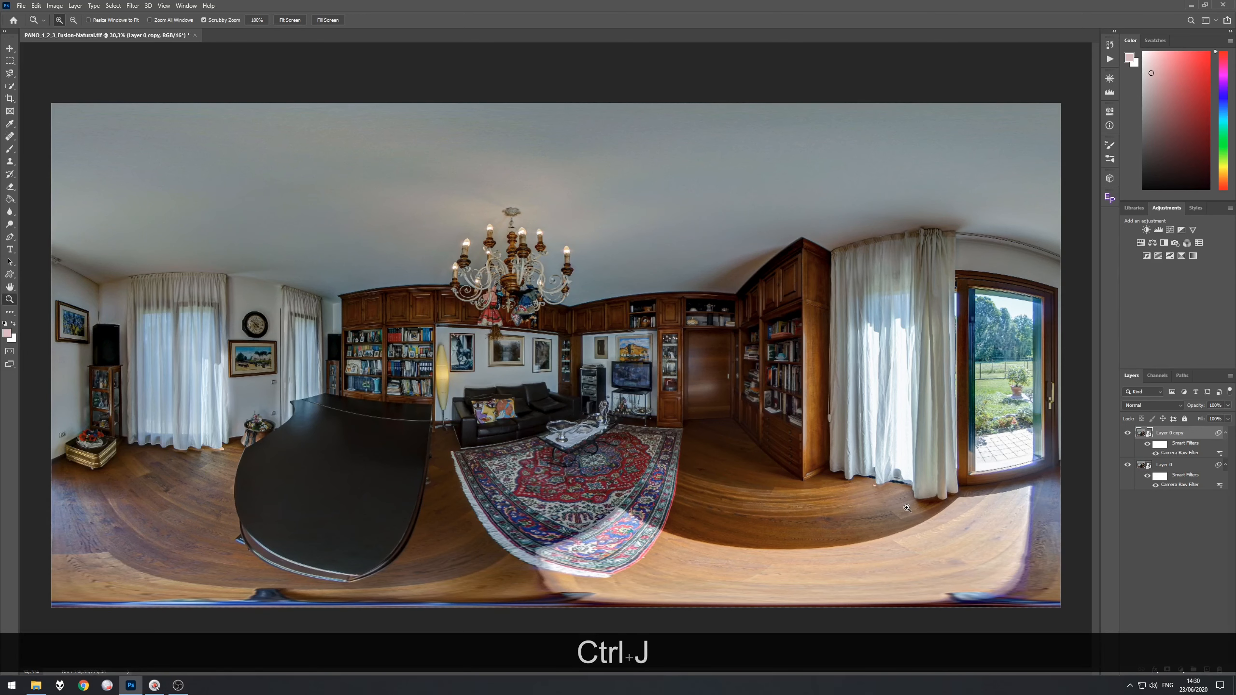
click(1173, 433)
click(1173, 433)
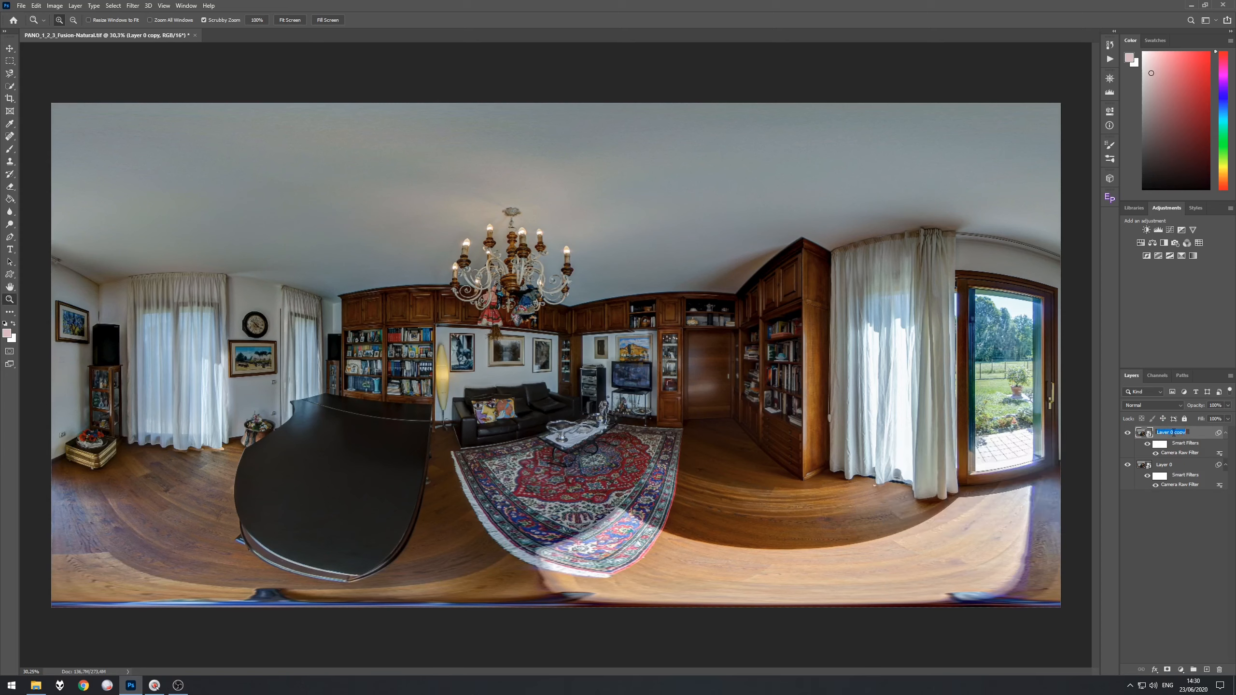
text(highlights)
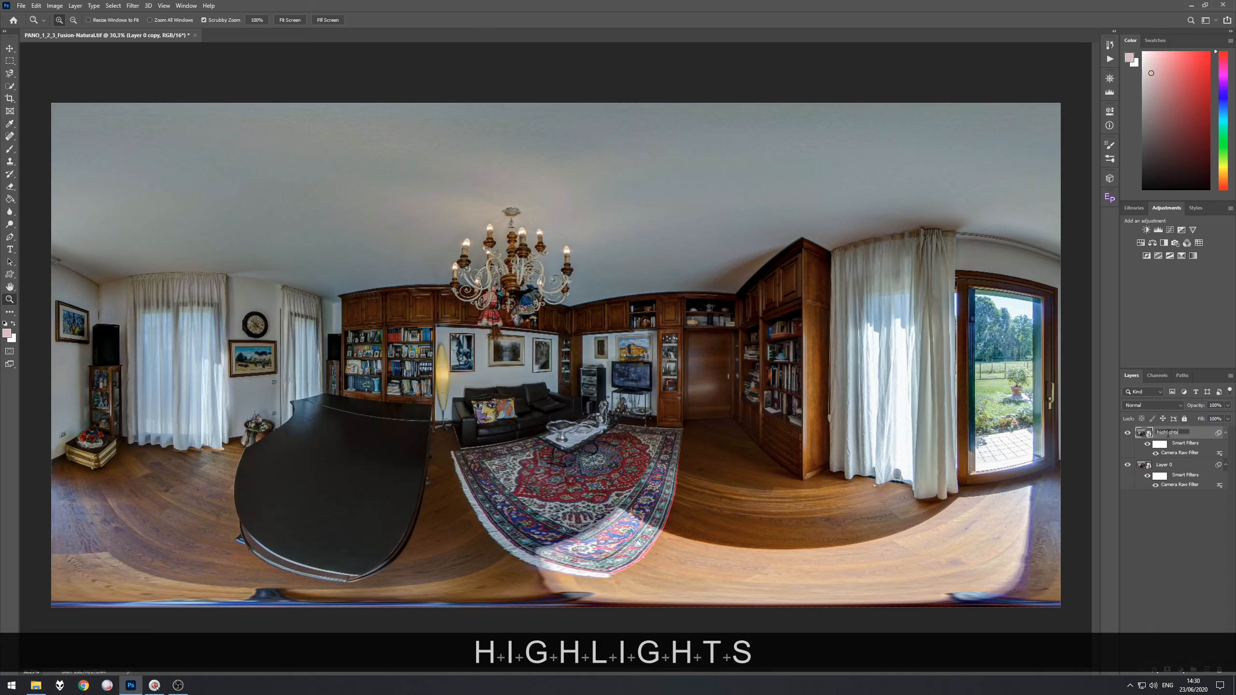
Edit the highlights layer's Camera Raw filter, setting the exposure to +0.50 and warming the temperature to +7
key(Return)
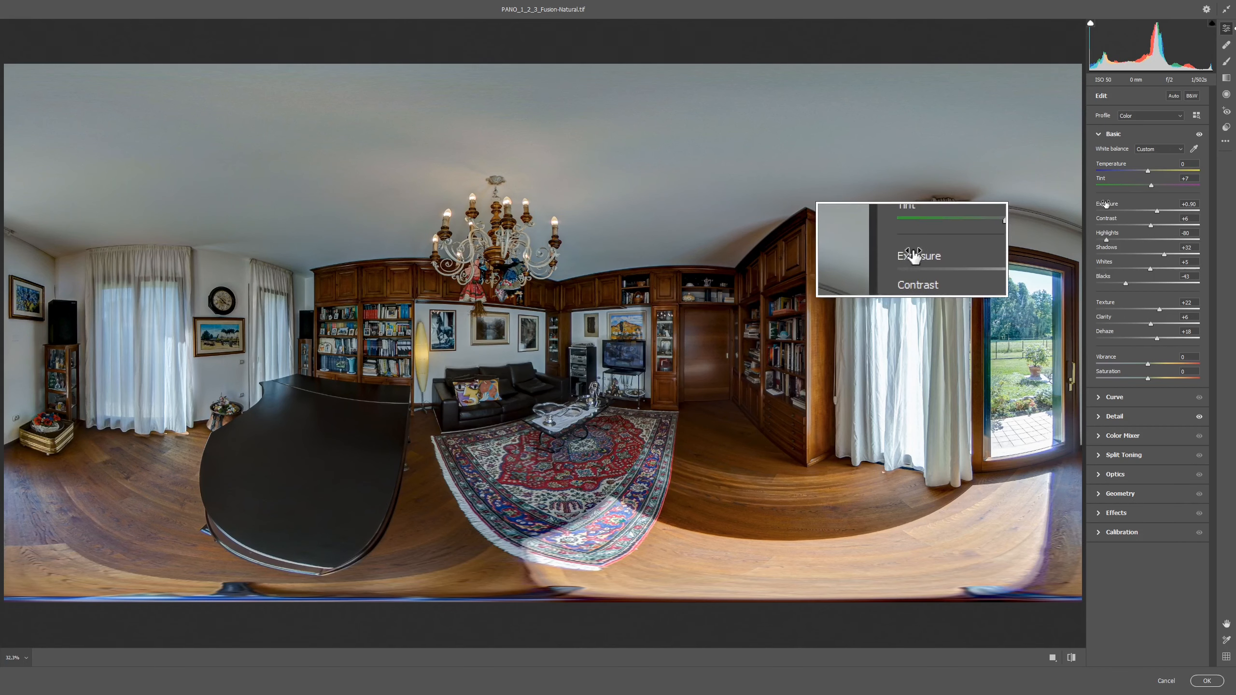
click(1153, 212)
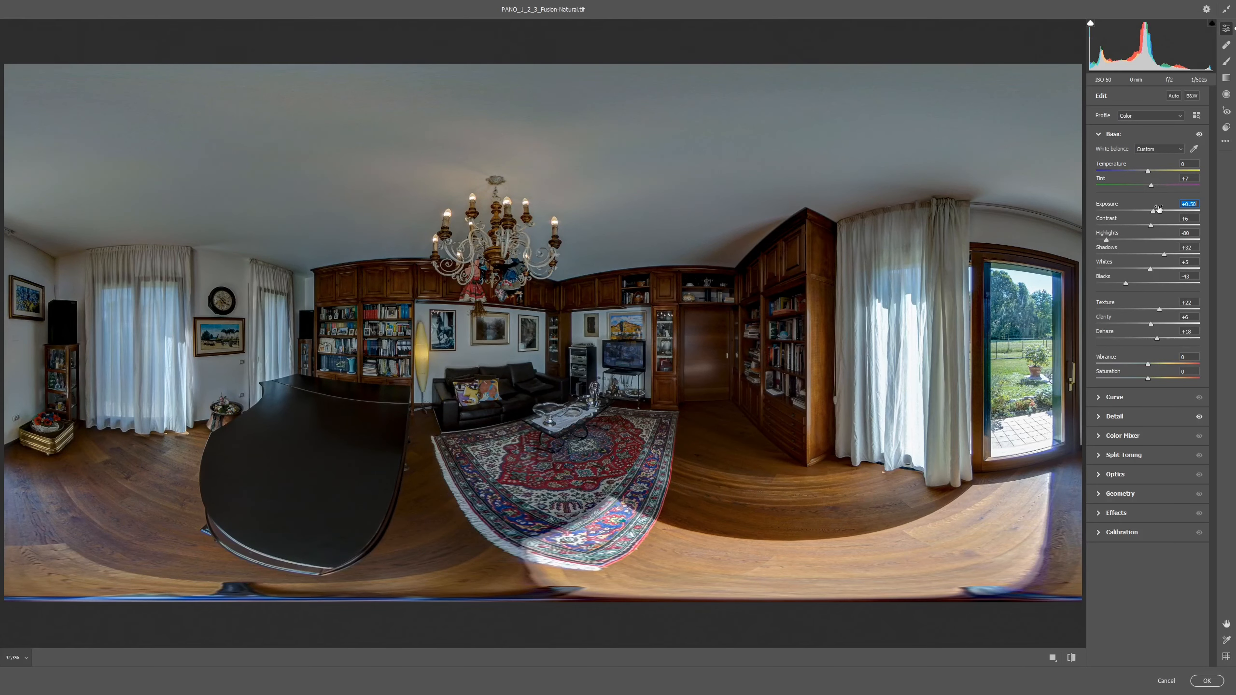
drag(1147, 174, 1152, 174)
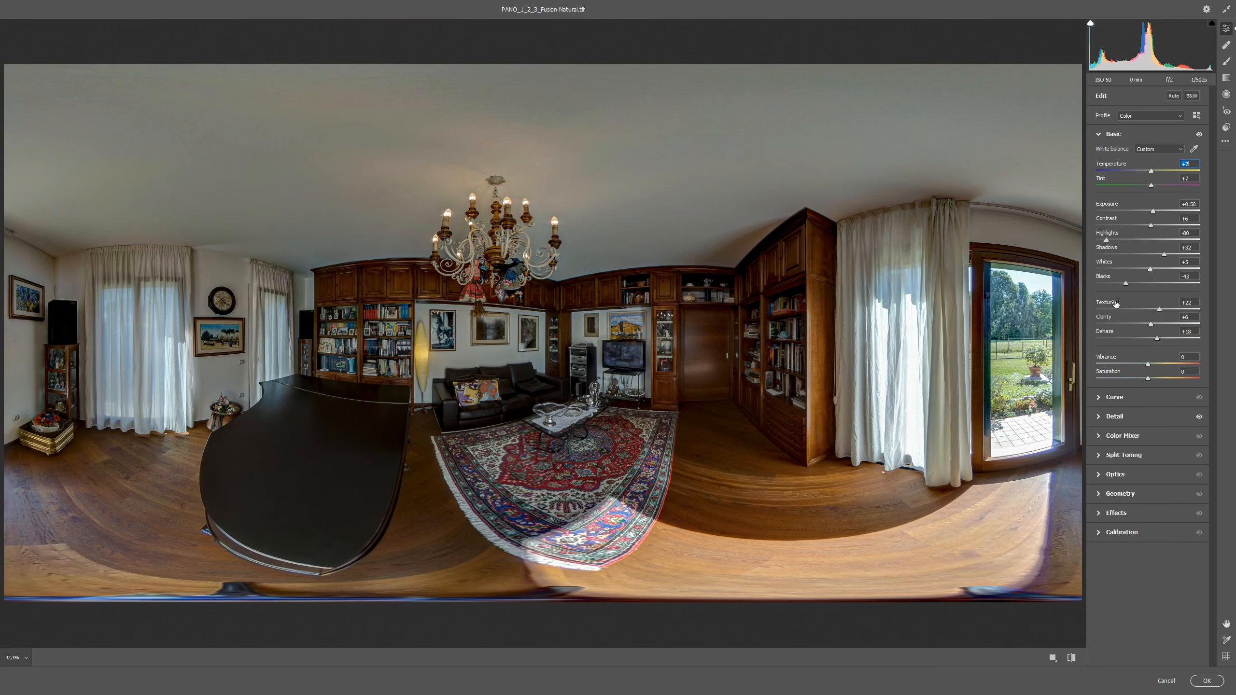
Shift the white balance tint slightly further towards magenta and apply the Camera Raw changes to the highlights layer
click(1151, 186)
drag(1151, 189, 1156, 189)
click(1206, 681)
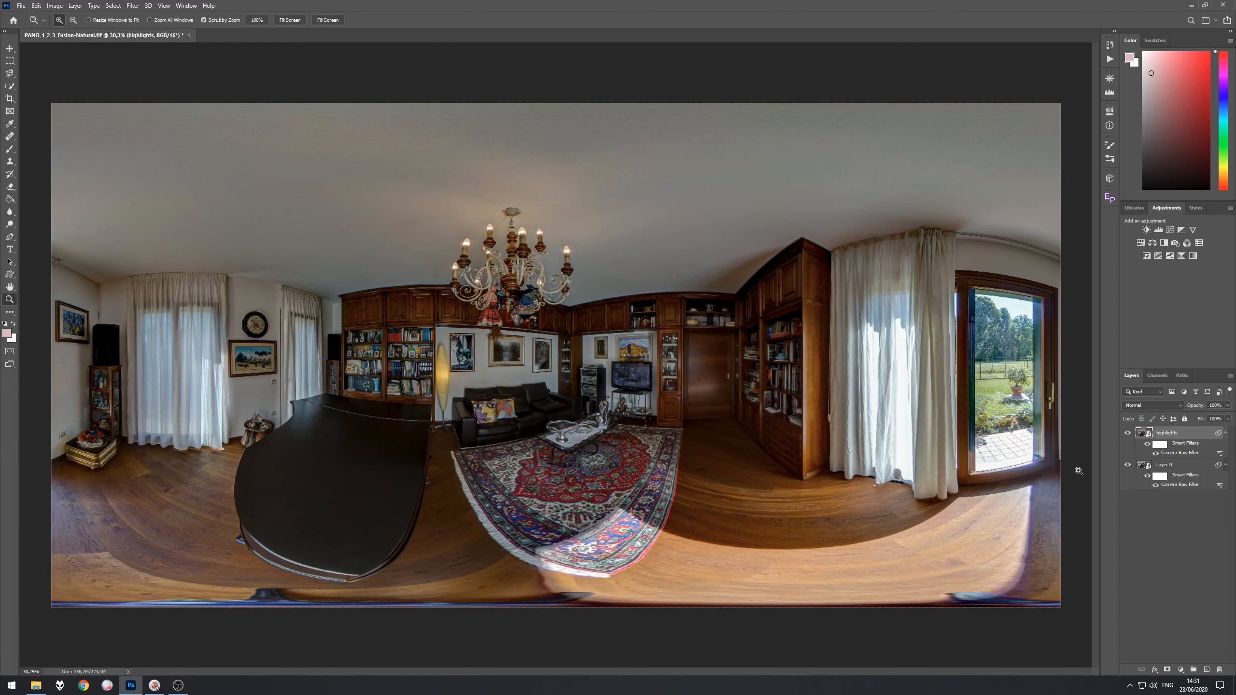
Compare the panorama with and without the highlights layer by toggling the layer's visibility
click(1128, 435)
click(1127, 435)
click(1128, 437)
click(1127, 437)
click(1127, 436)
click(1127, 437)
click(1127, 437)
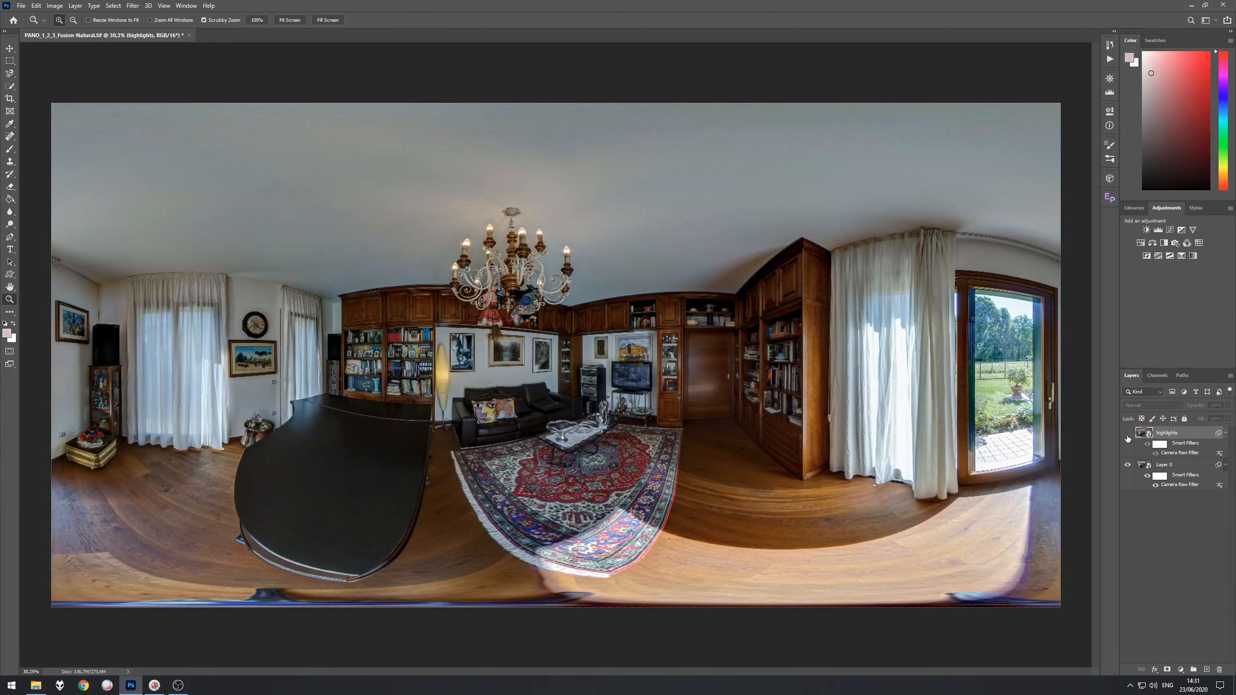
click(1127, 436)
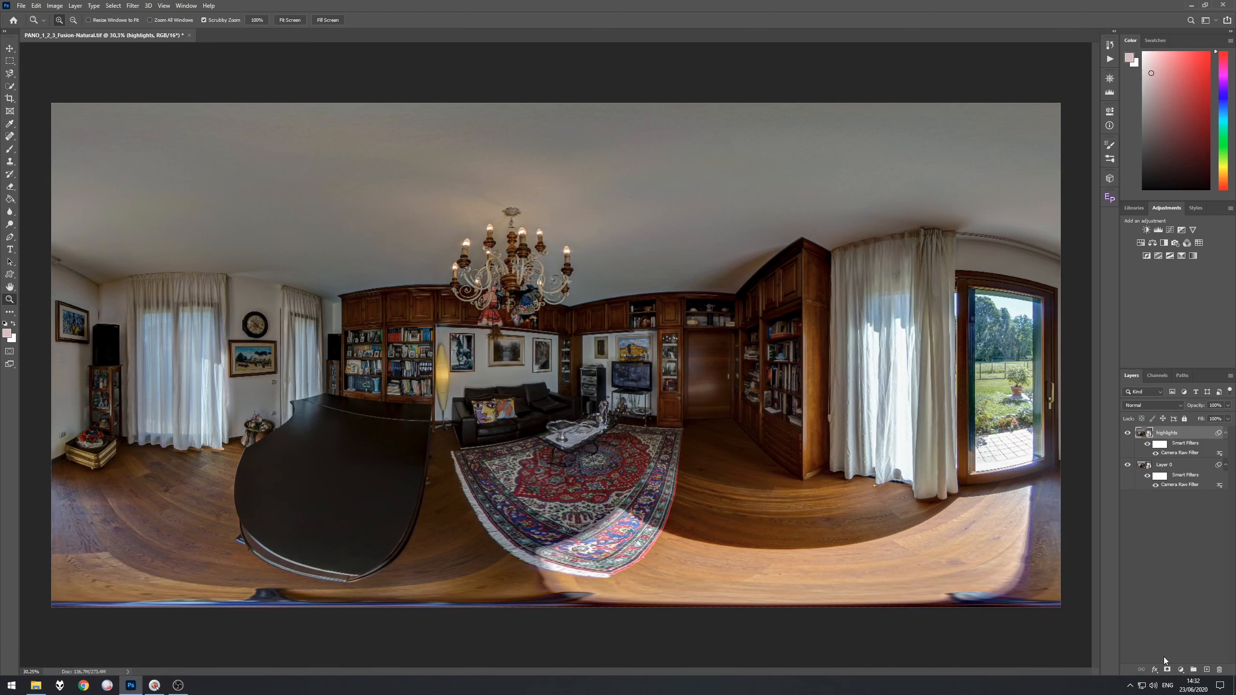
Select the garden view through the glass door with the Quick Selection tool
click(1047, 383)
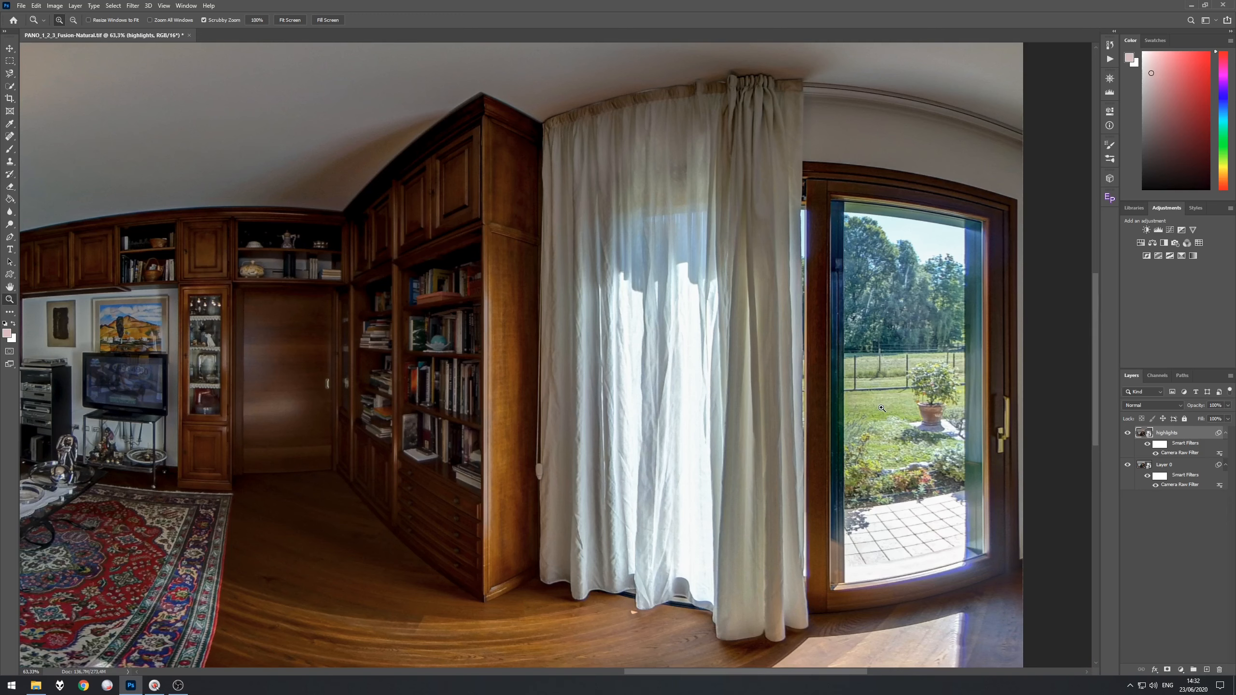
key(l)
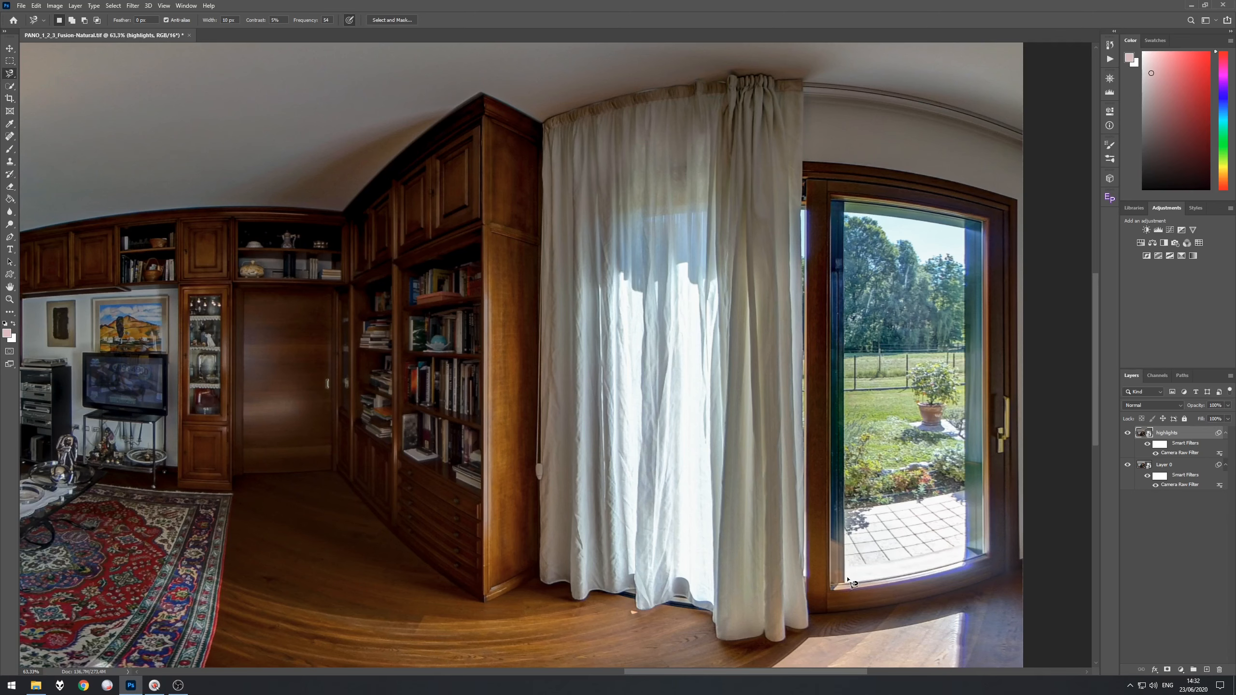
key(w)
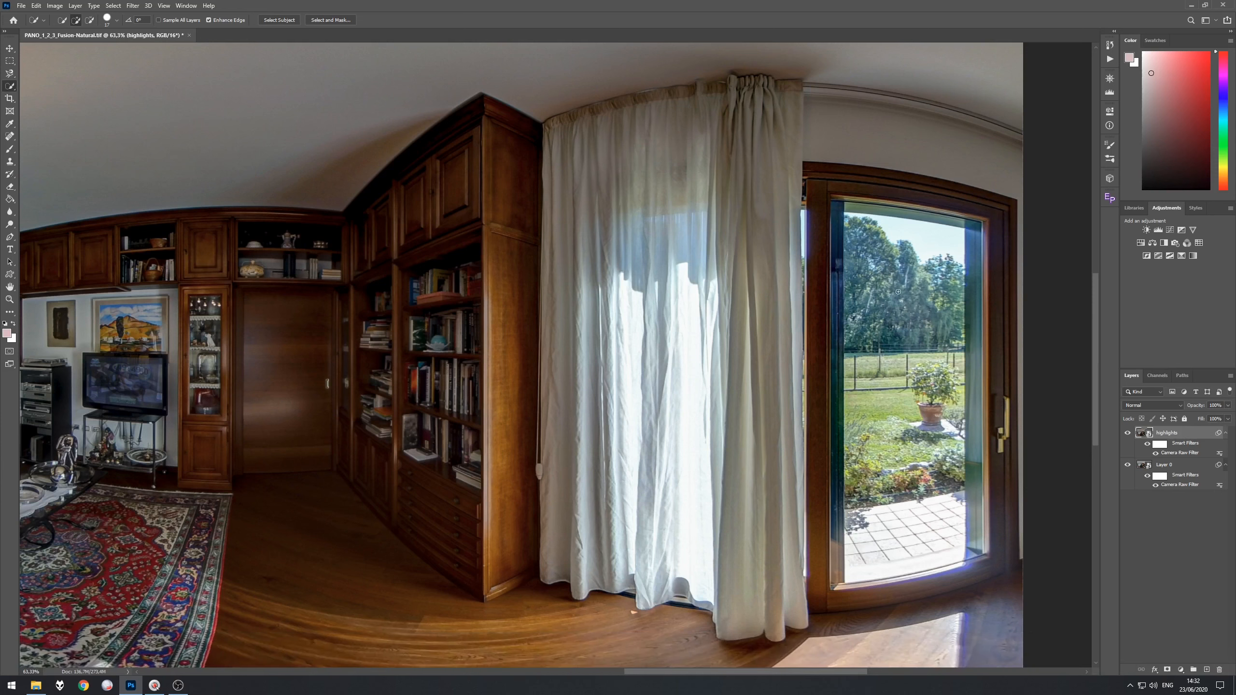
click(10, 87)
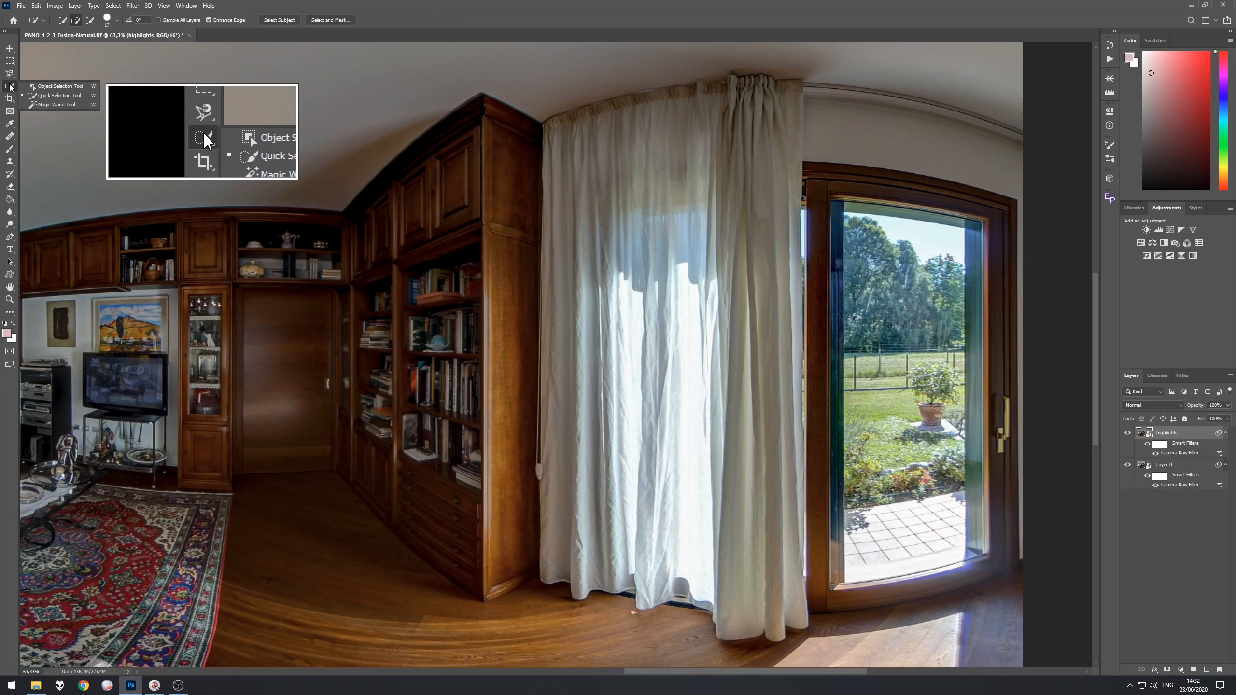
click(45, 97)
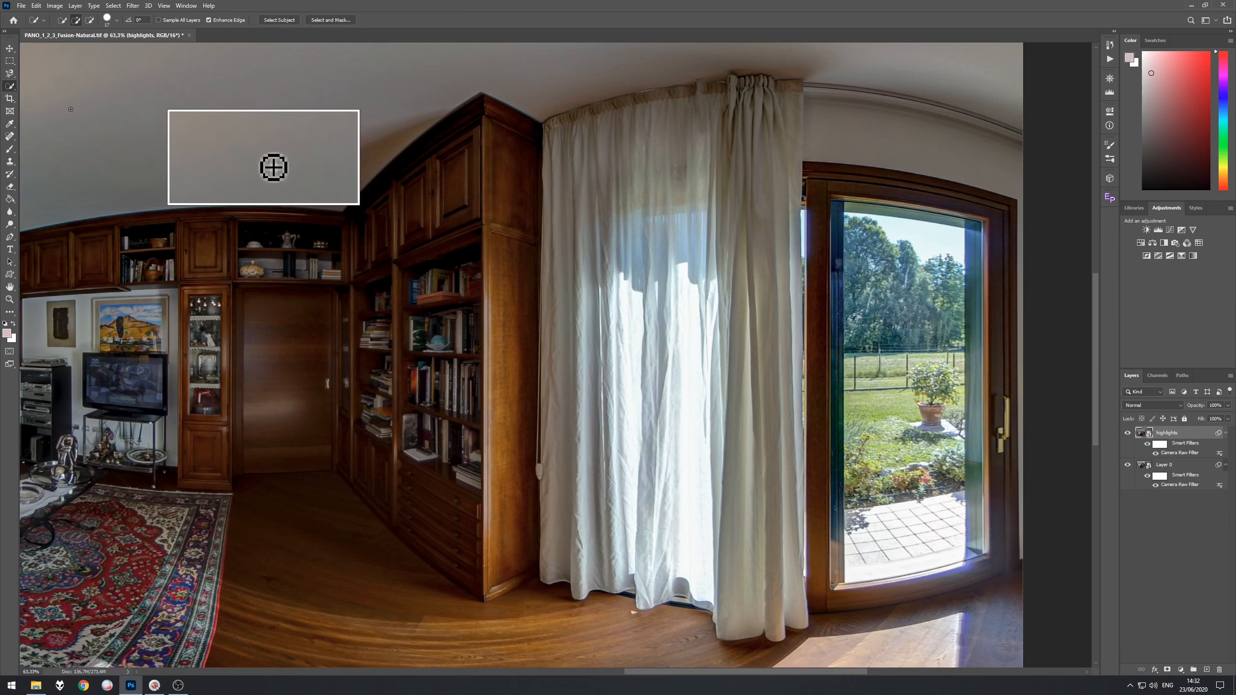
click(853, 221)
drag(853, 221, 921, 430)
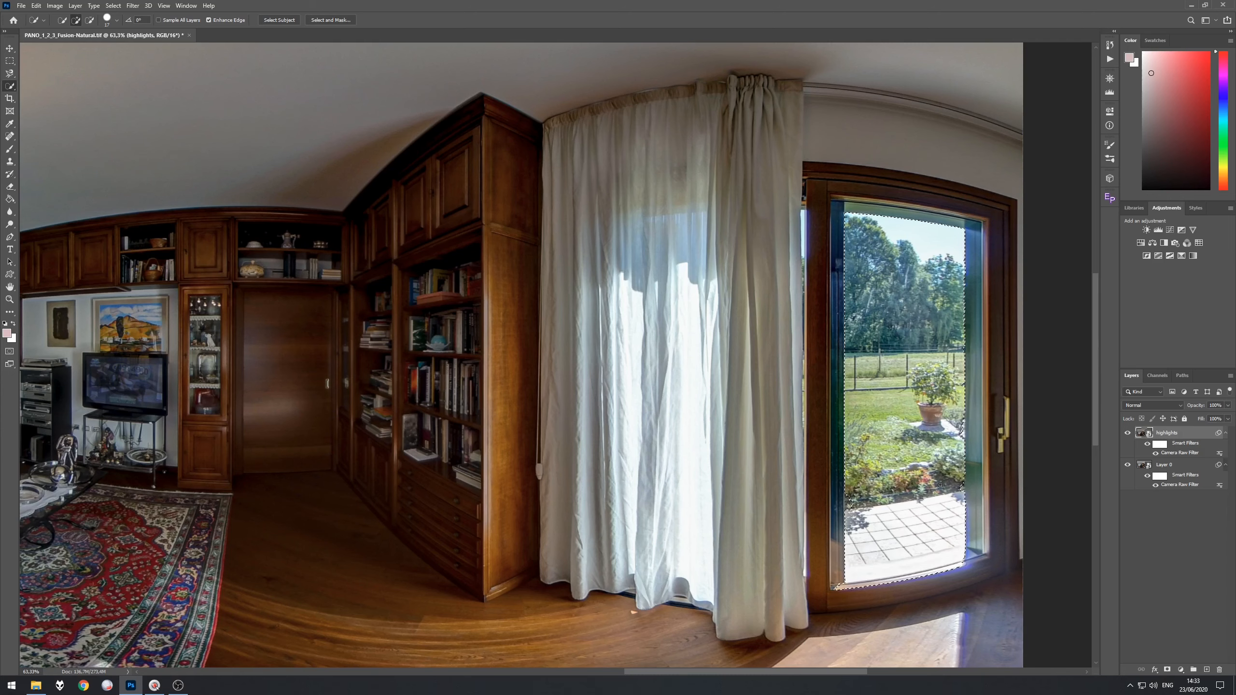
Try to add the missed edge of the flower bed to the selection, and undo the addition
scroll(940, 485, up, 5)
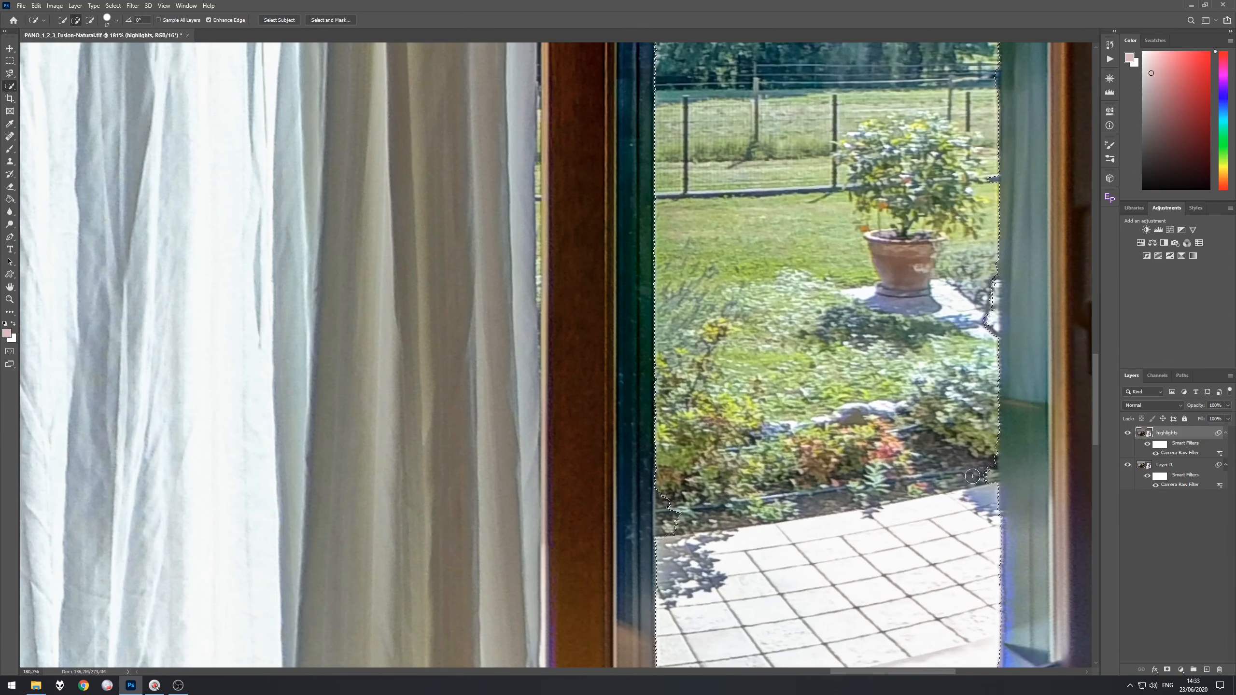
click(979, 475)
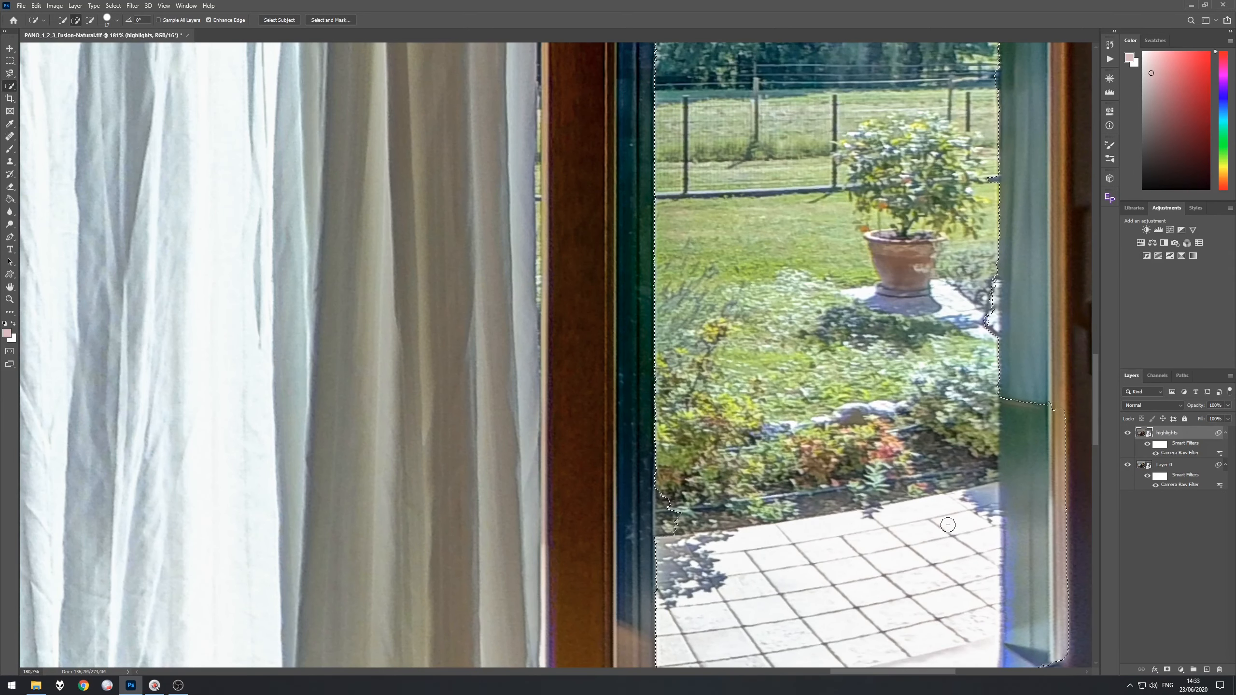
key(ctrl+z)
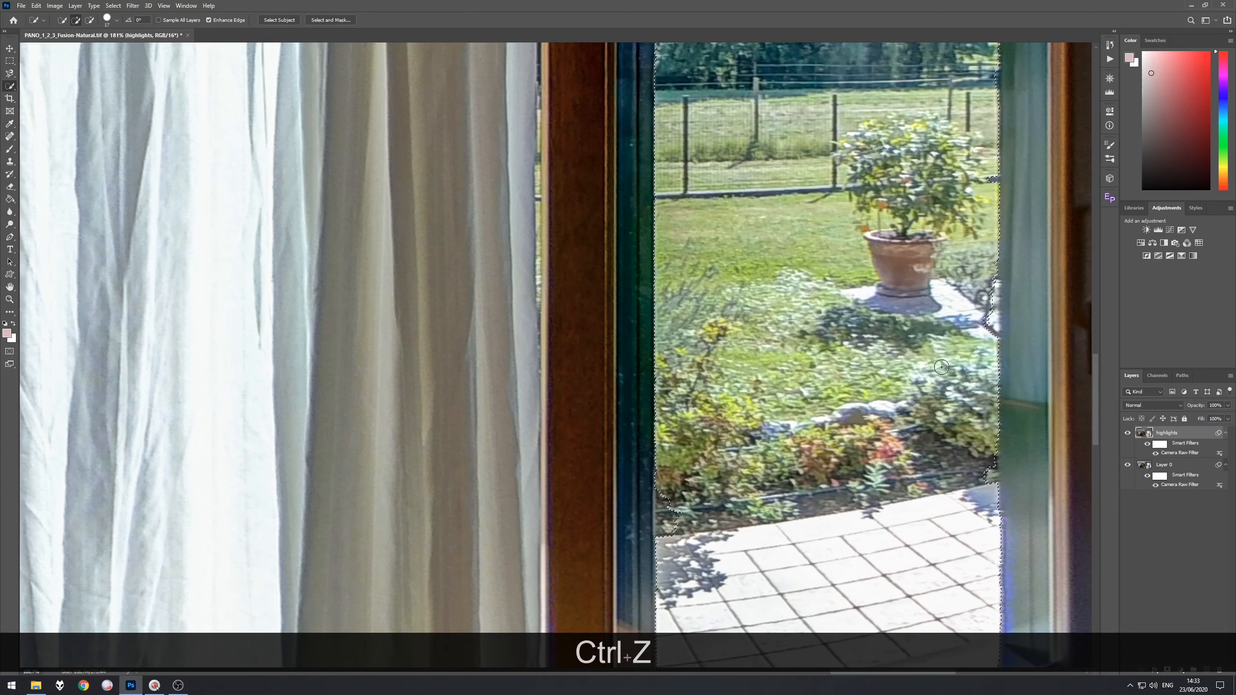
Add the narrow bright gap between the curtain and the door frame to the selection
scroll(868, 350, down, 3)
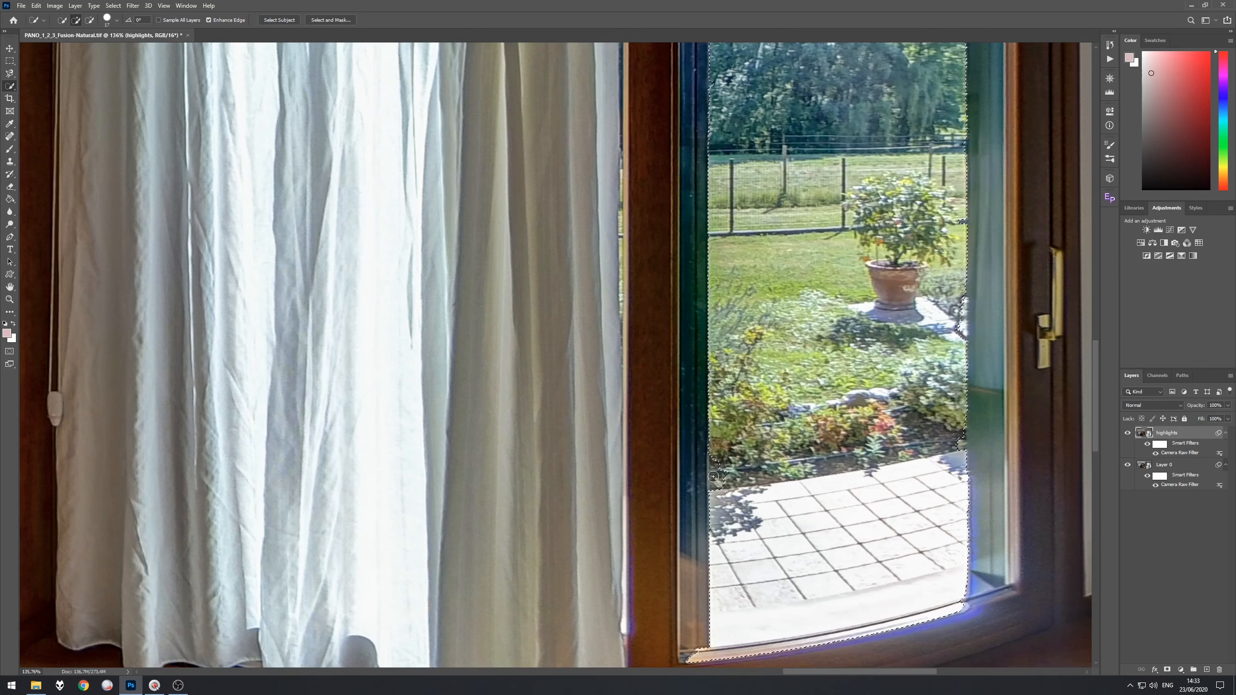
scroll(713, 477, down, 4)
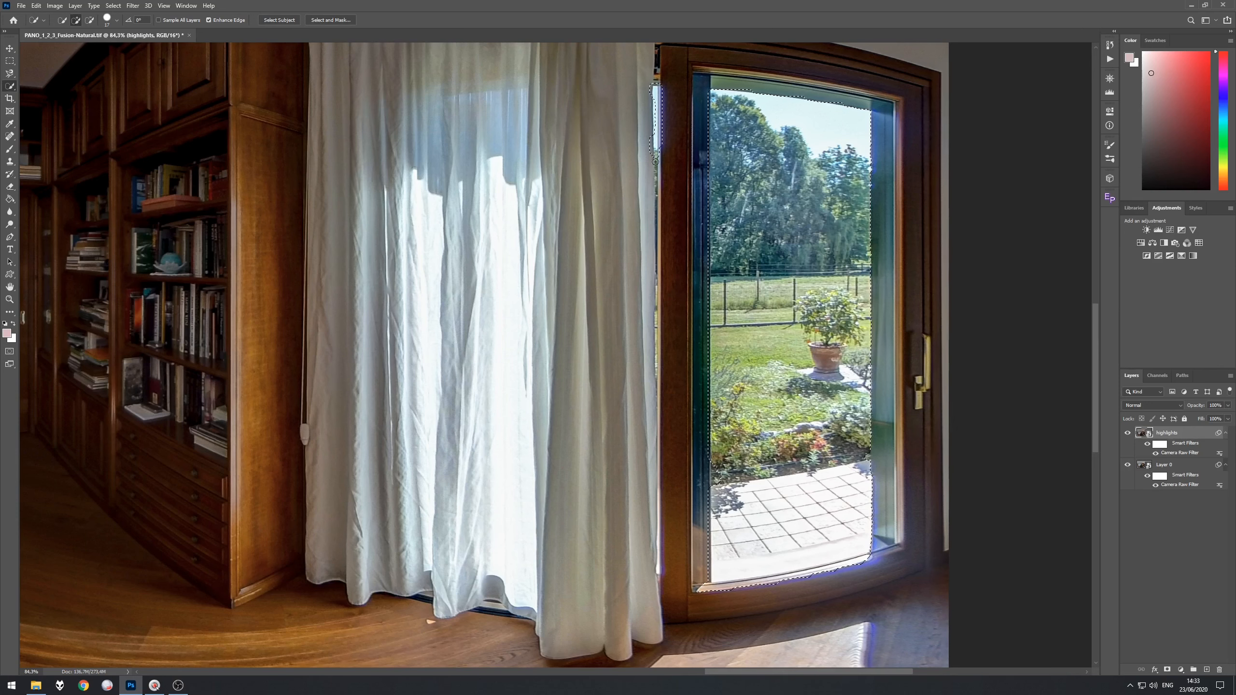
drag(657, 193, 655, 231)
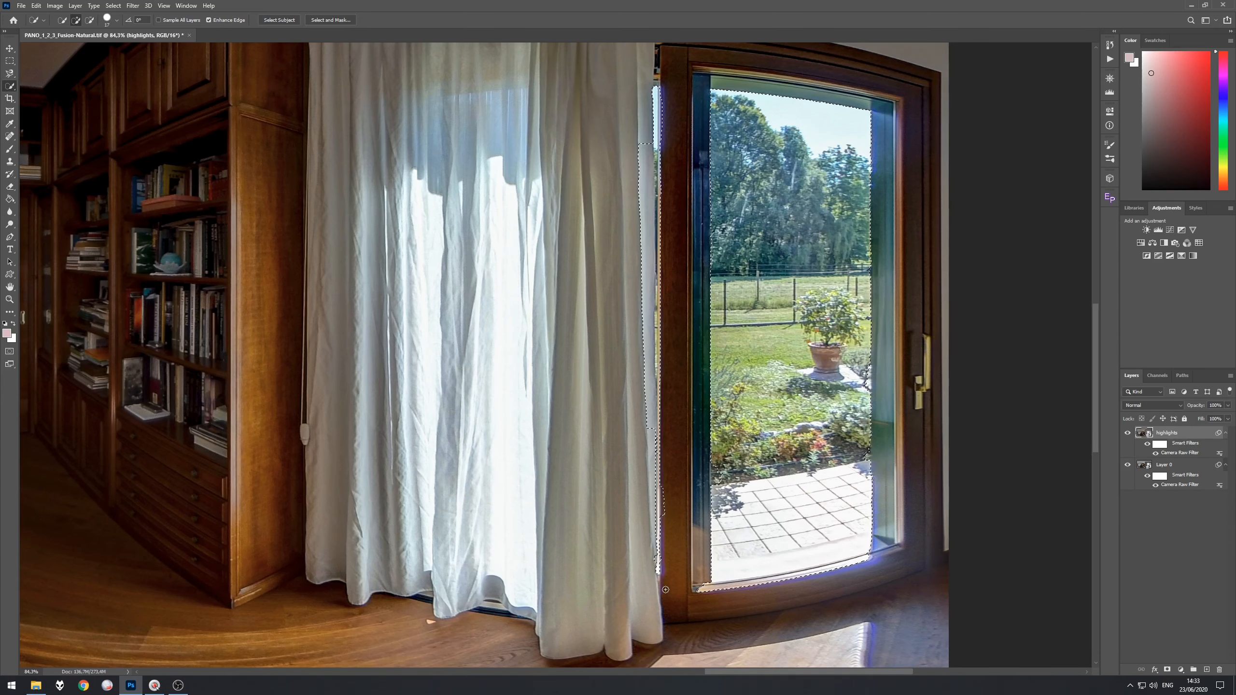
scroll(664, 572, up, 5)
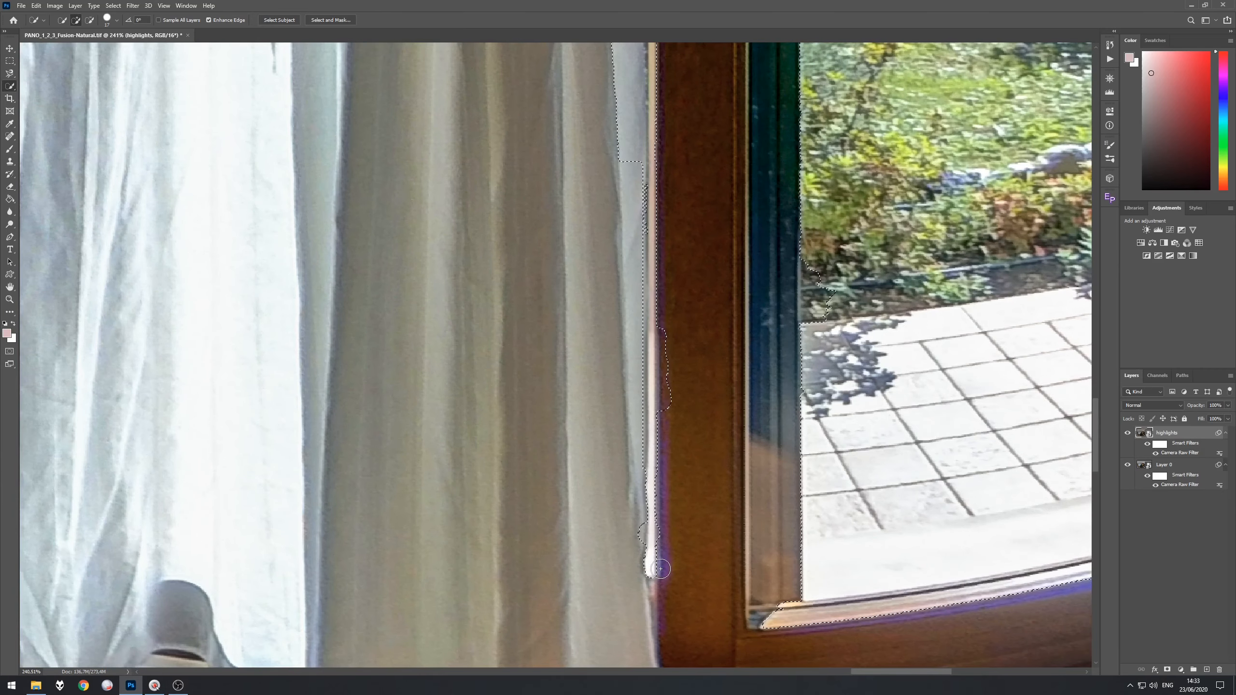
scroll(661, 565, down, 5)
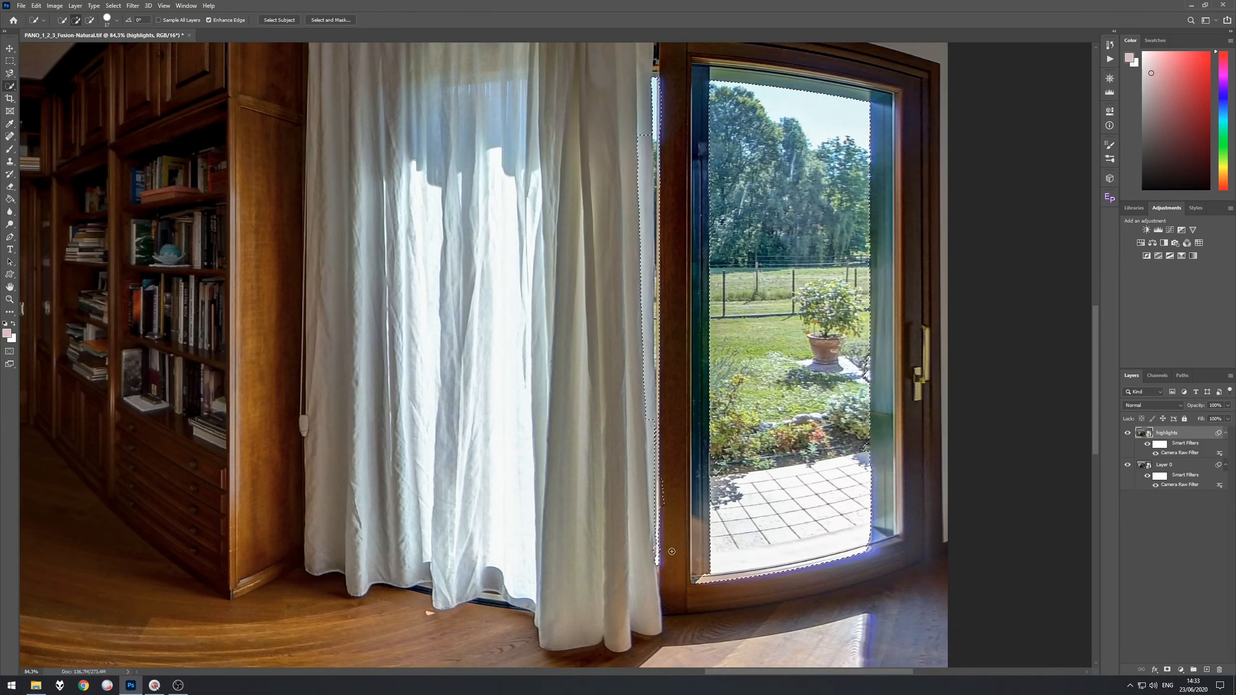
scroll(675, 548, down, 2)
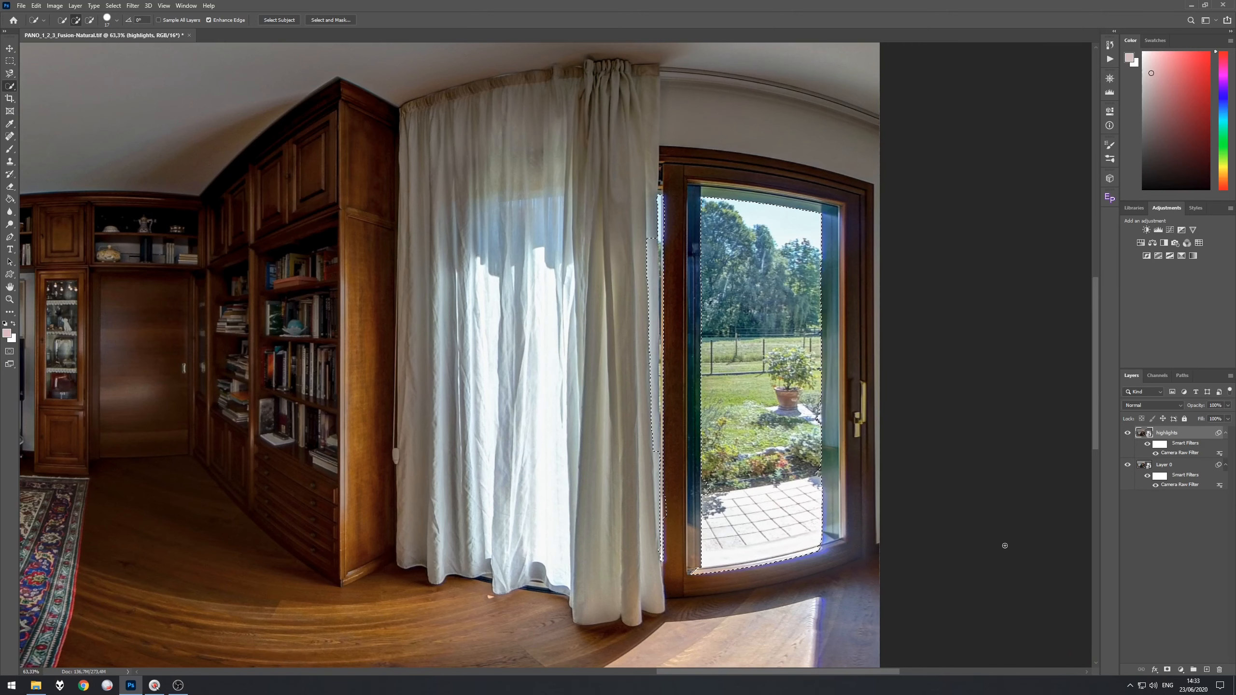
Add a layer mask to the highlights layer from the selection and check its coverage with the red mask overlay
click(1167, 670)
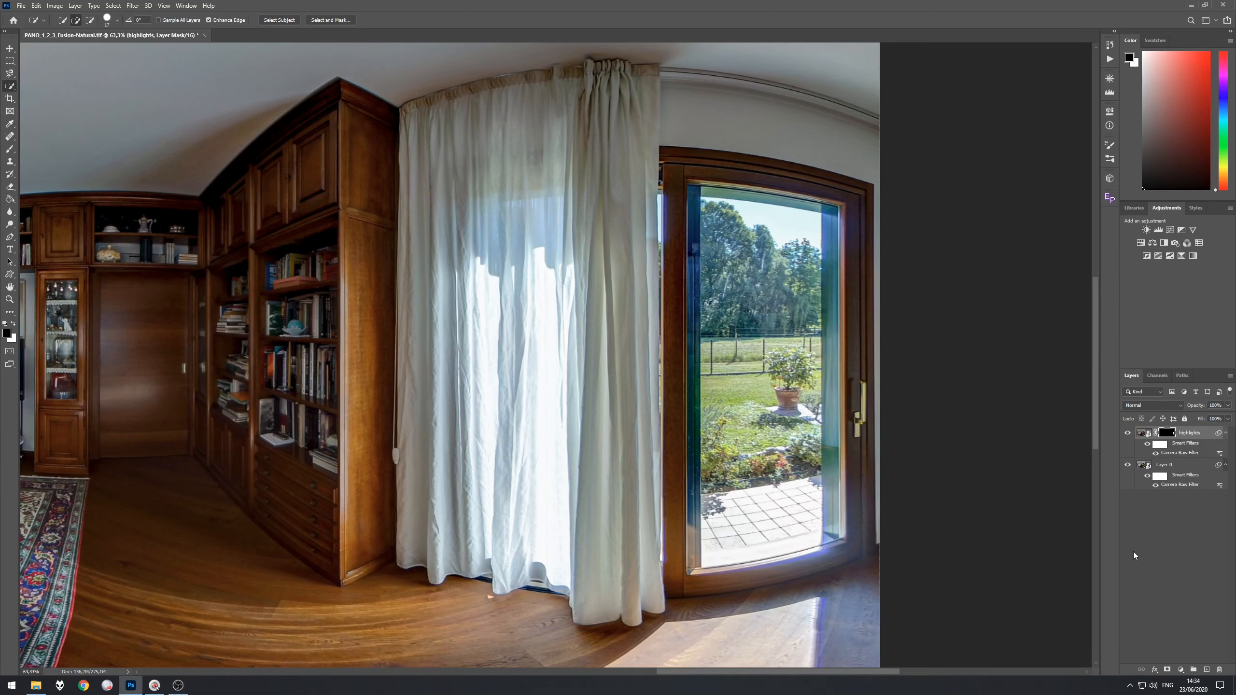
key(backslash)
scroll(874, 495, down, 3)
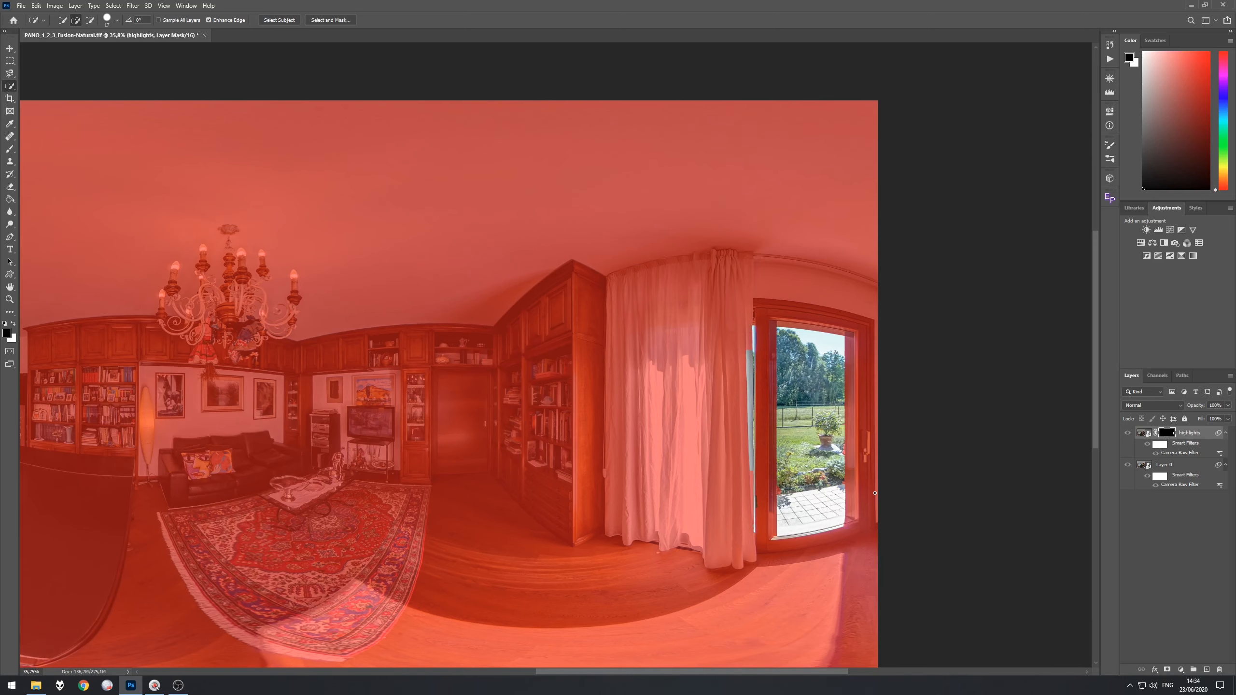
key(backslash)
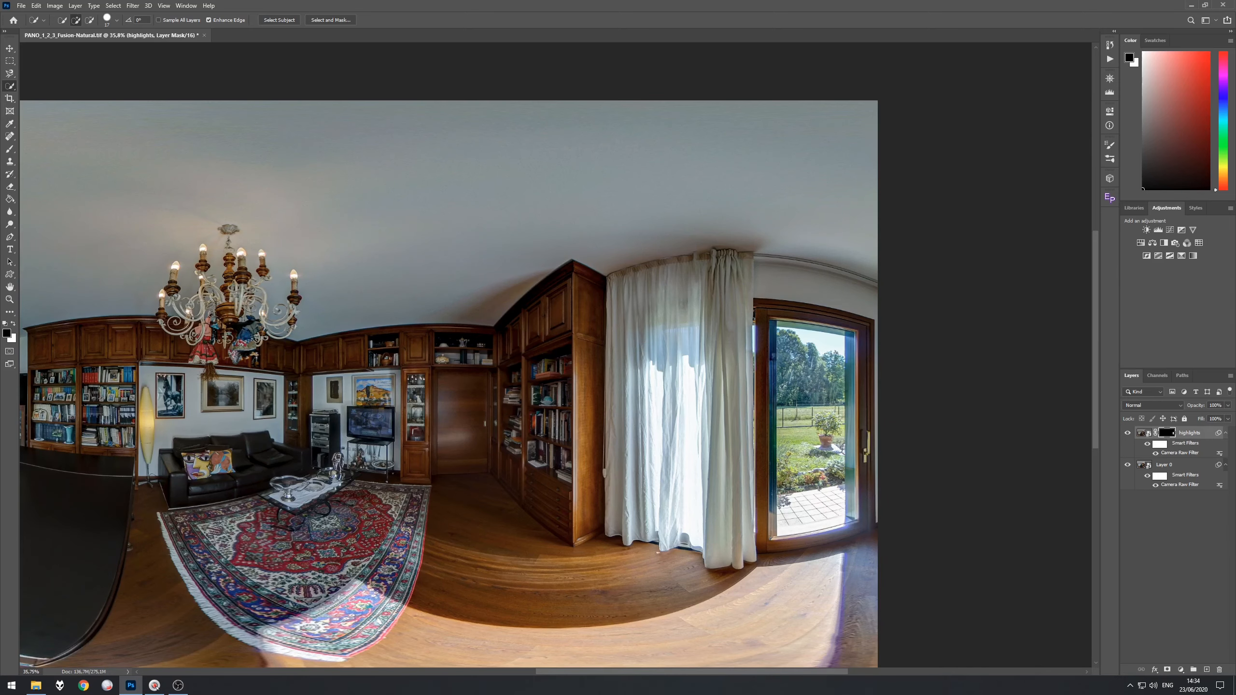
Show the red mask overlay and examine the mask edge between the curtain and the door frame
scroll(690, 457, up, 5)
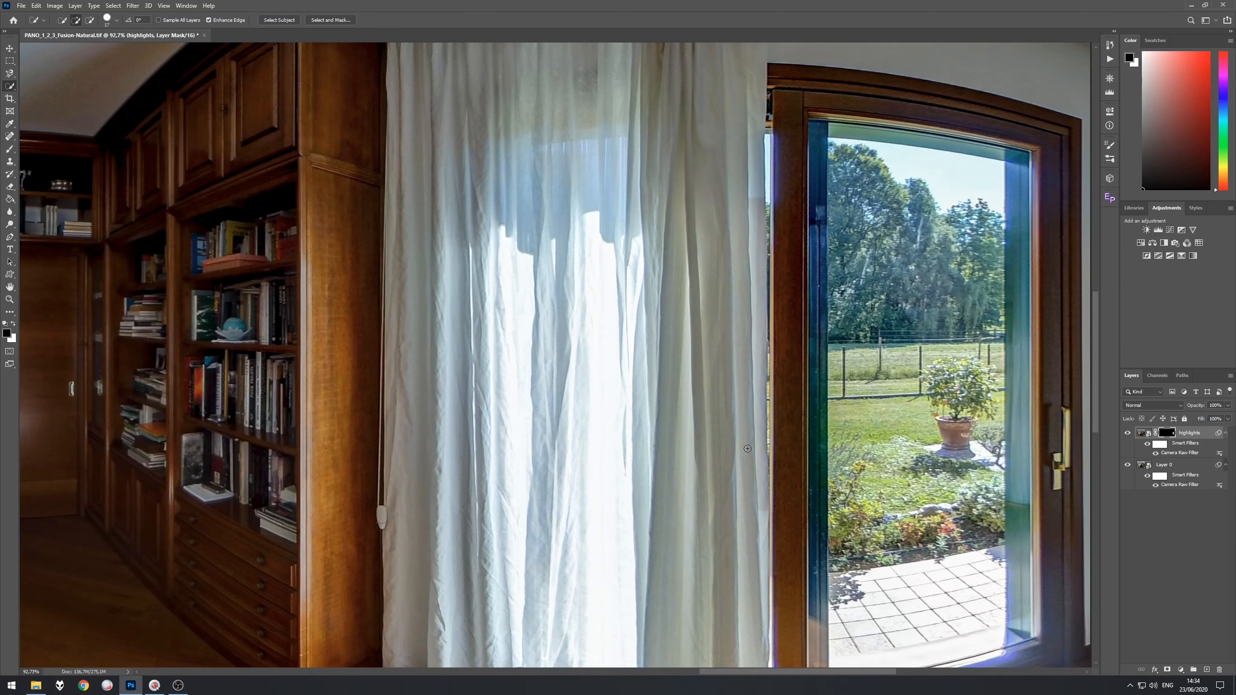
key(backslash)
key(space)
mouse_move(780, 339)
mouse_down()
mouse_move(448, 295)
mouse_move(472, 300)
mouse_up()
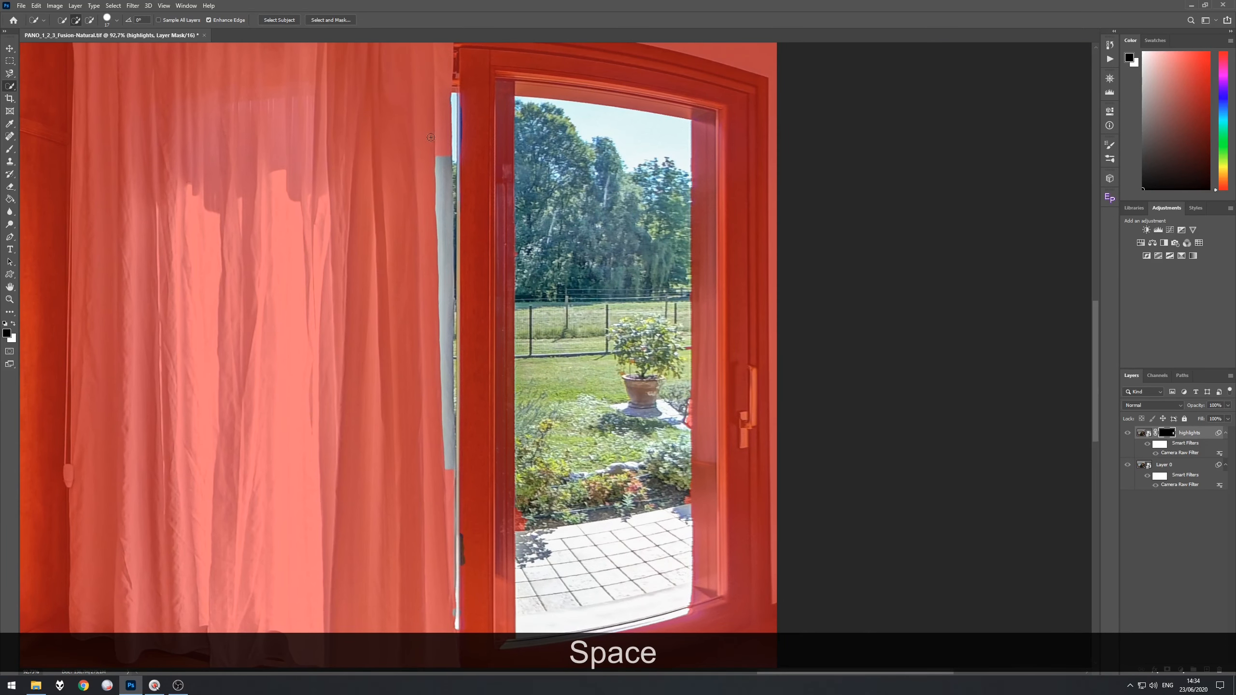
key(ctrl+F2)
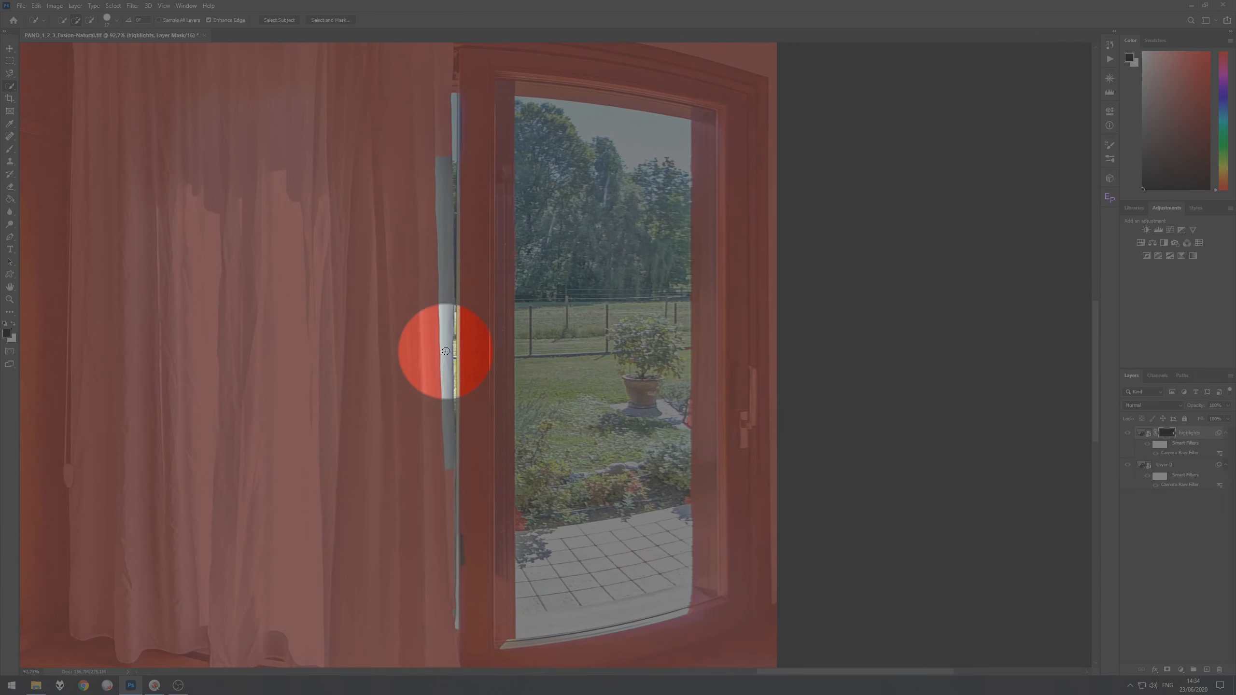
key(ctrl+F2)
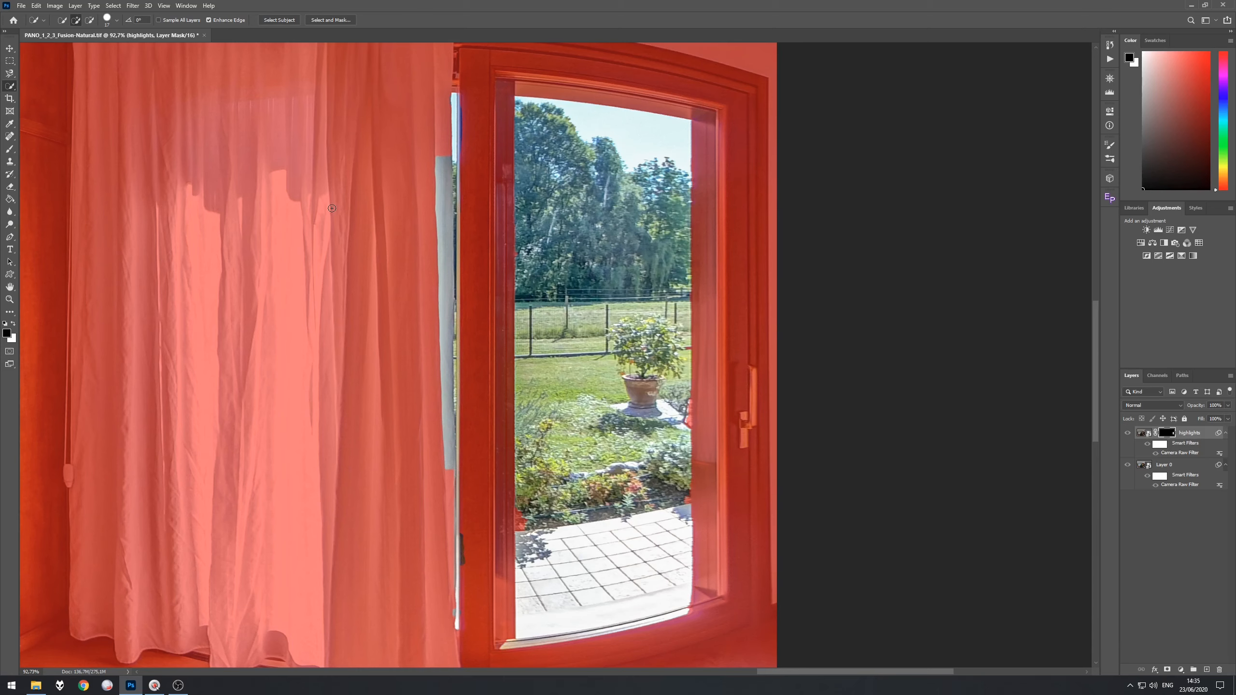
Erase the lower end of the pale curtain strip from the highlights mask using the Eraser with a black background colour and smaller brush
key(e)
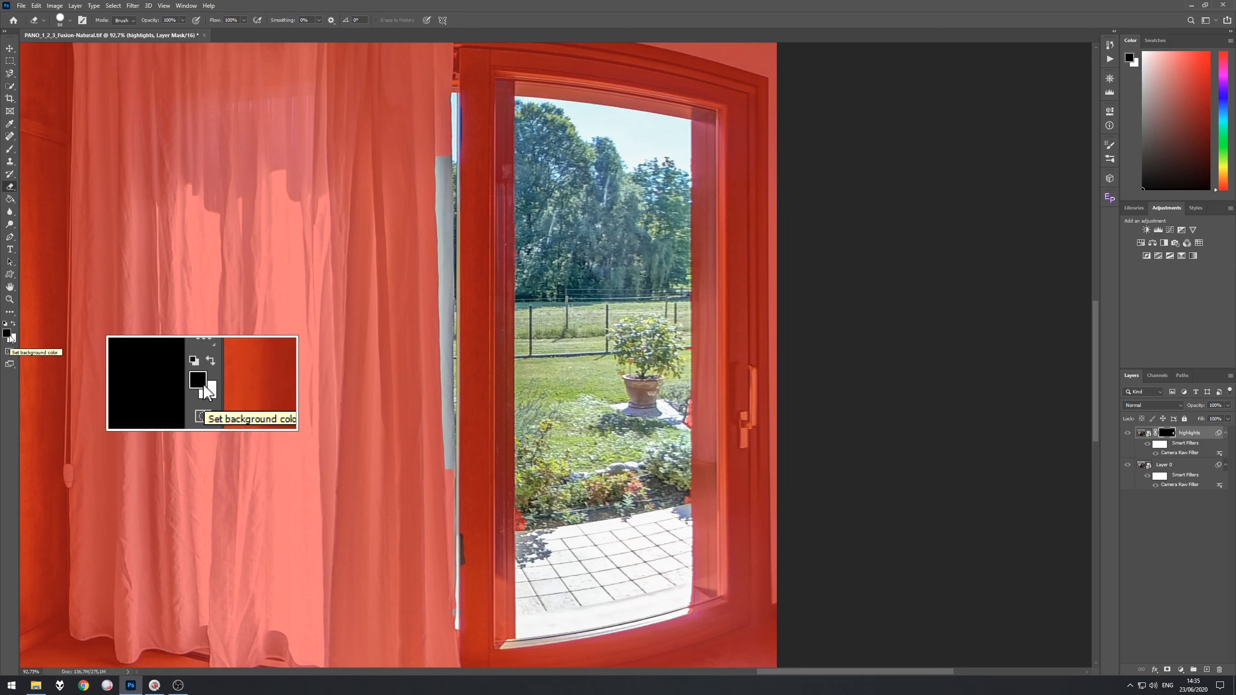
key(x)
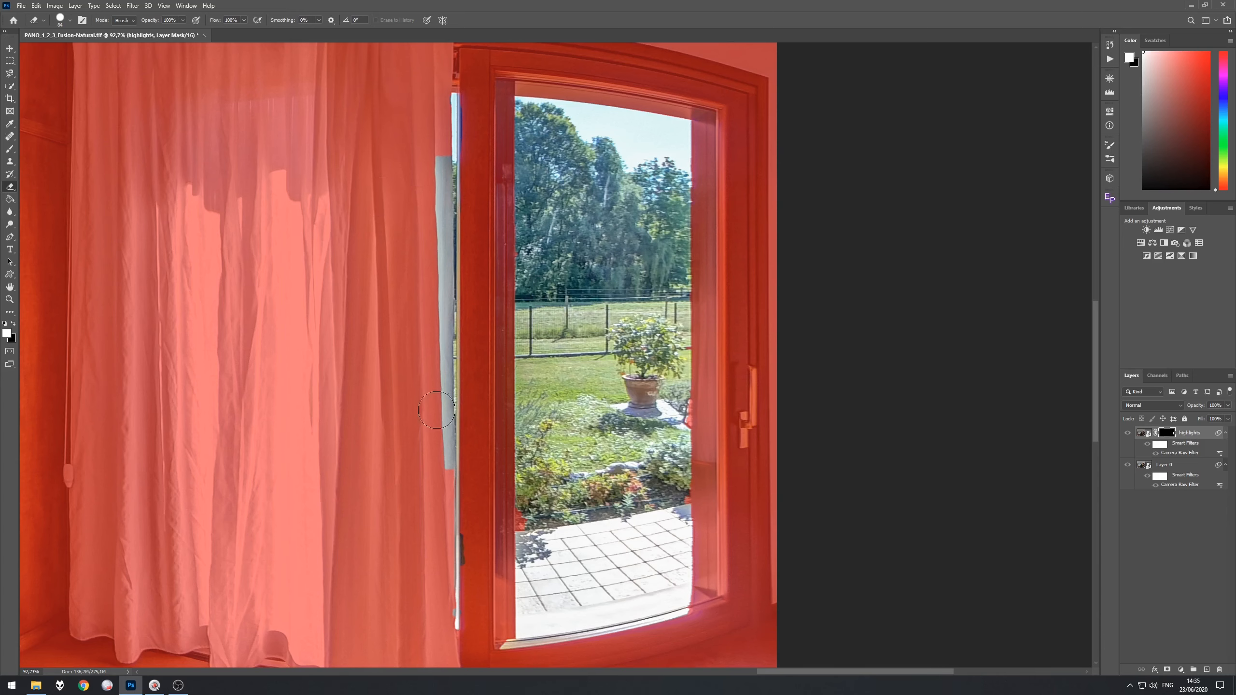
right_click(432, 461)
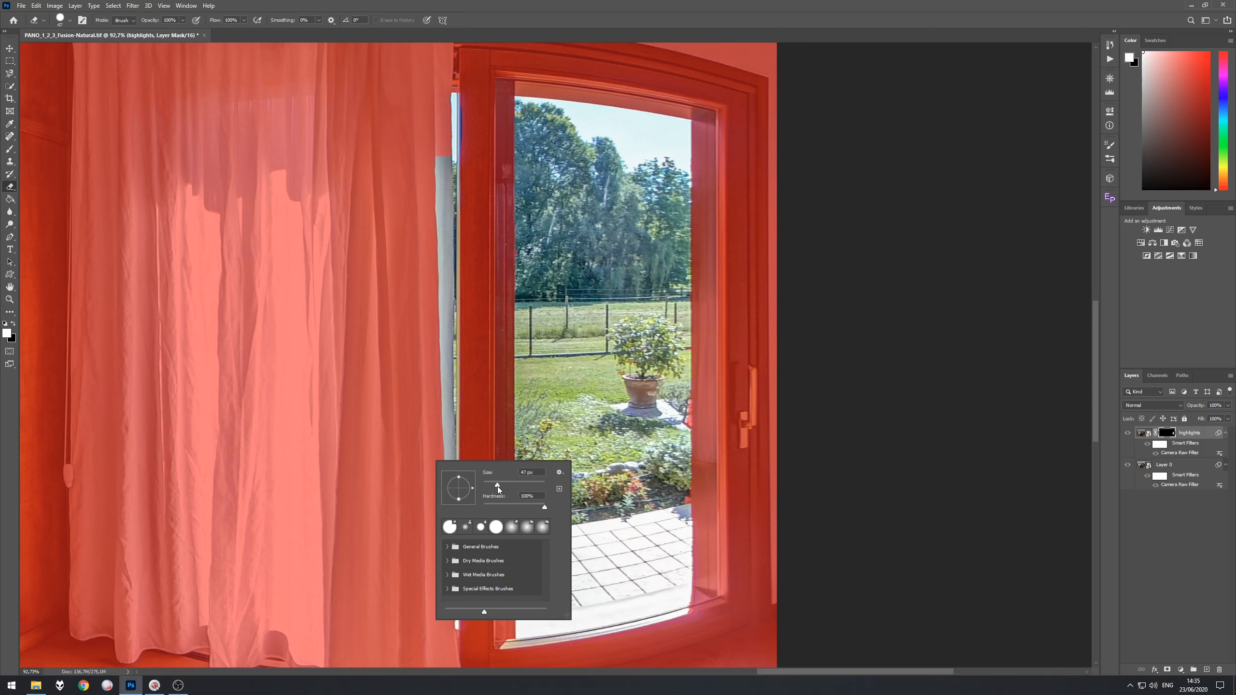
drag(498, 488, 495, 486)
click(439, 439)
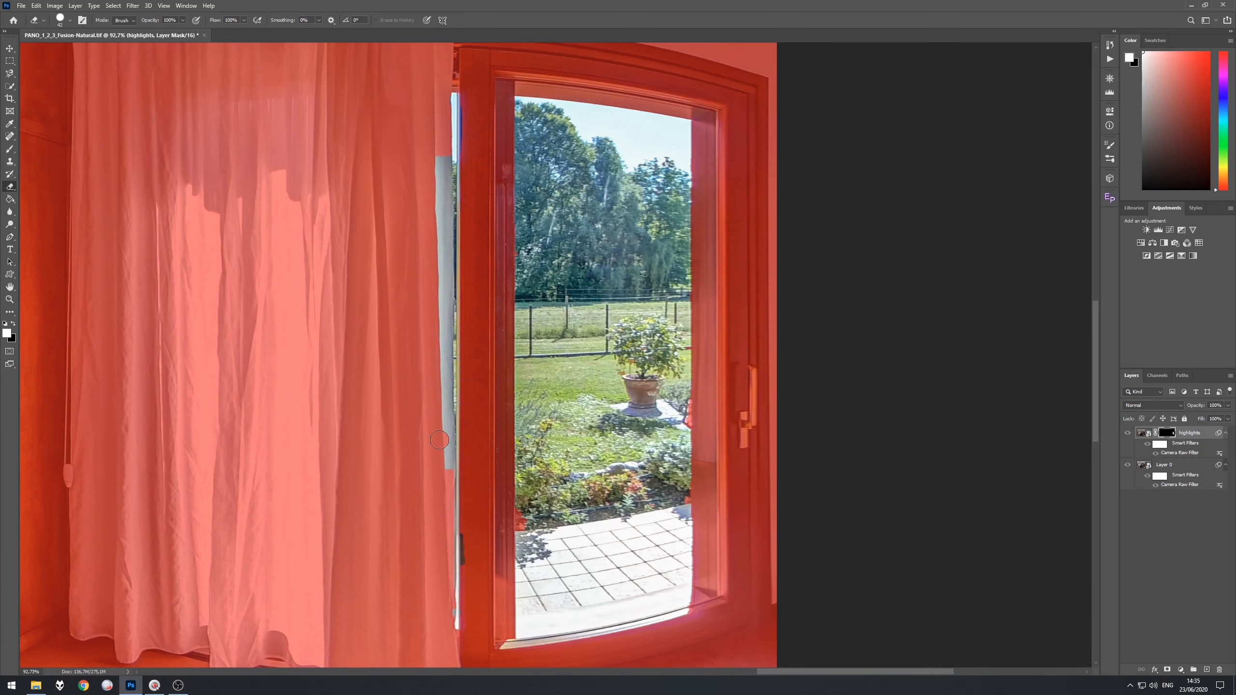
scroll(443, 454, up, 5)
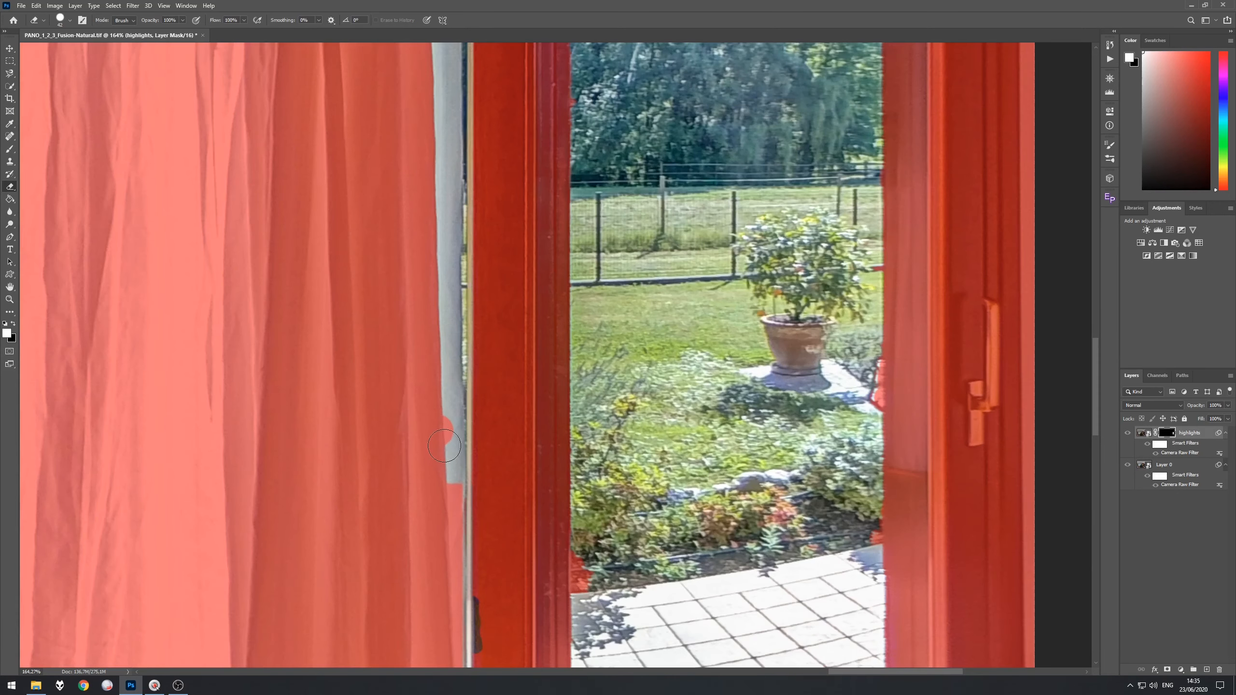
click(450, 400)
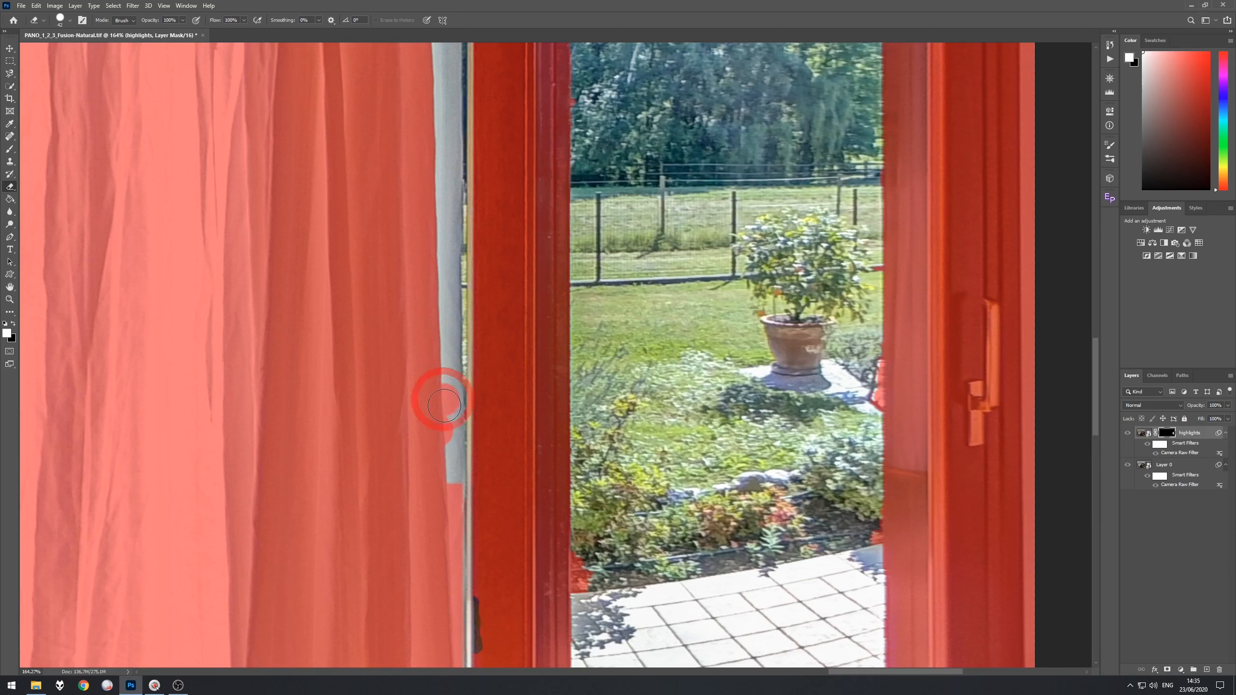
drag(450, 433, 448, 514)
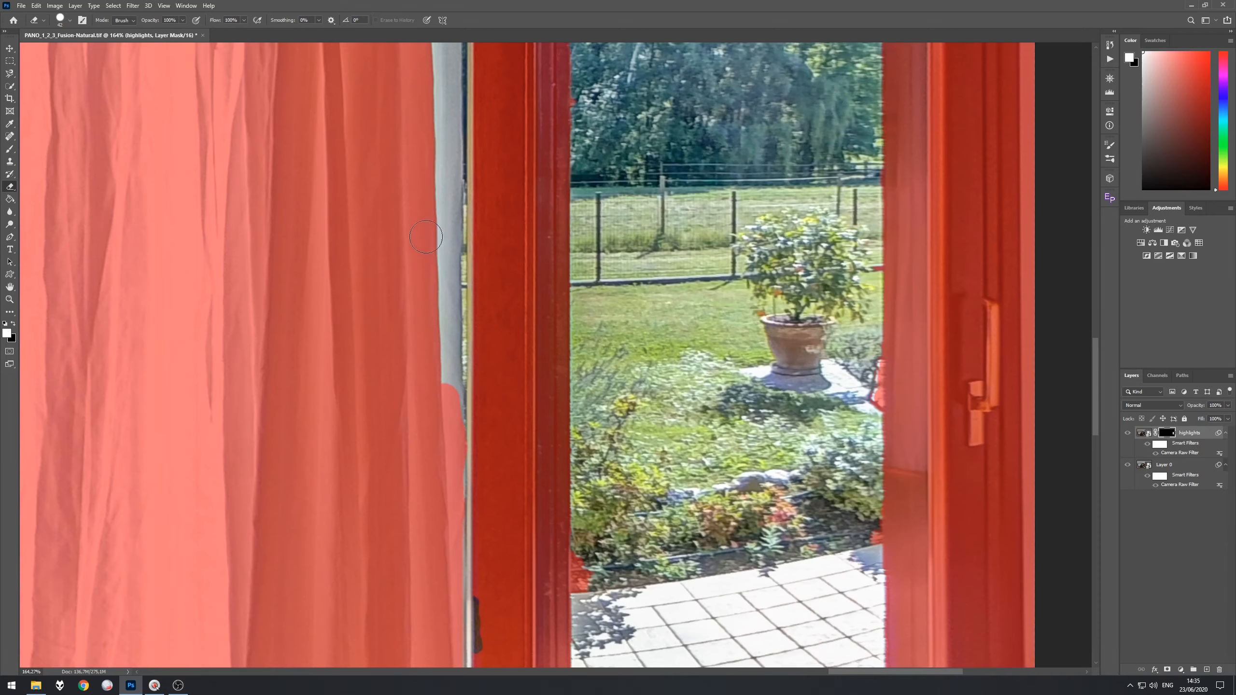
Remove the remaining pale strip along the curtain edge from the highlights mask with straight, connected eraser strokes
drag(428, 232, 420, 400)
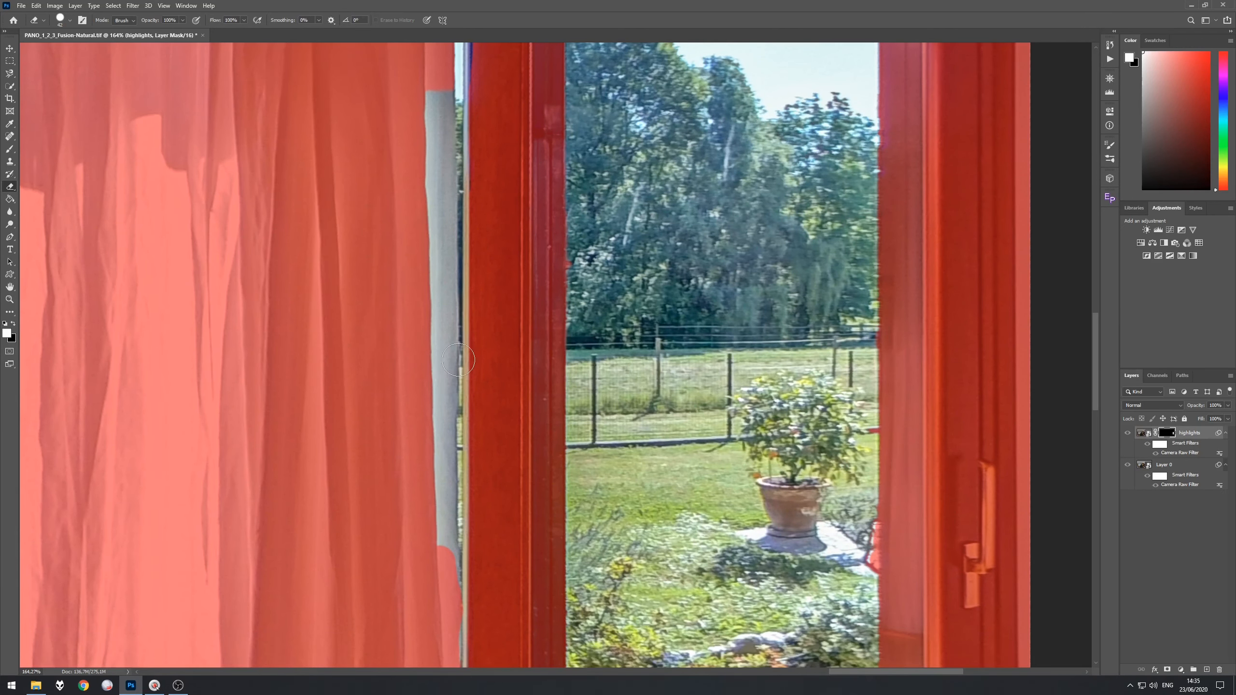
click(434, 103)
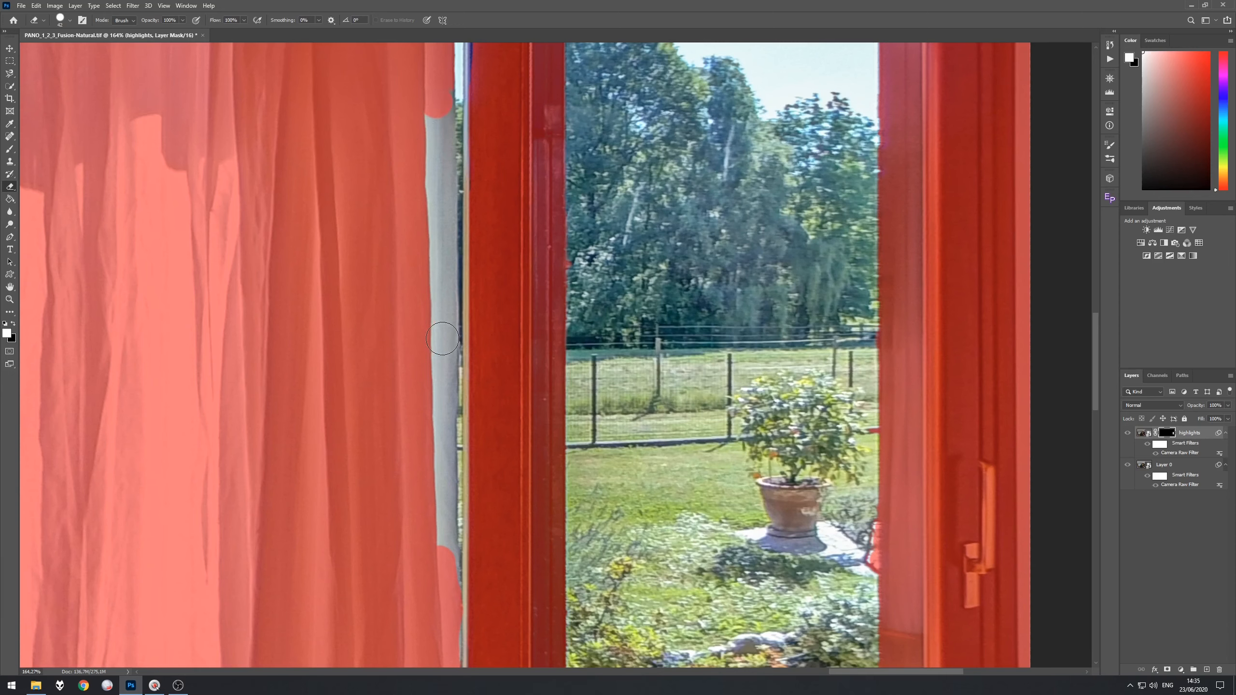
shift+click(442, 338)
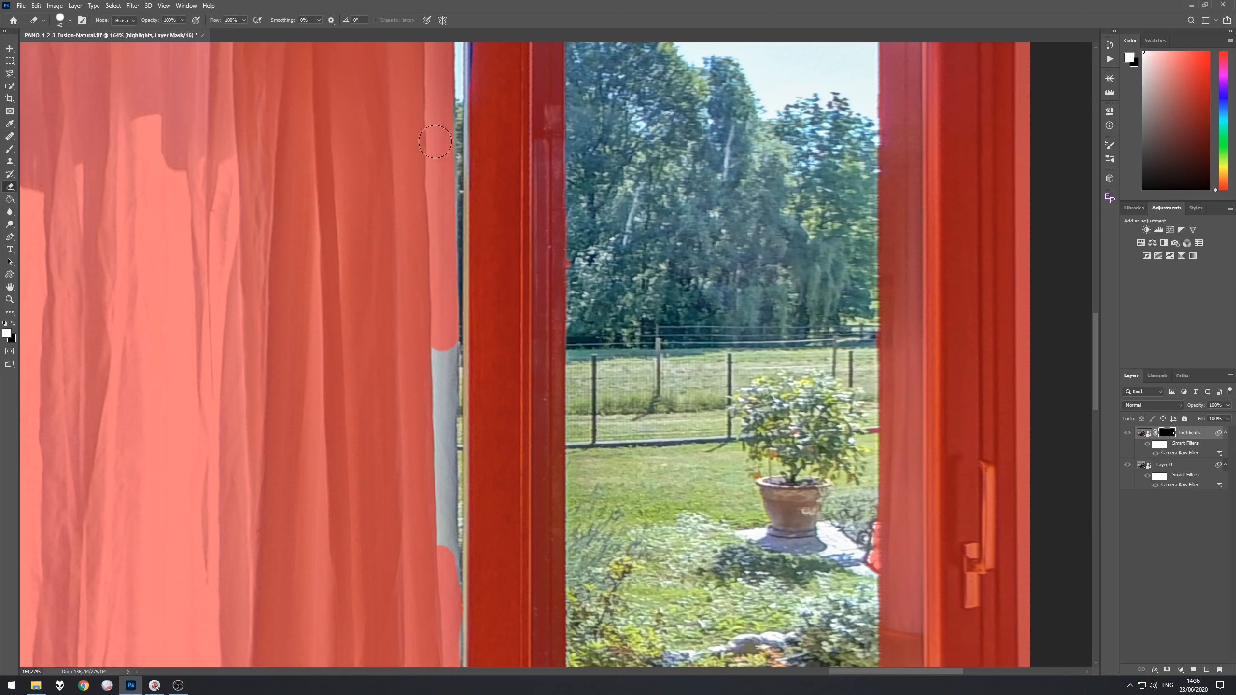
key(shift)
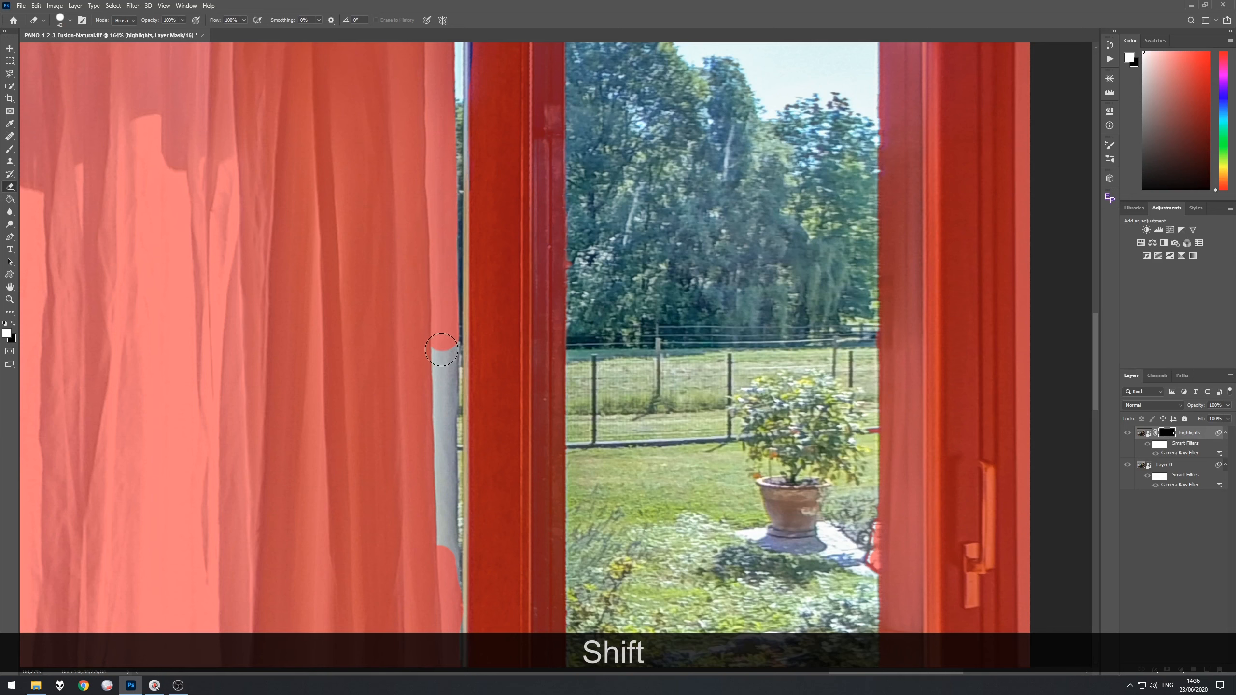
click(441, 350)
shift+click(440, 463)
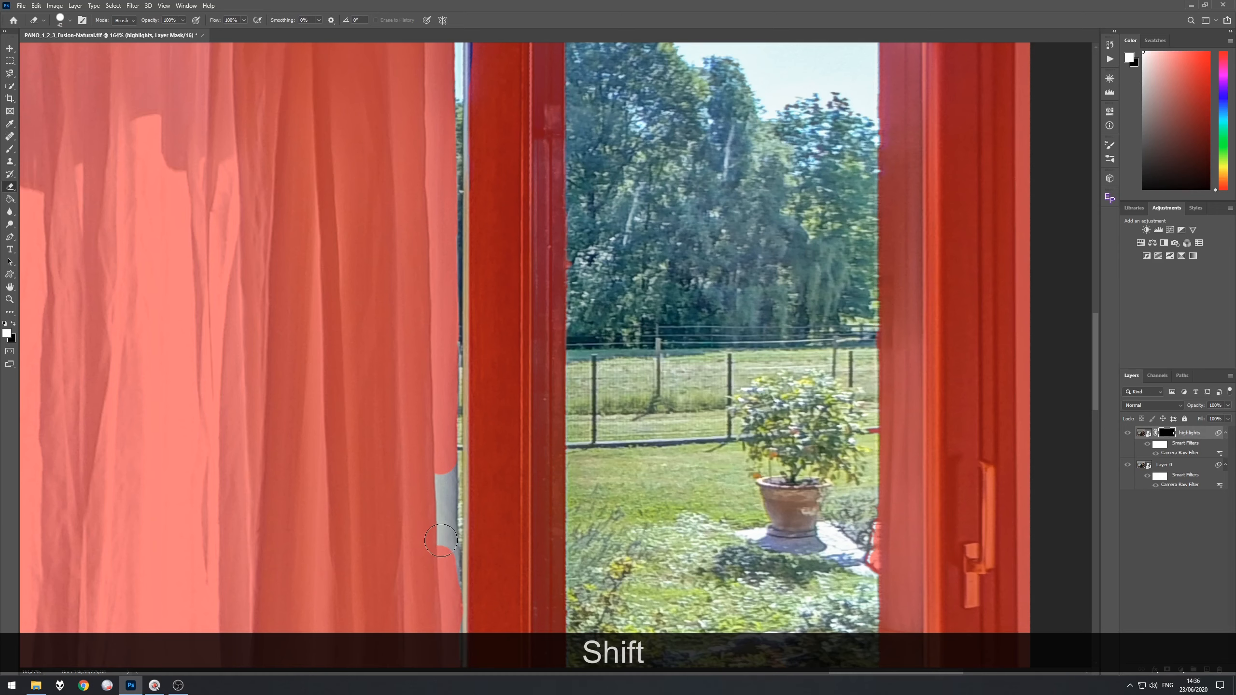
shift+click(441, 540)
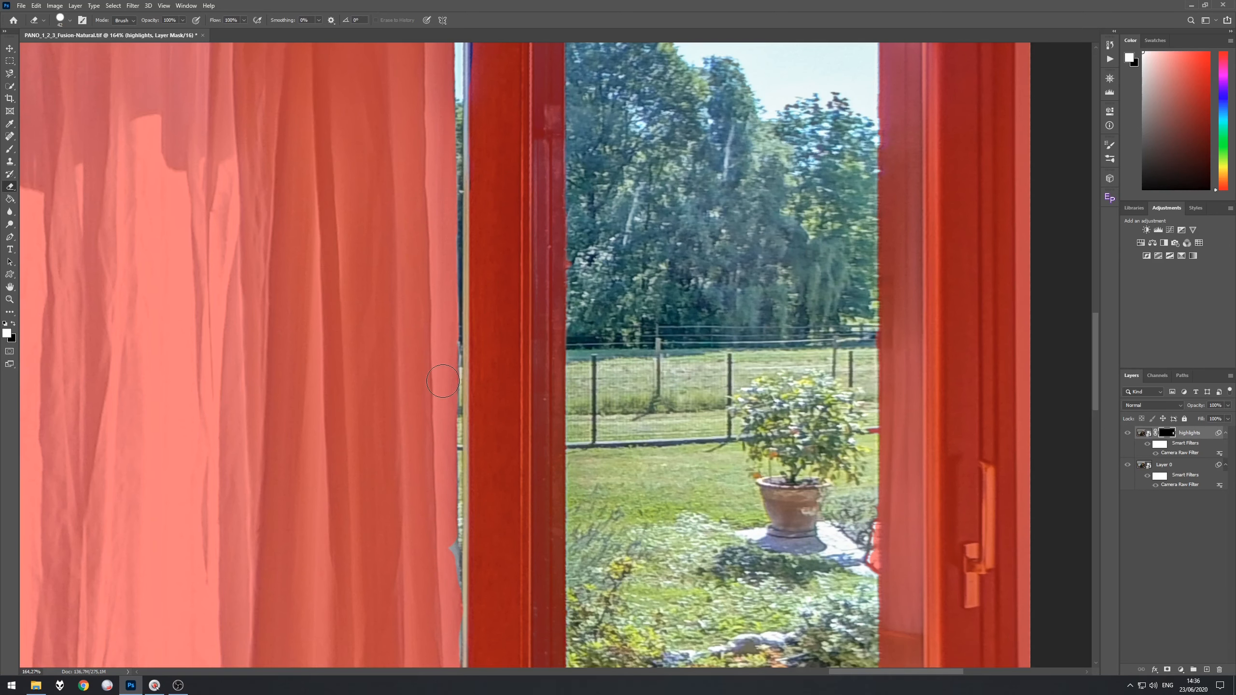
Erase the small leftover spot on the curtain edge level with the flower bed from the highlights mask
key(space)
drag(510, 498, 486, 240)
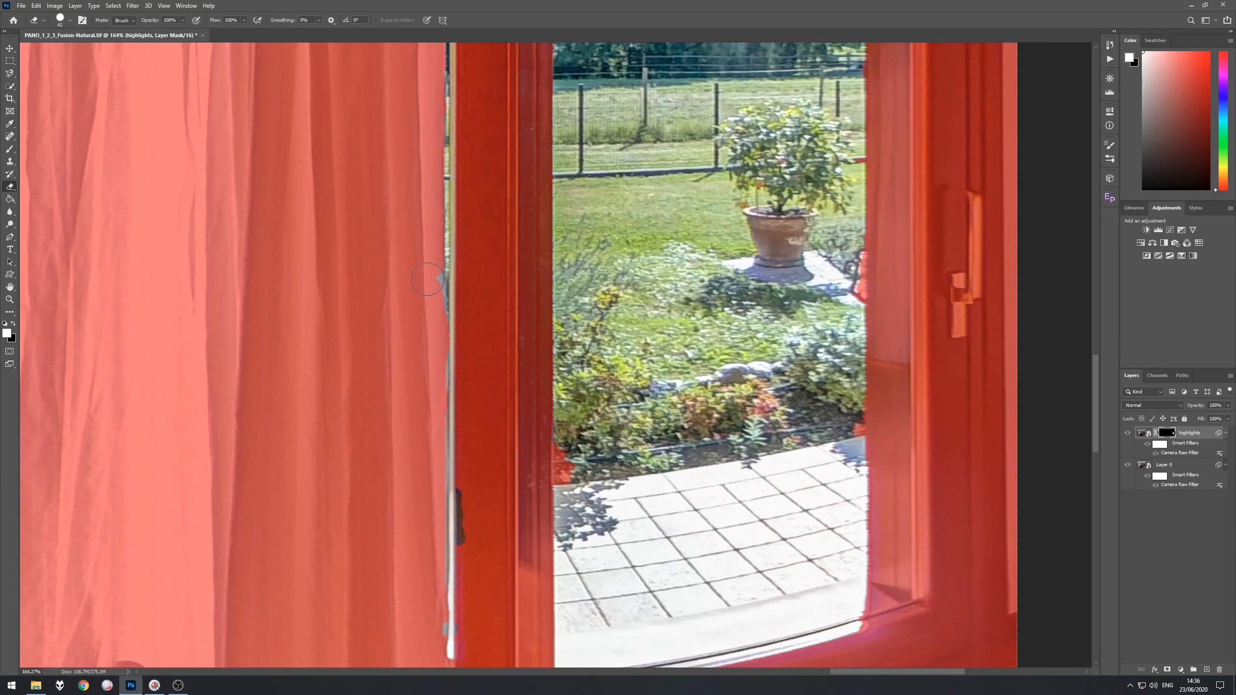
click(429, 278)
key(shift)
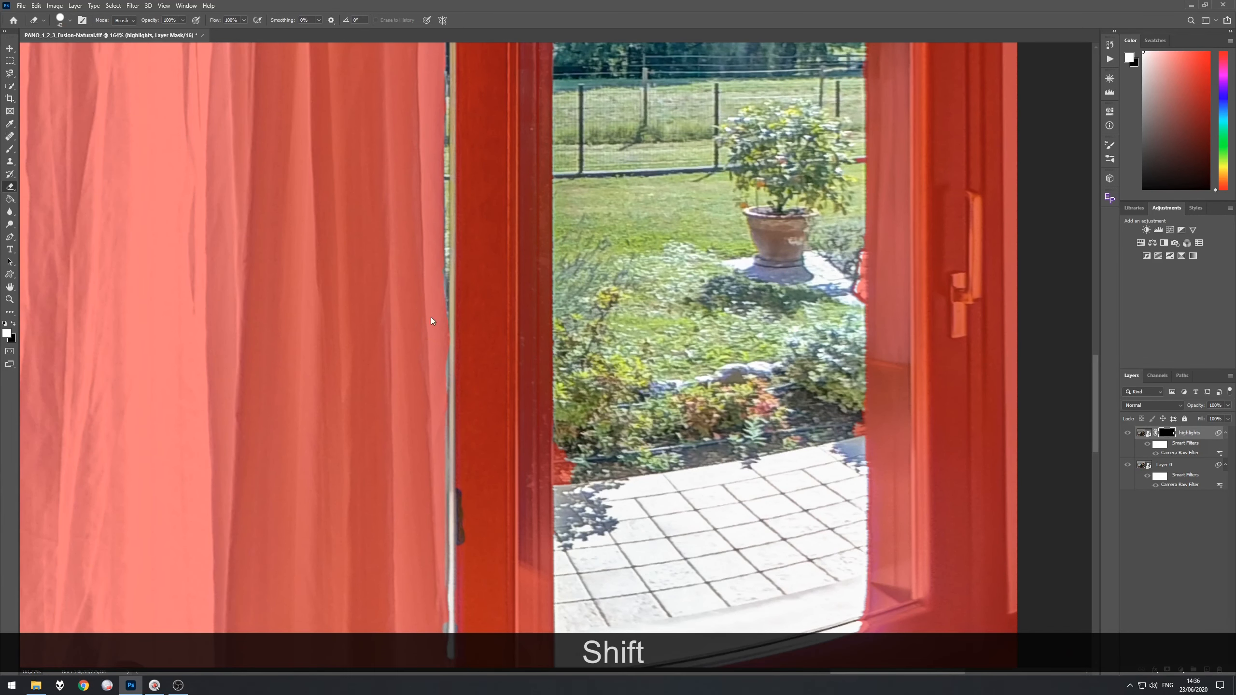
shift+click(429, 299)
Erase the mask spill along the lower curtain edge and over the dark hinge on the door frame
key(space)
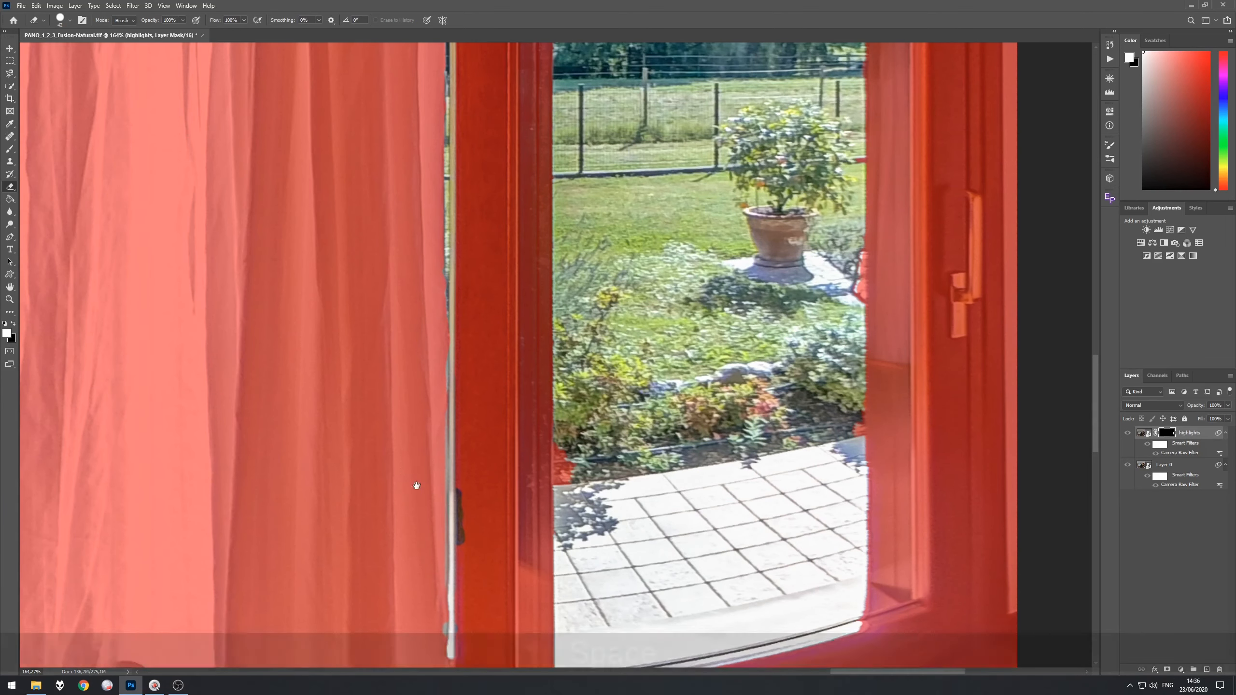
drag(417, 485, 375, 160)
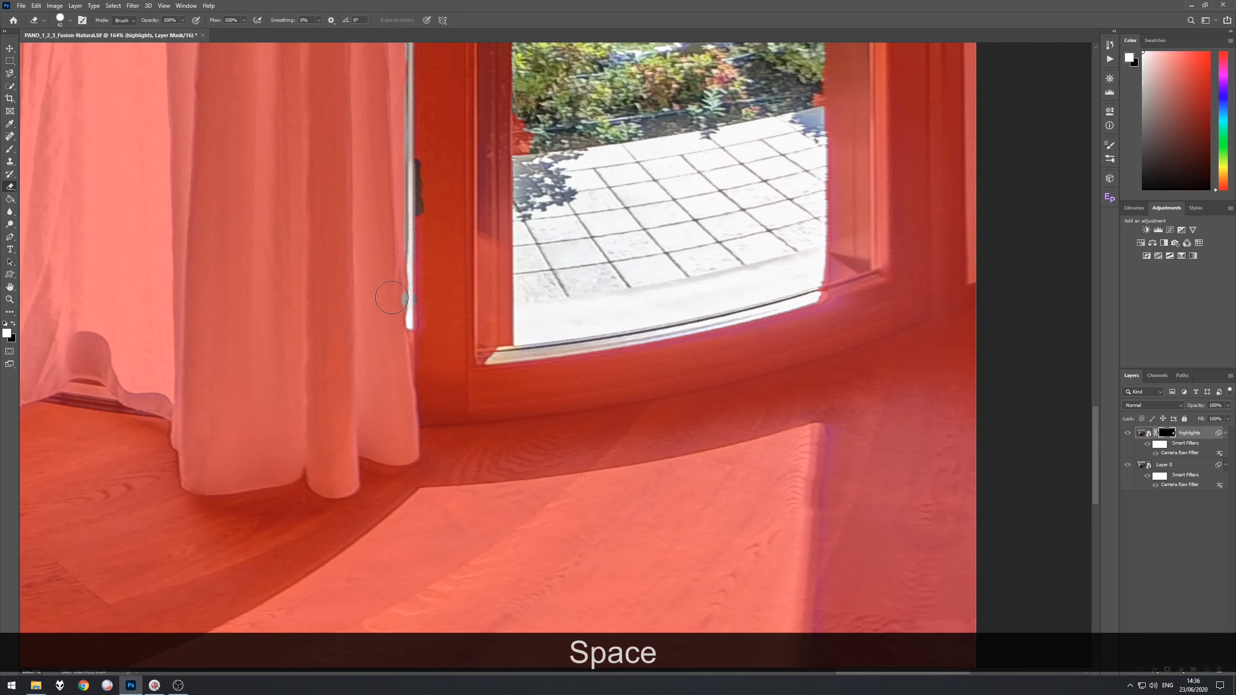
drag(375, 209, 369, 328)
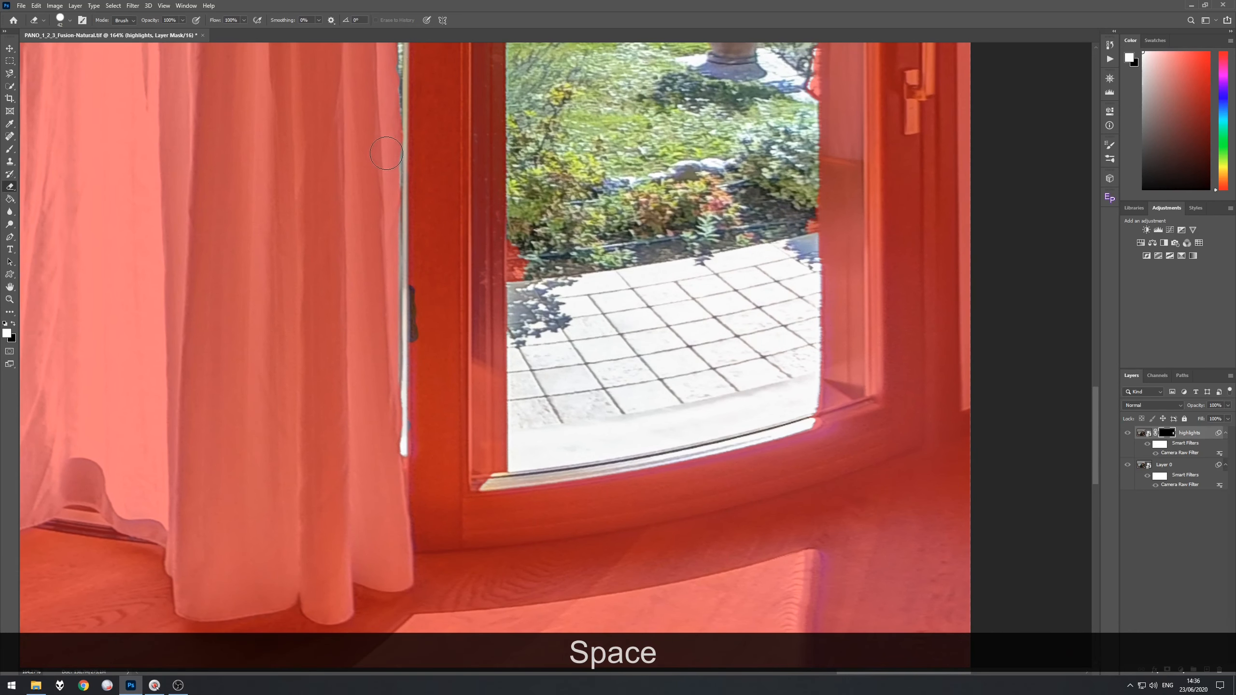
click(384, 155)
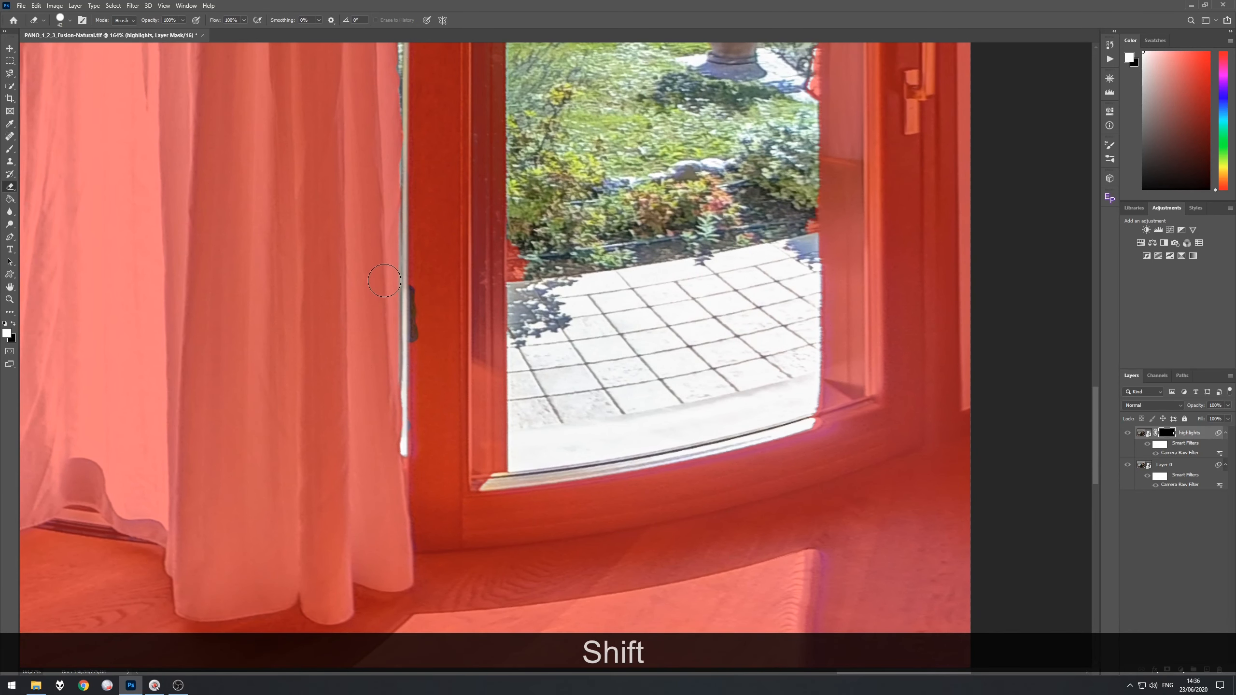
shift+click(387, 276)
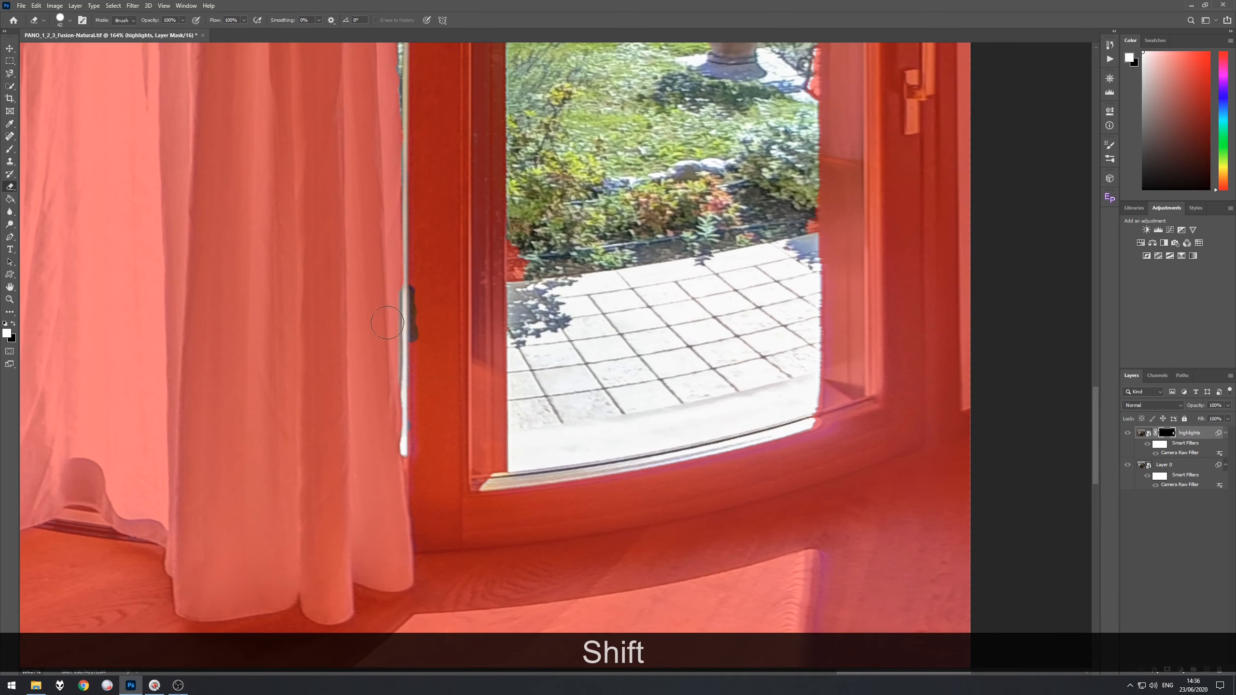
shift+click(385, 361)
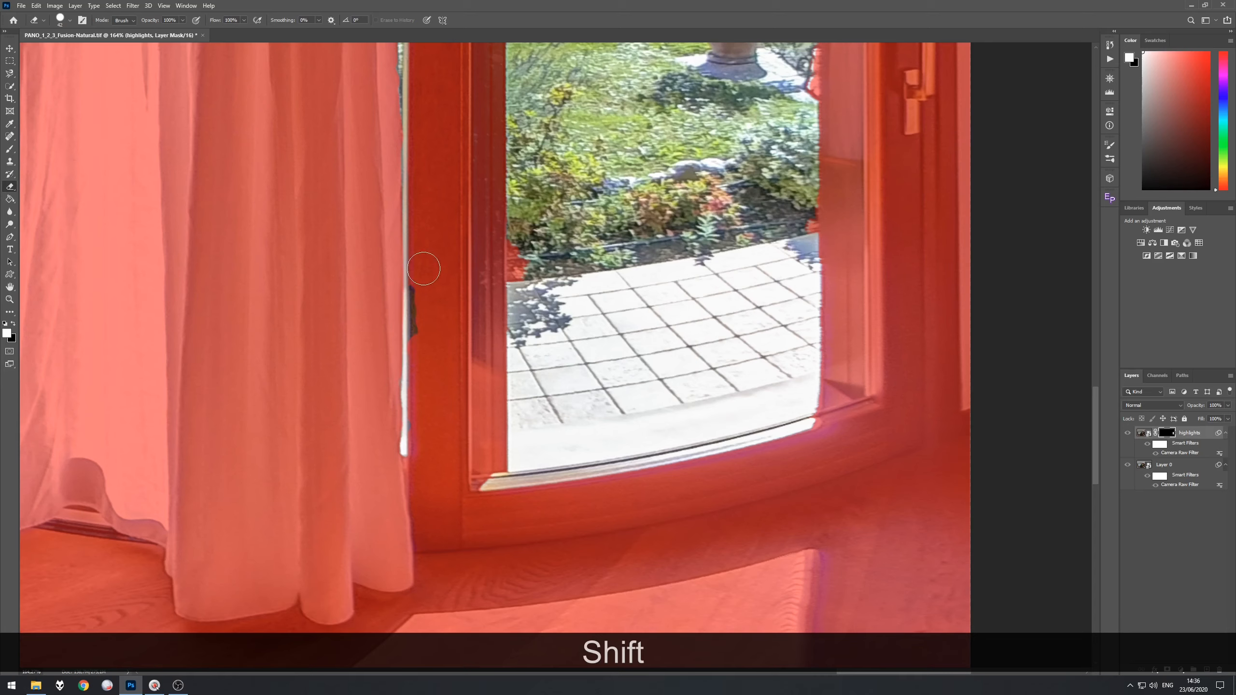
shift+click(422, 268)
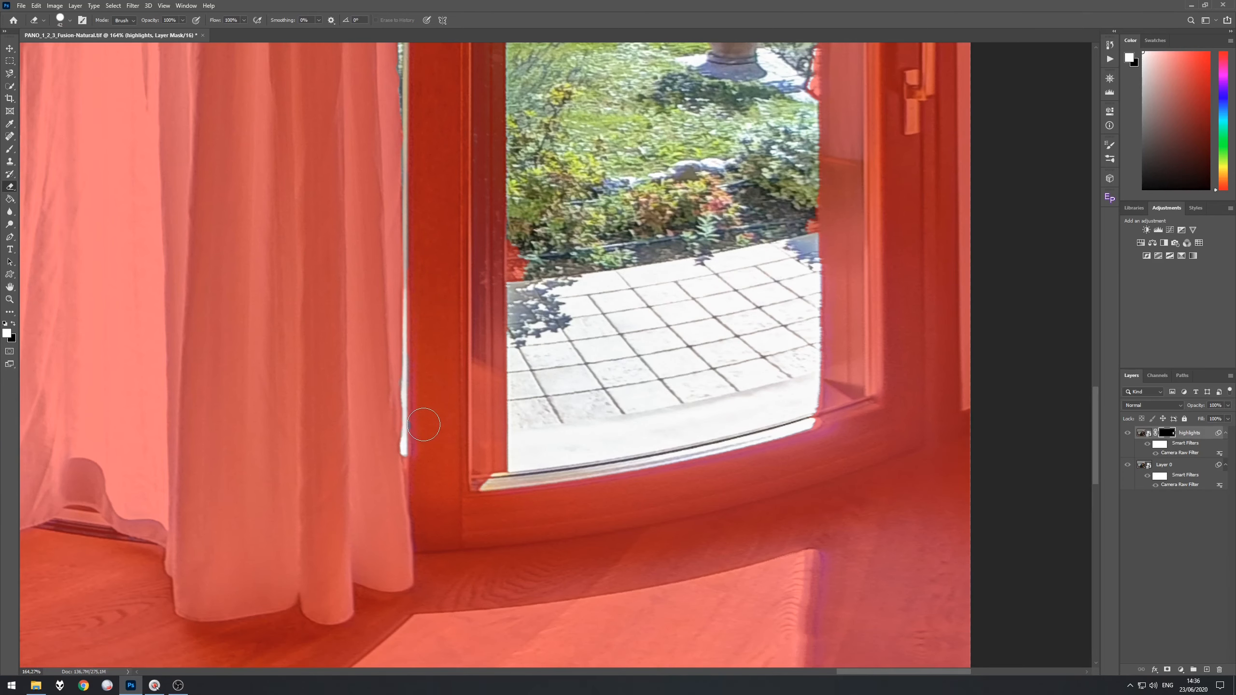
Examine the mask edge along the upper curtain gap and the top of the door frame
scroll(510, 210, down, 3)
drag(599, 79, 548, 400)
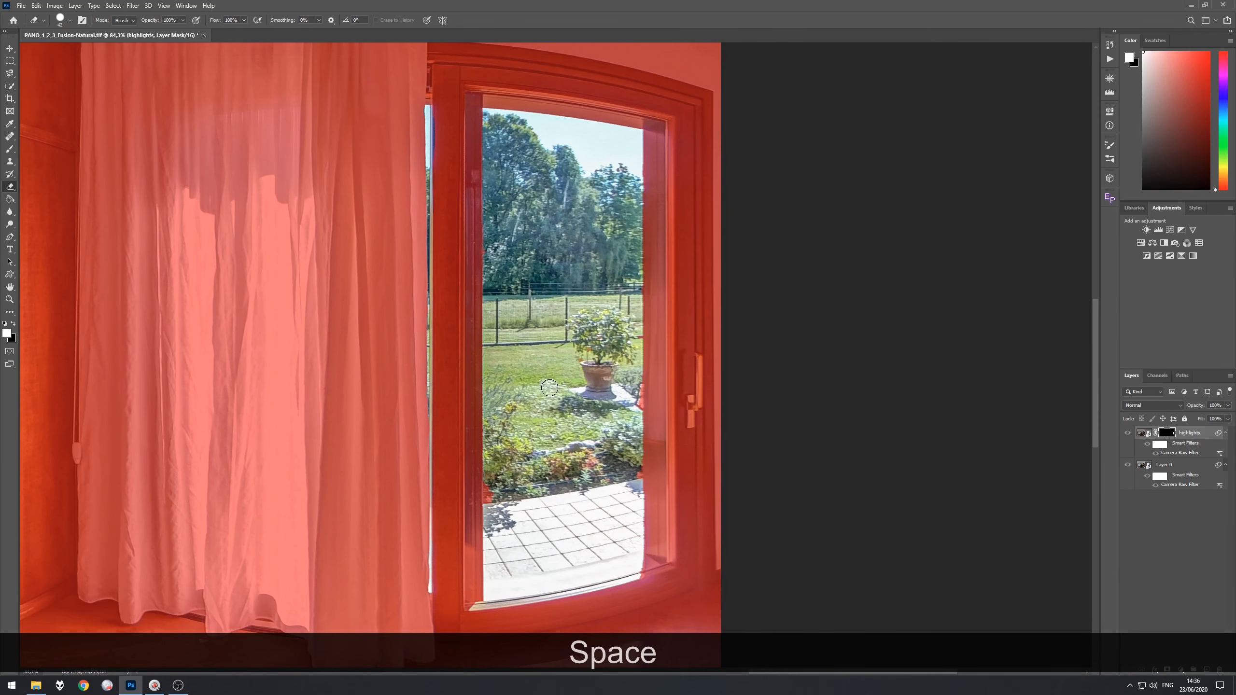
scroll(447, 178, up, 3)
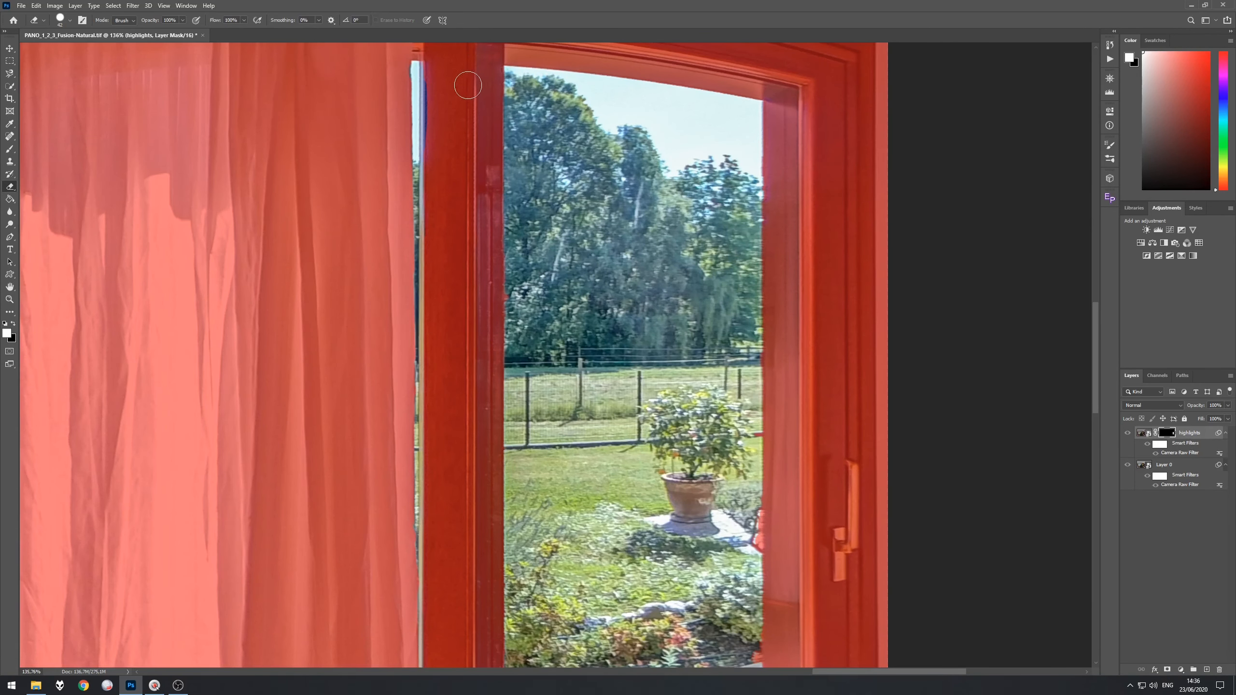
key(shift)
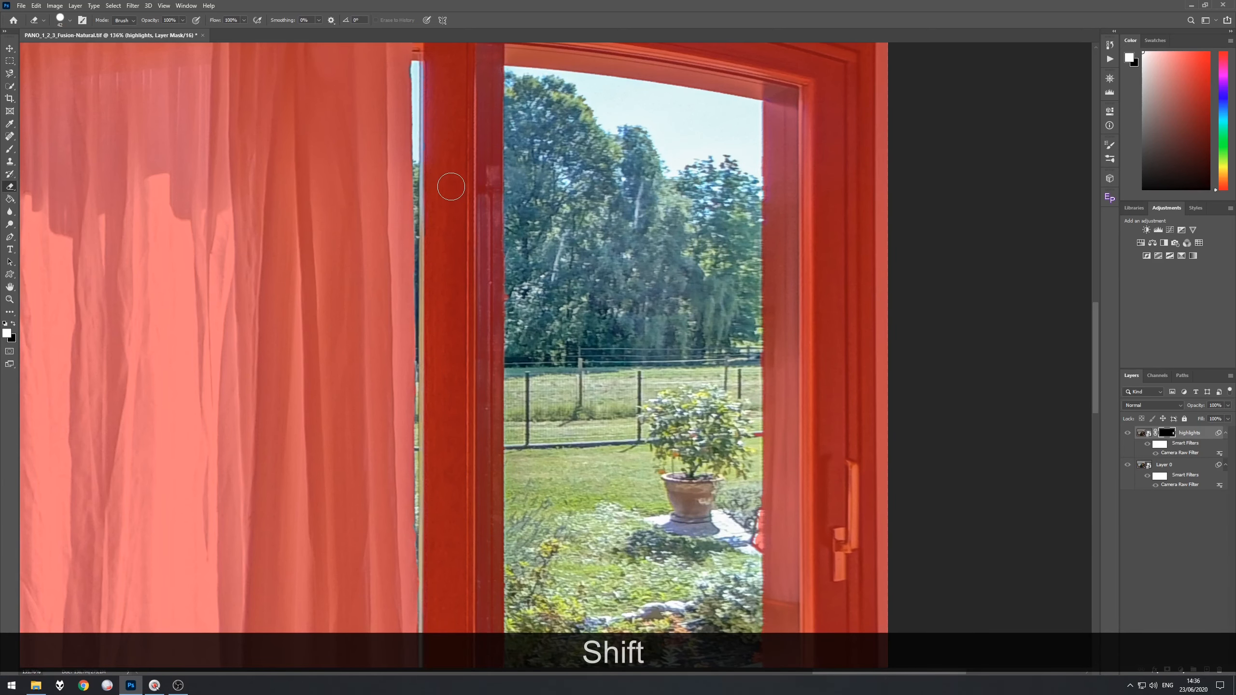
key(space)
drag(583, 273, 544, 471)
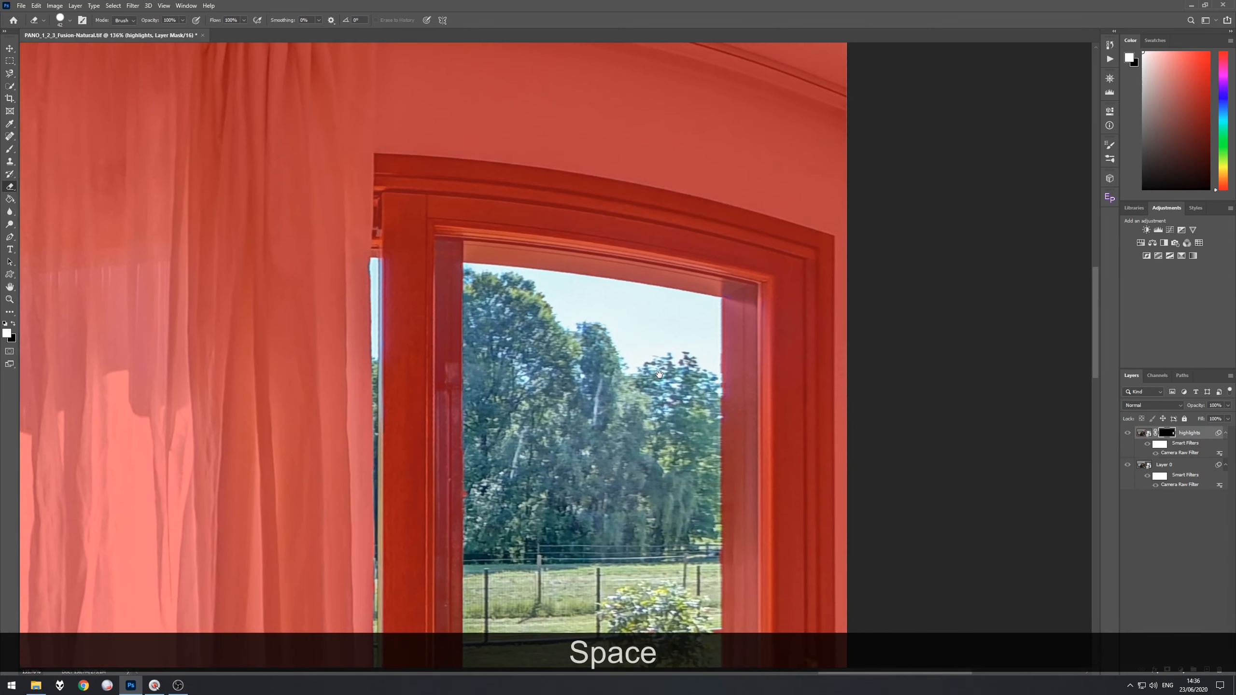
Switch the eraser colour to white and add the missed flower-bed spots and the patch beside the plant pot to the highlights mask
drag(642, 618, 432, 224)
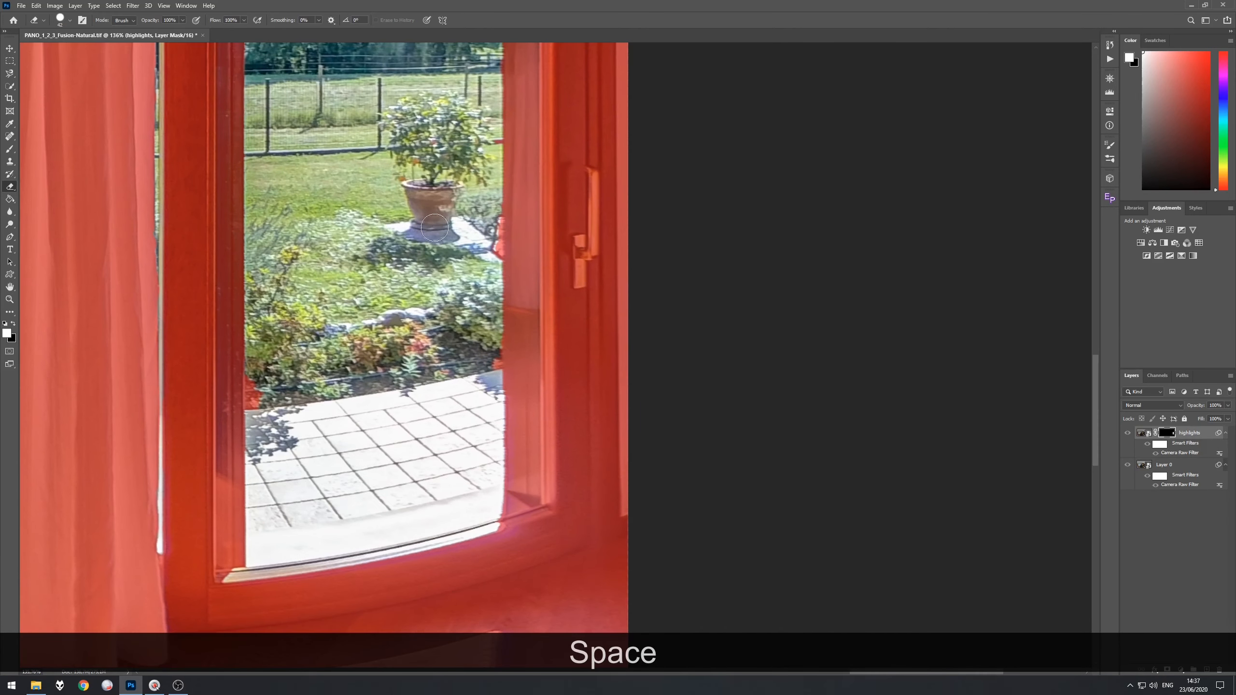
scroll(497, 276, up, 3)
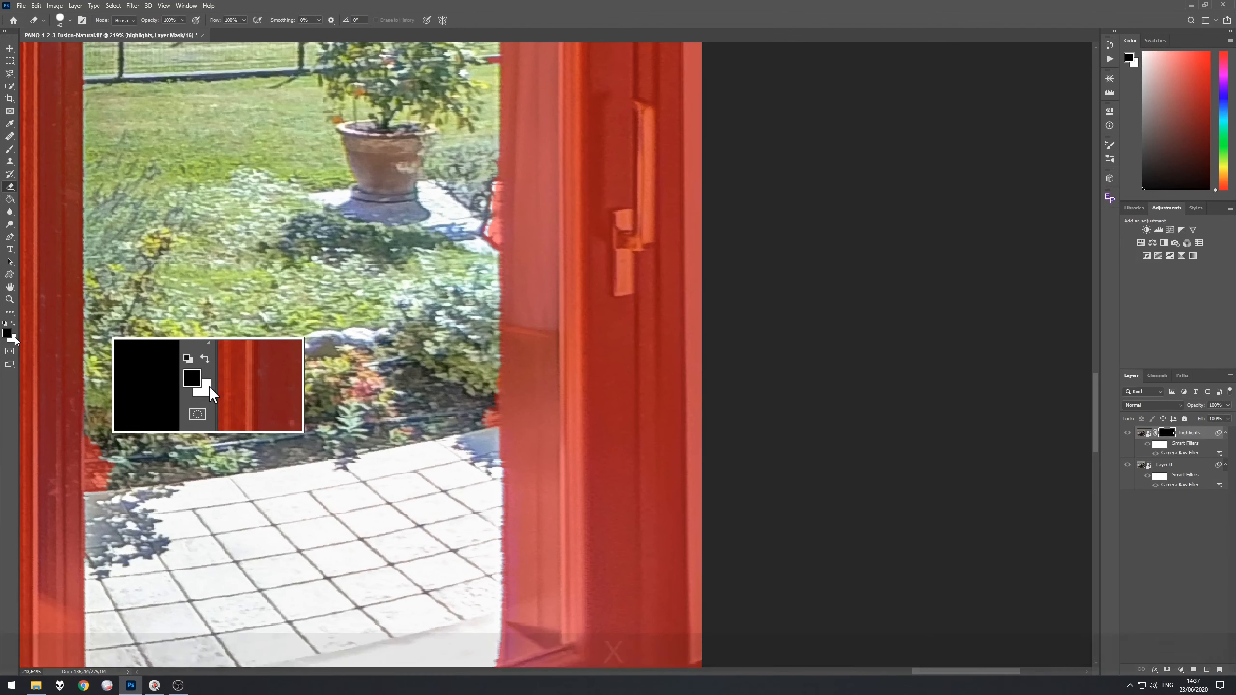
key(x)
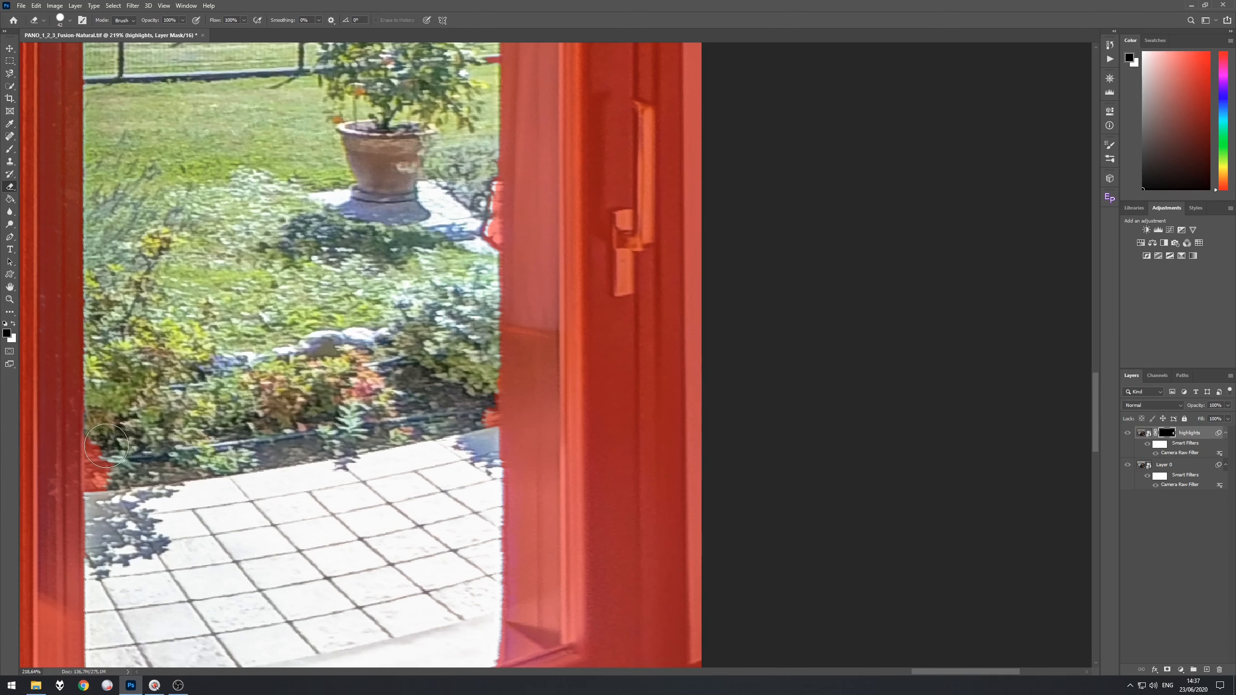
drag(106, 452, 107, 485)
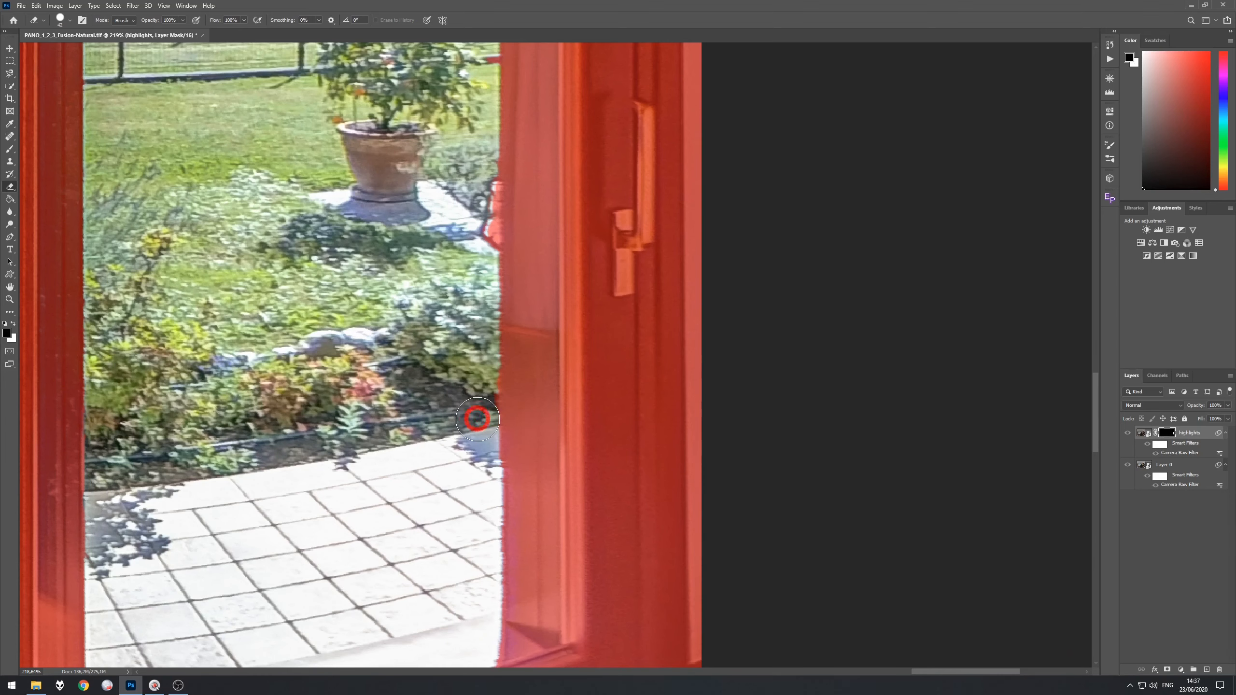
drag(479, 414, 478, 397)
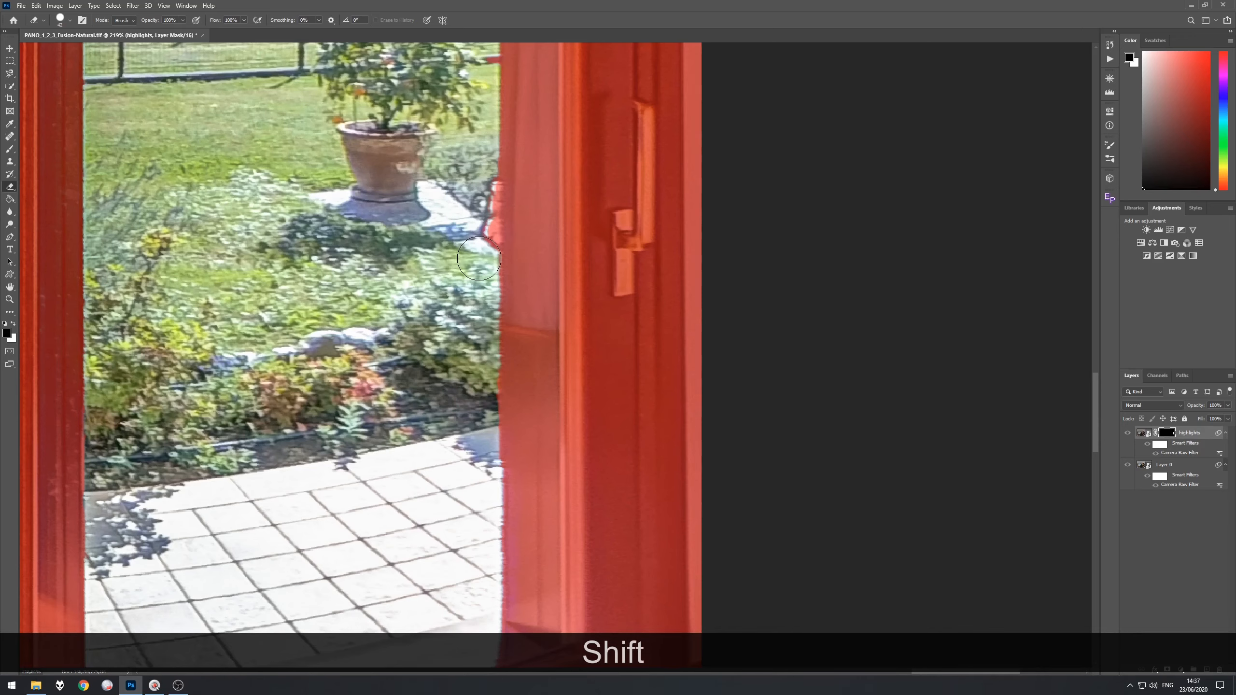
shift+click(479, 258)
Hide the red mask overlay and compare the whole panorama with and without the highlights layer
scroll(458, 389, down, 8)
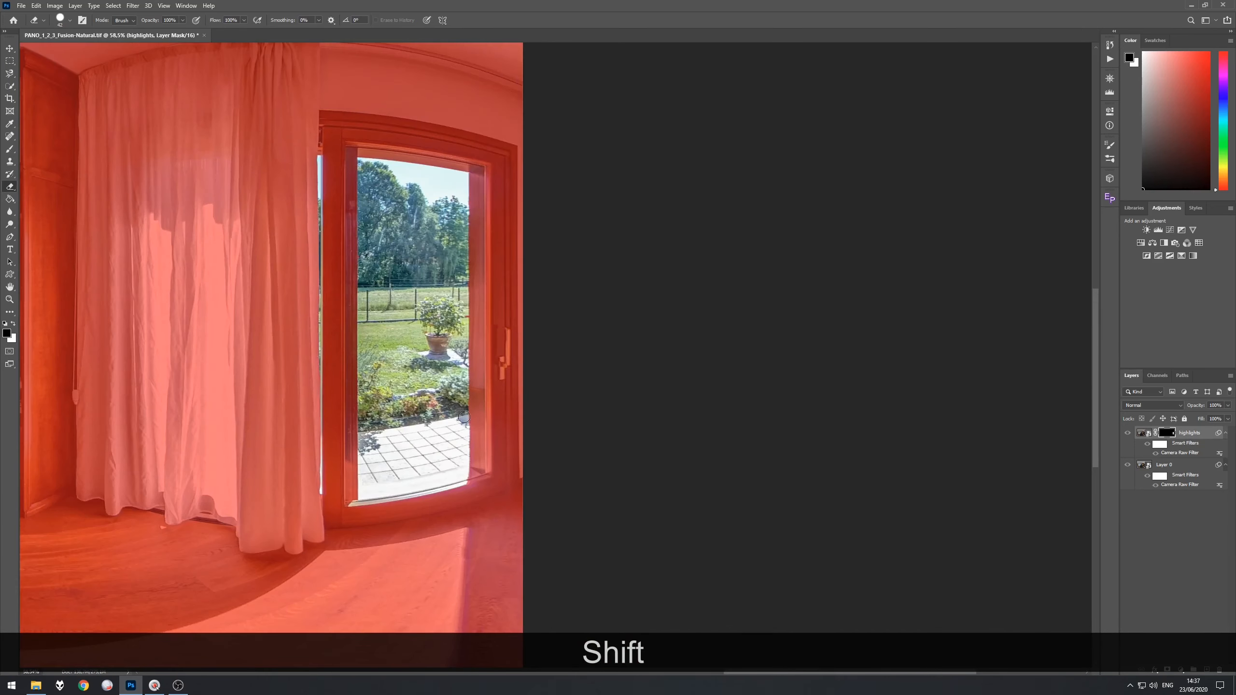
scroll(469, 418, down, 1)
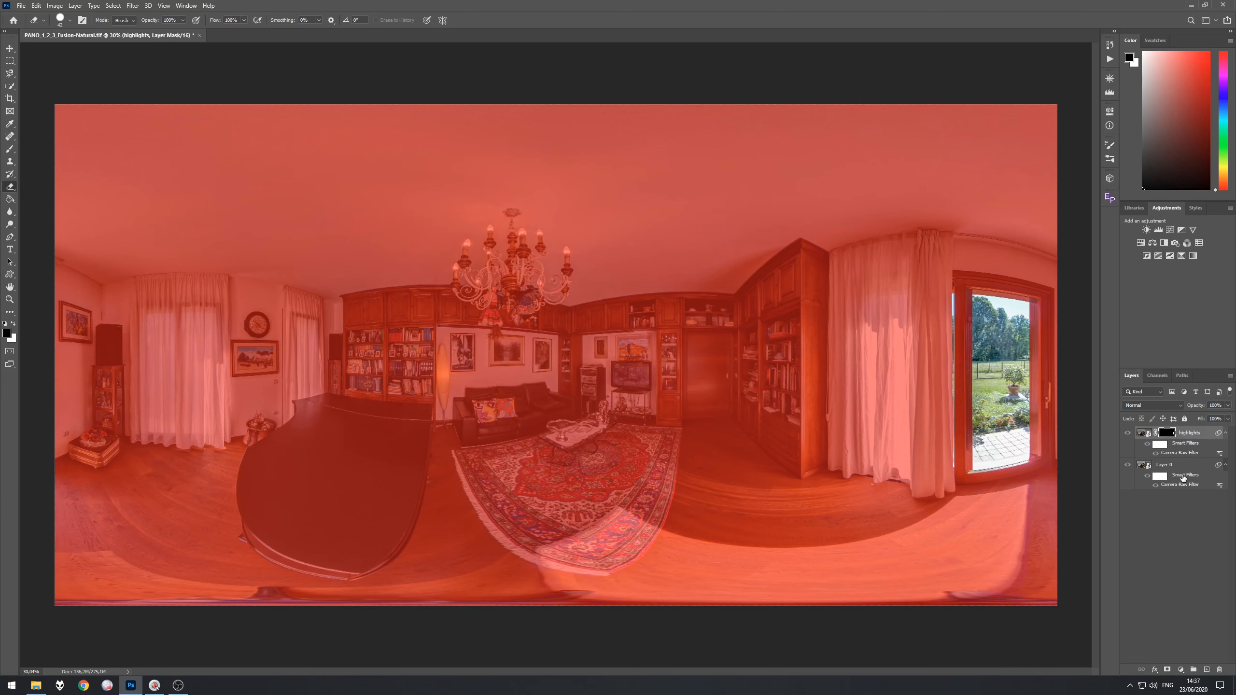
key(backslash)
click(1129, 435)
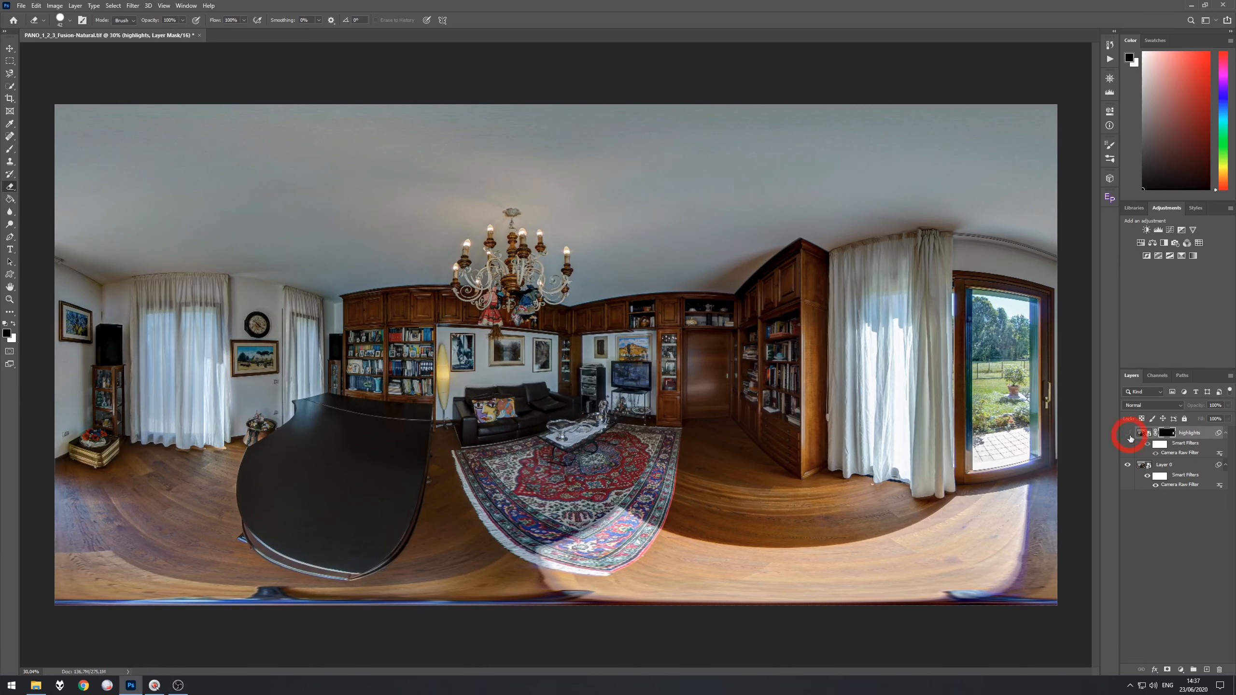
click(1129, 435)
click(1129, 435)
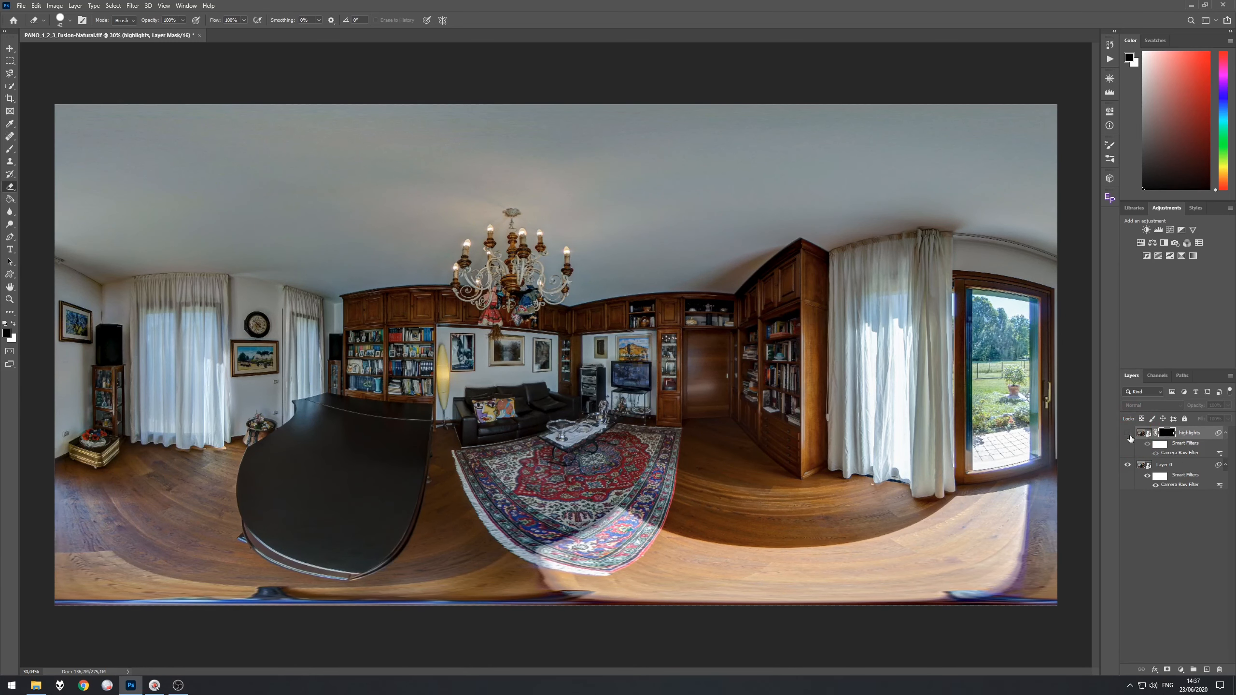
Compare the panorama with the highlights layer hidden and shown, and inspect the curtain and door area up close
click(1128, 433)
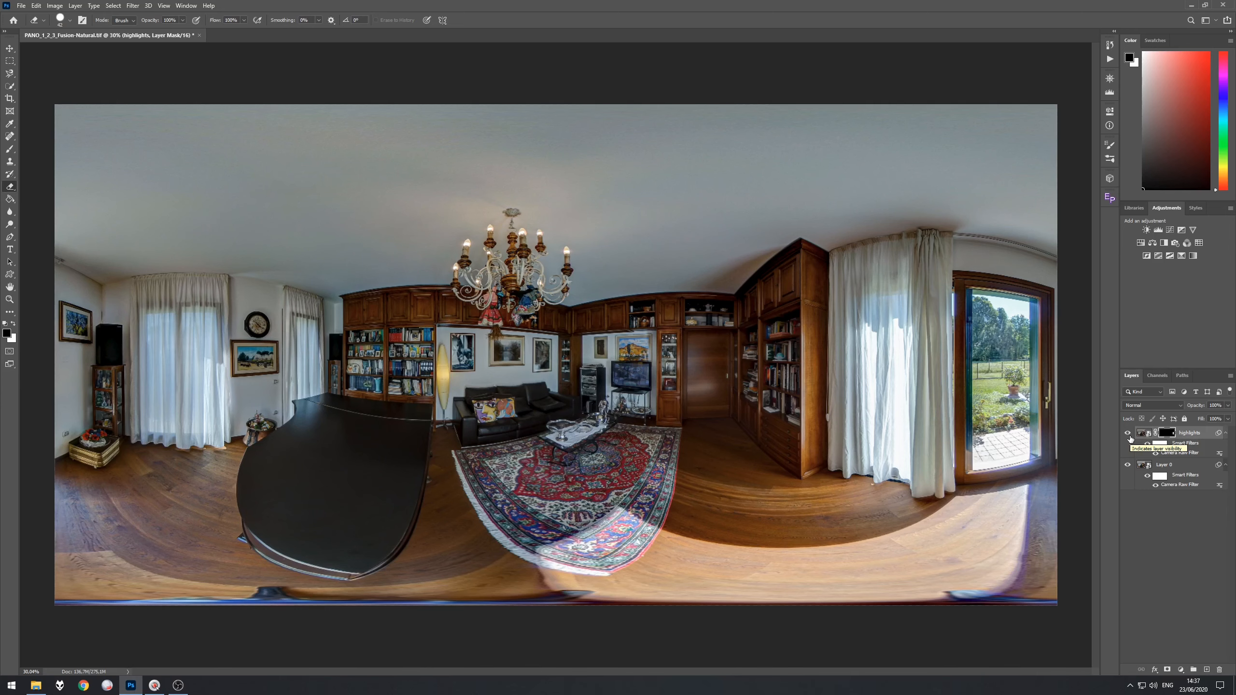
click(1129, 435)
click(1129, 436)
key(space)
scroll(966, 429, up, 4)
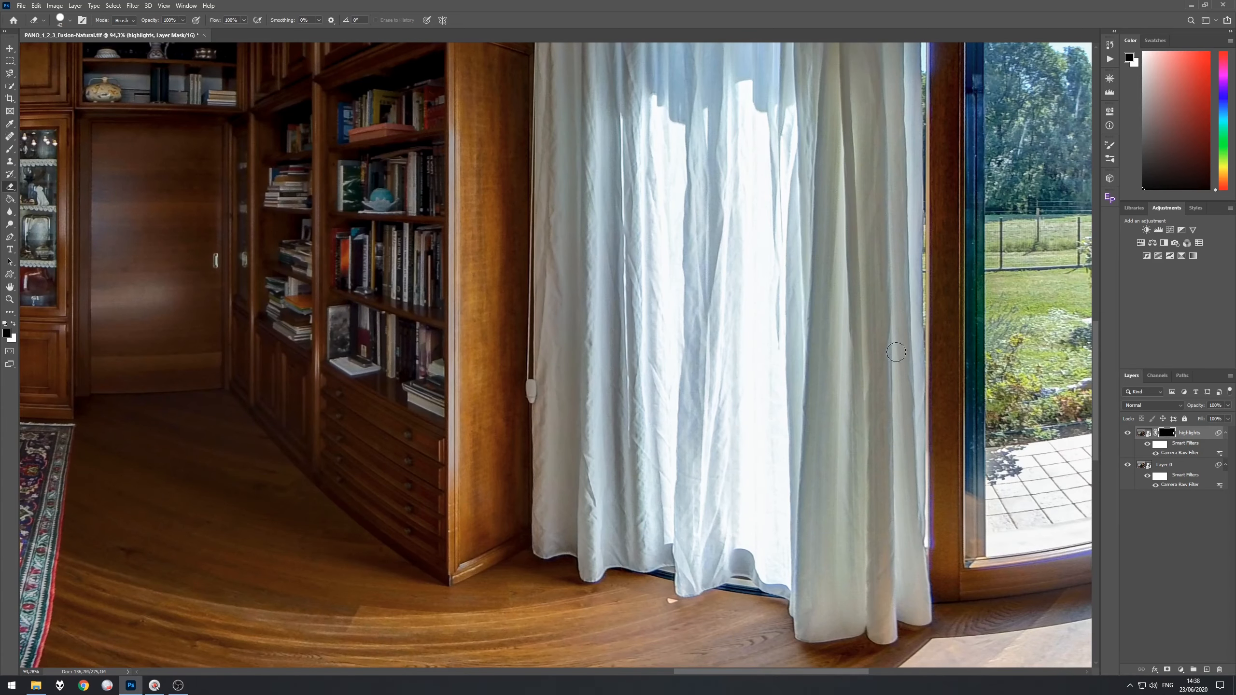
scroll(907, 386, down, 3)
scroll(885, 533, down, 1)
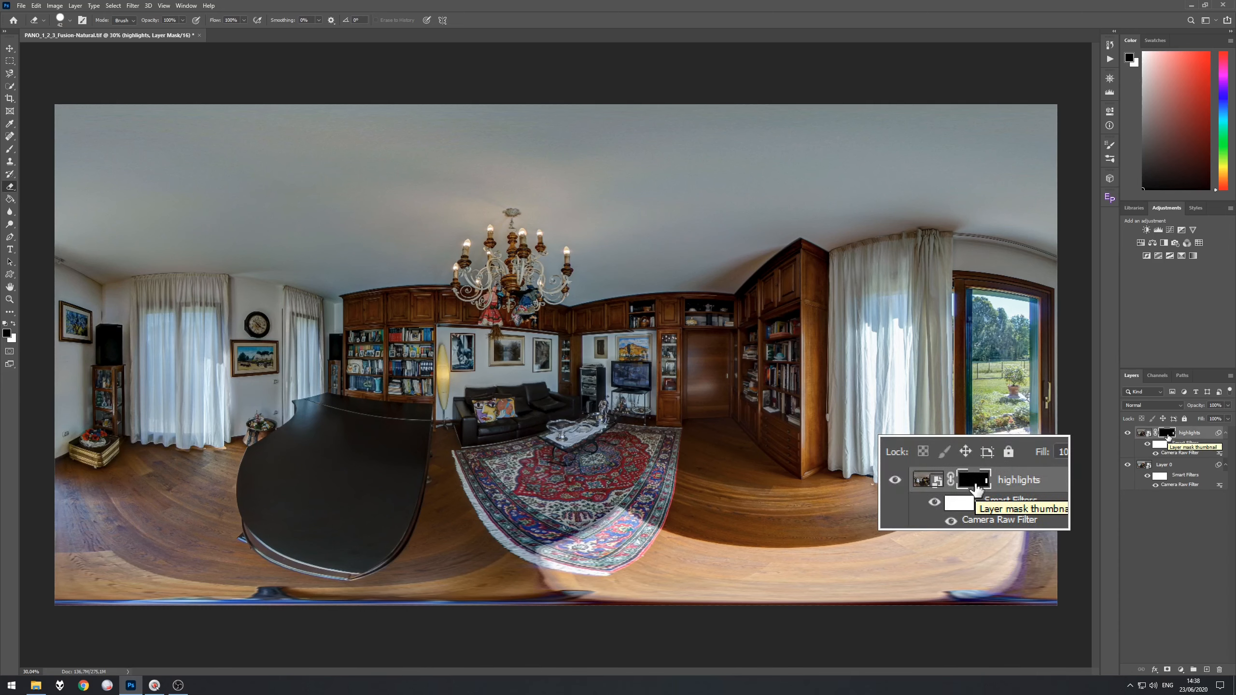
Disable and re-enable the highlights layer mask to compare the masked effect with the unmasked one
shift+click(1167, 433)
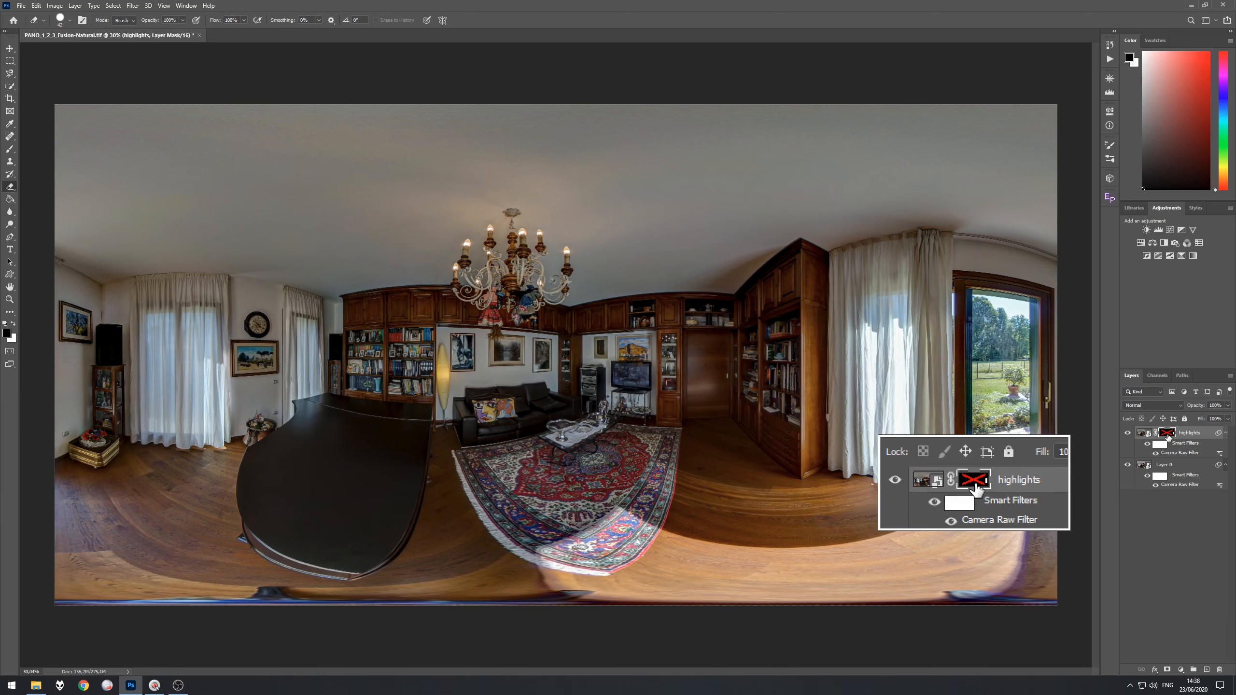
shift+click(1166, 433)
shift+click(1167, 432)
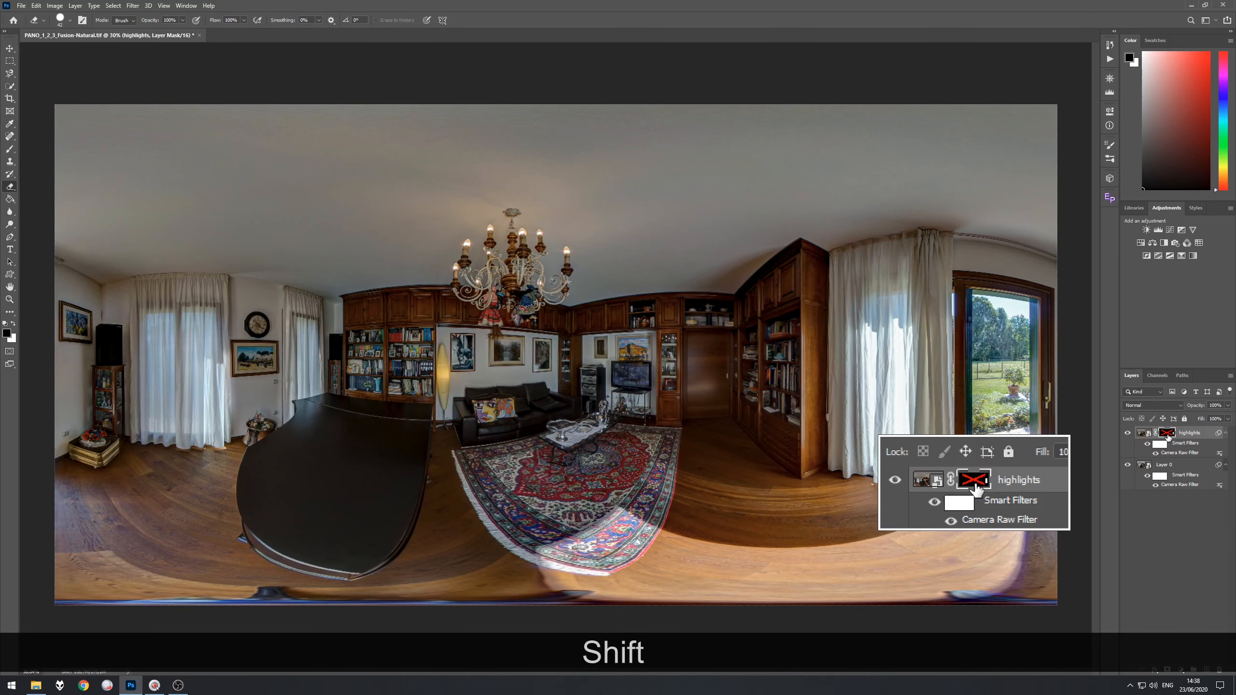
shift+click(1167, 433)
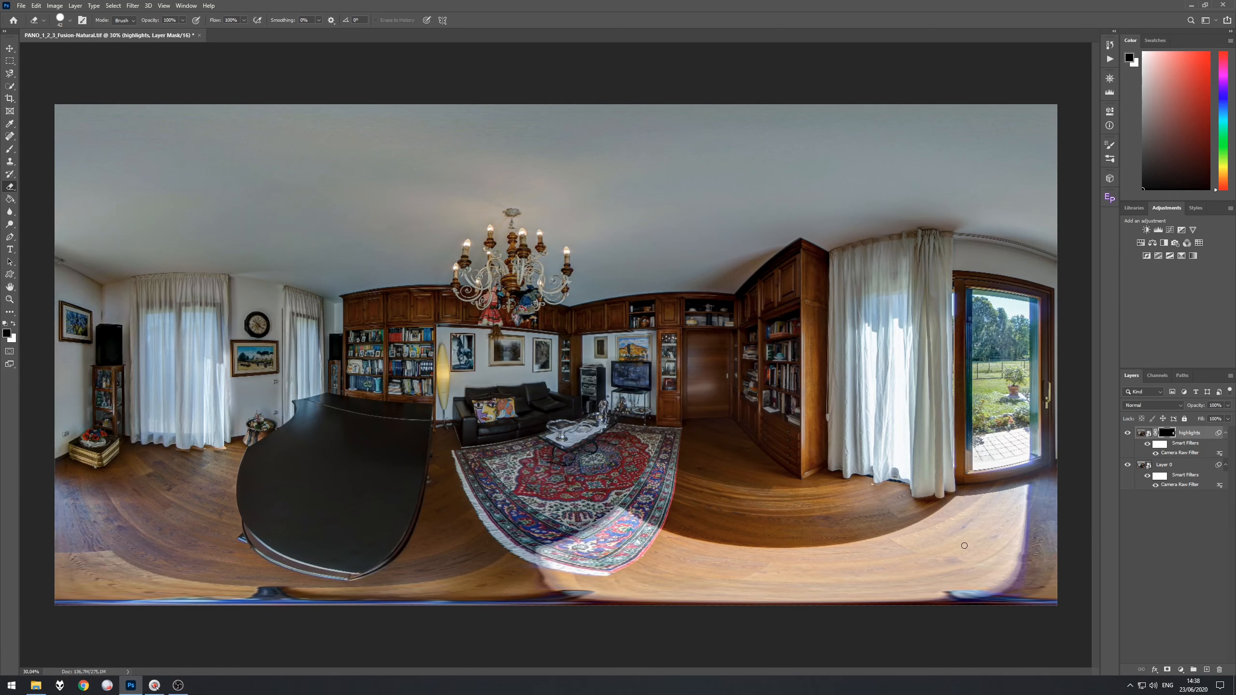
Enlarge the eraser to 190 px and add the sunlit floor area to the highlights mask
right_click(908, 551)
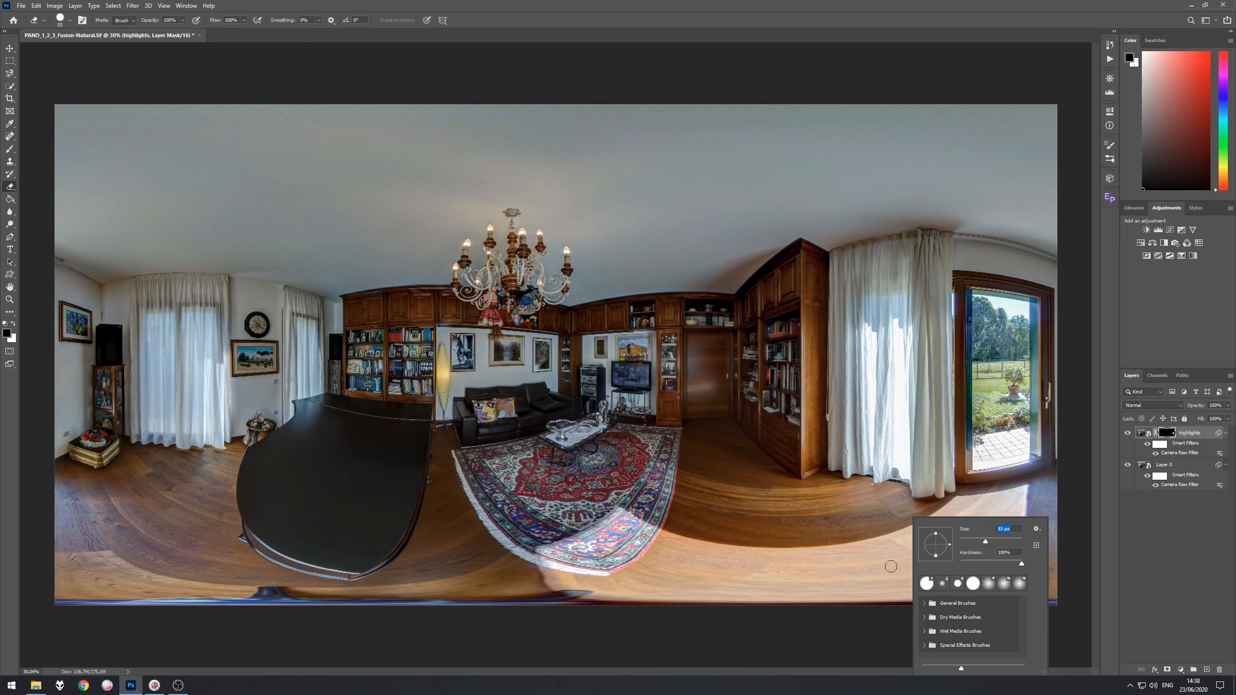
click(1000, 541)
drag(1000, 541, 1004, 541)
mouse_move(858, 572)
mouse_down()
mouse_move(735, 576)
mouse_move(924, 553)
mouse_move(1003, 504)
mouse_move(963, 574)
mouse_move(896, 583)
mouse_move(967, 548)
mouse_move(752, 581)
mouse_move(631, 545)
mouse_move(618, 521)
mouse_move(644, 536)
mouse_move(607, 566)
mouse_move(554, 555)
mouse_move(595, 533)
mouse_move(554, 564)
mouse_move(622, 580)
mouse_move(562, 582)
mouse_move(769, 589)
mouse_move(647, 546)
mouse_move(852, 559)
mouse_move(1024, 487)
mouse_move(983, 575)
mouse_move(997, 565)
mouse_move(1015, 523)
mouse_move(992, 572)
mouse_move(959, 584)
mouse_move(601, 587)
mouse_up()
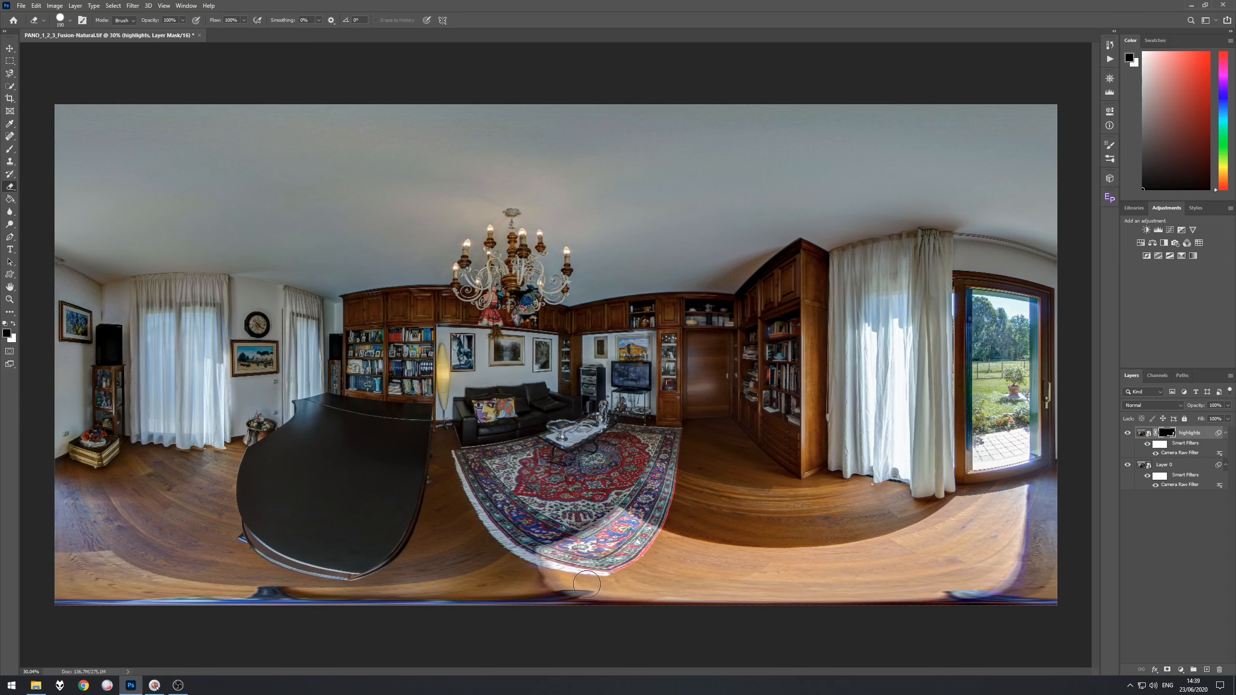
click(1005, 516)
Check the sunlit floor with the highlights layer hidden and shown, and flatten the image
click(1128, 433)
click(1128, 433)
click(1128, 437)
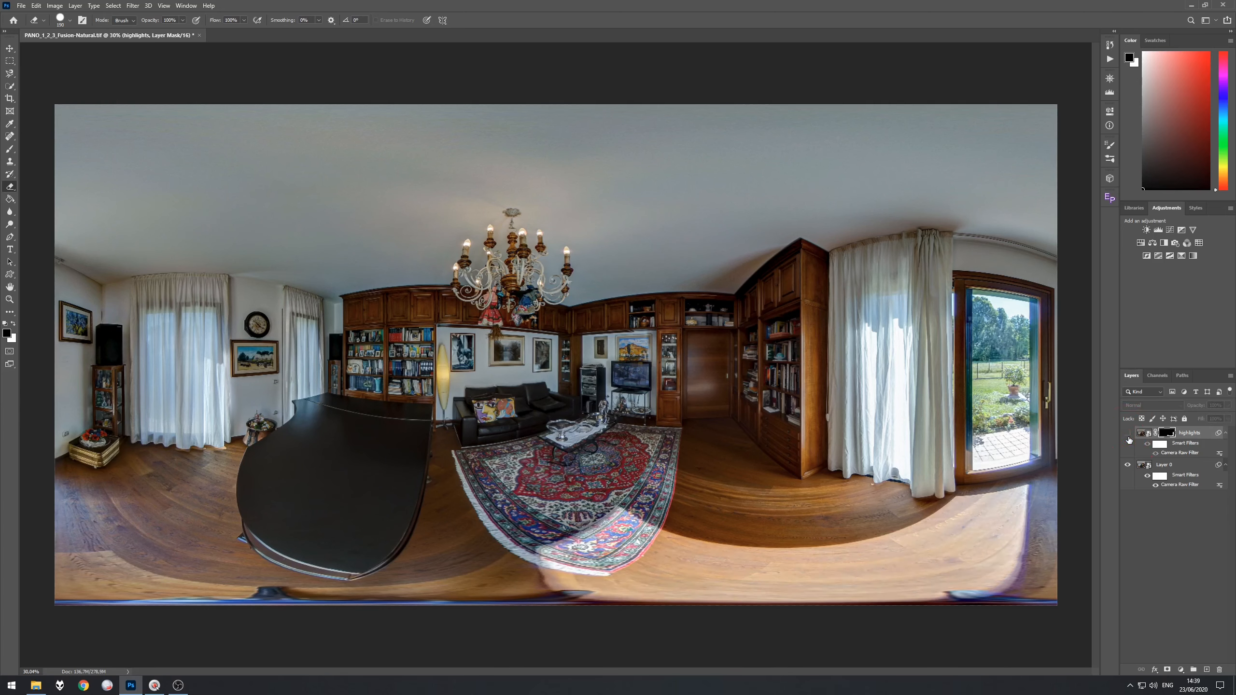
click(1128, 437)
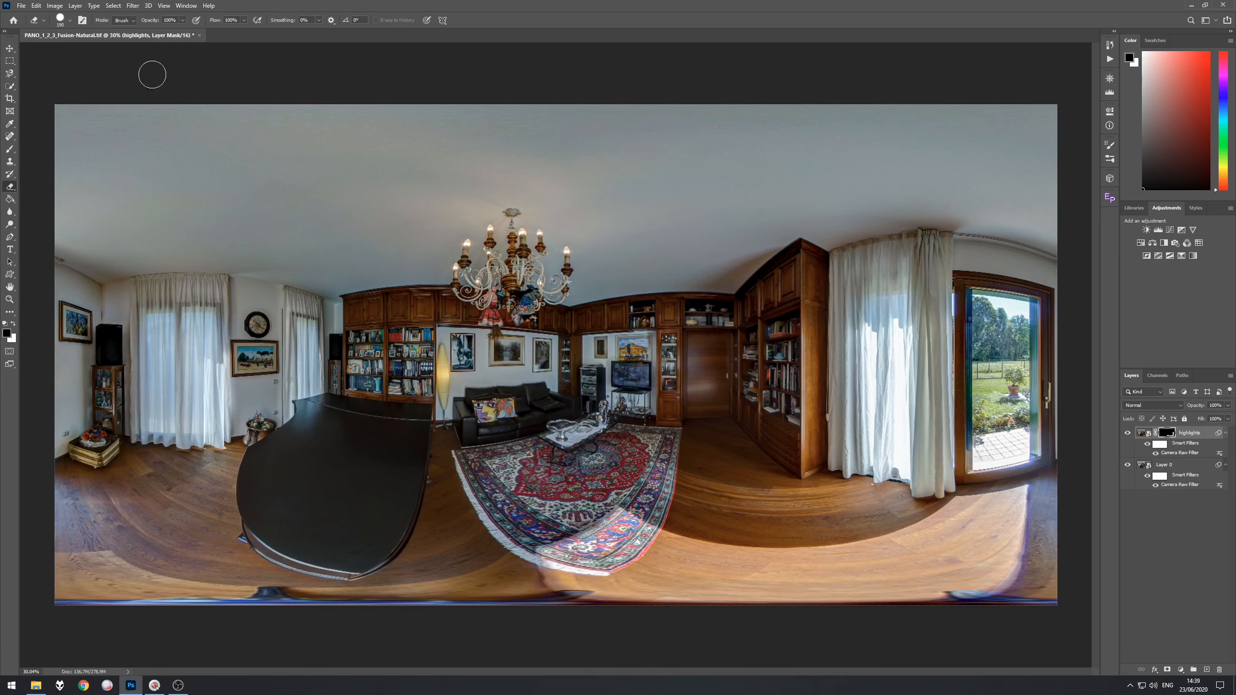
click(75, 6)
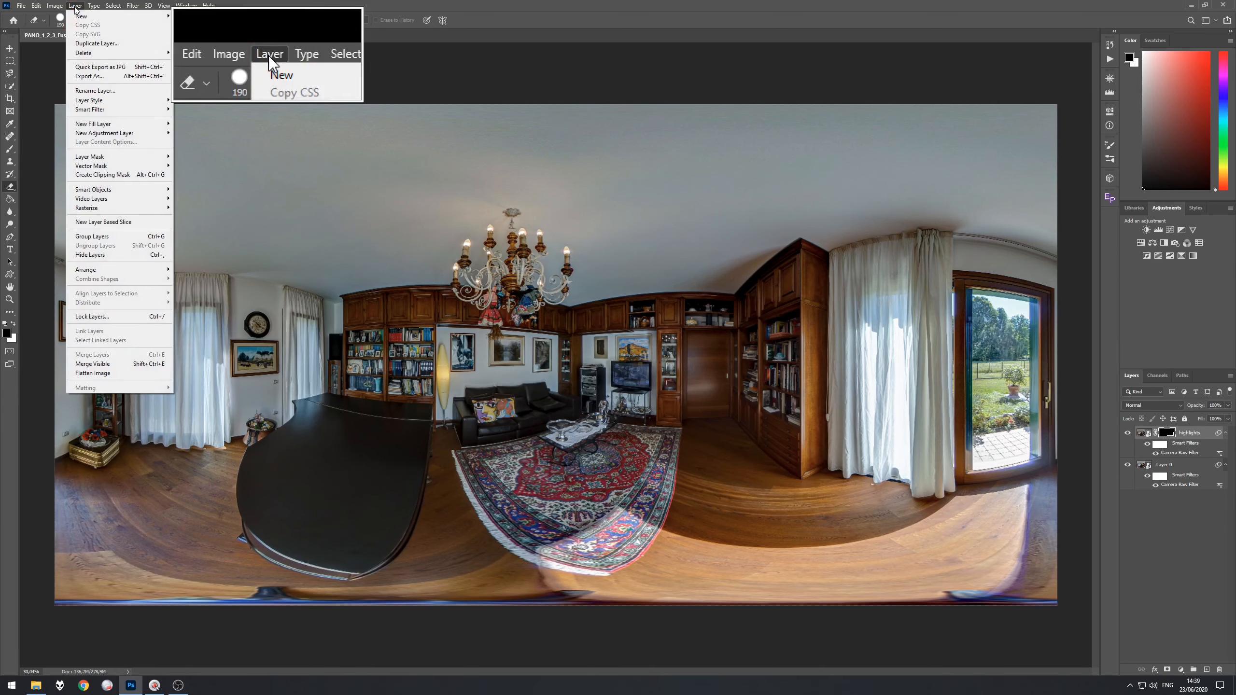
click(92, 373)
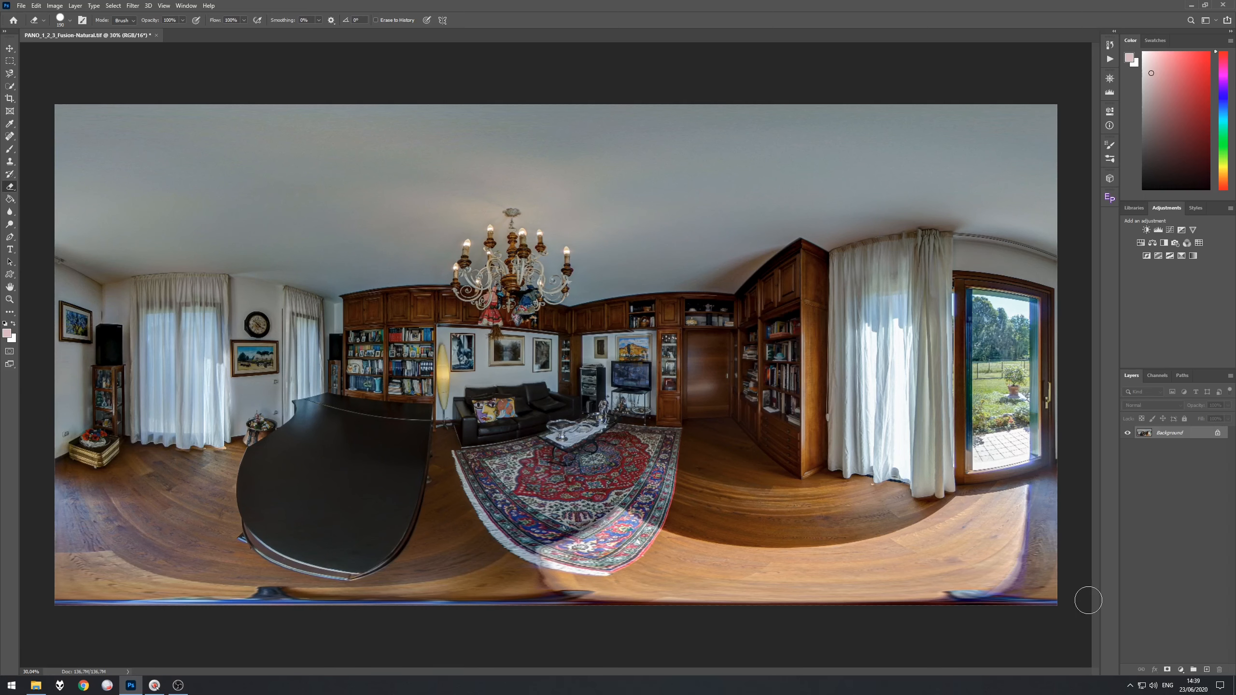
Examine the colour fringing along the sunlit floor edge, the glass door frame and the curtain
scroll(1017, 601, up, 5)
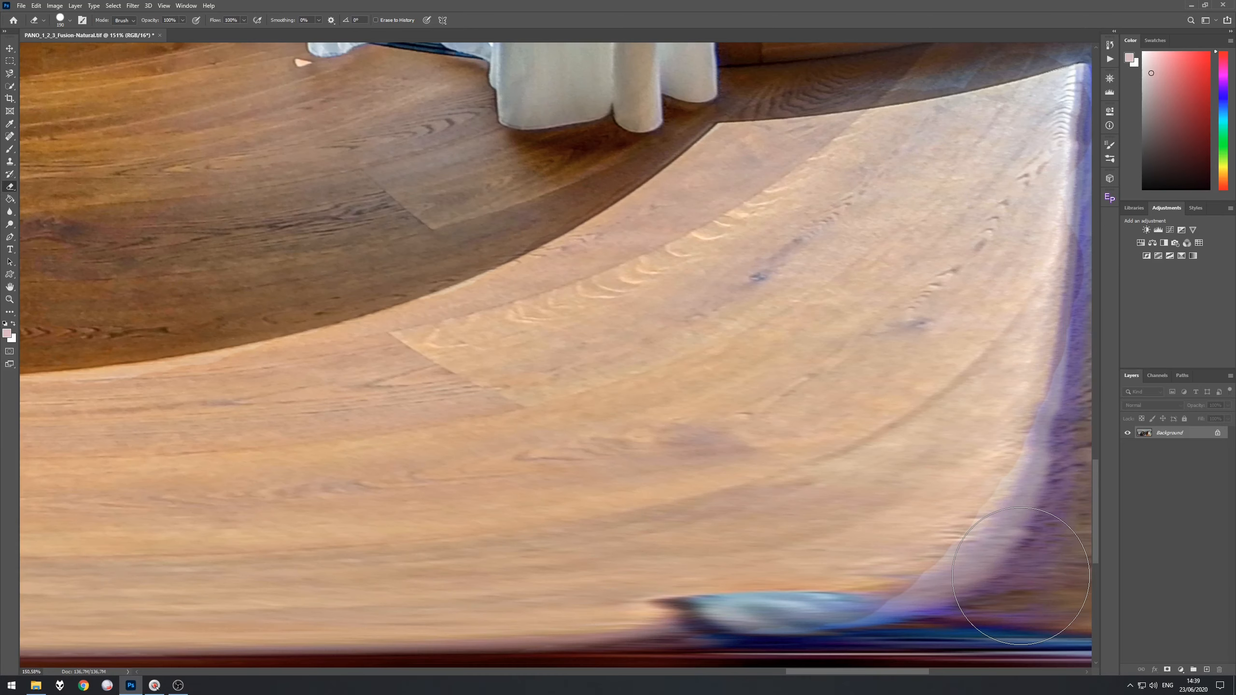
key(space)
drag(1007, 514, 643, 631)
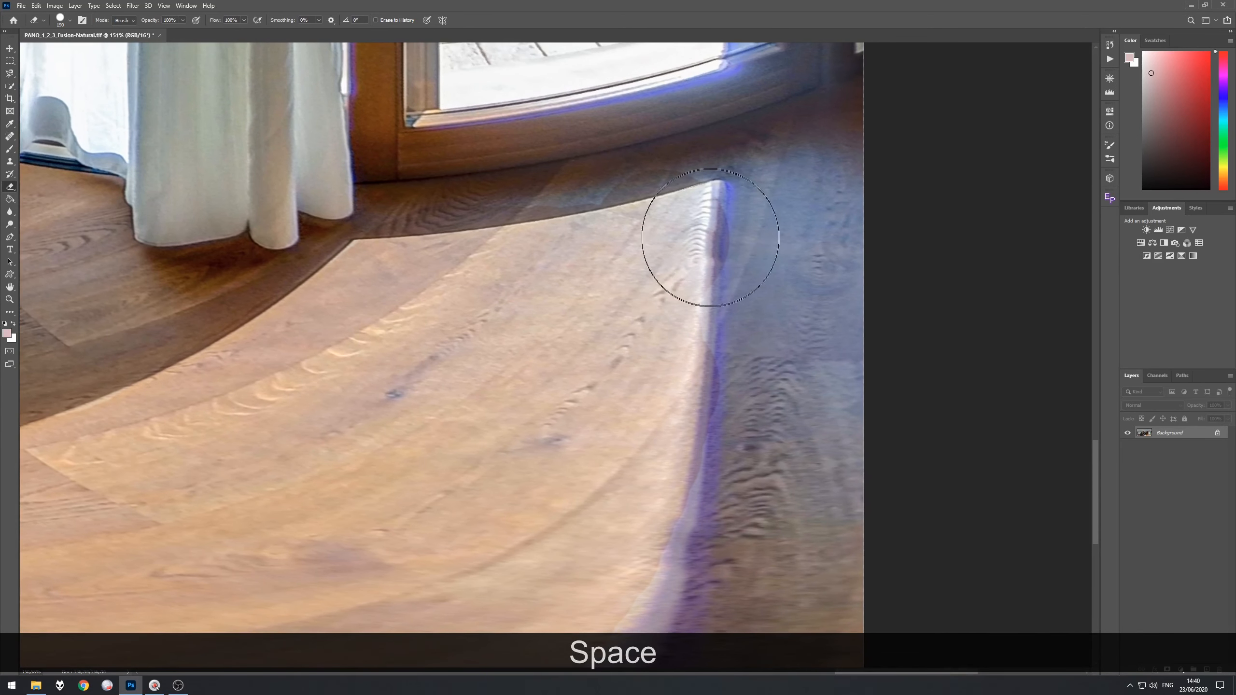
key(space)
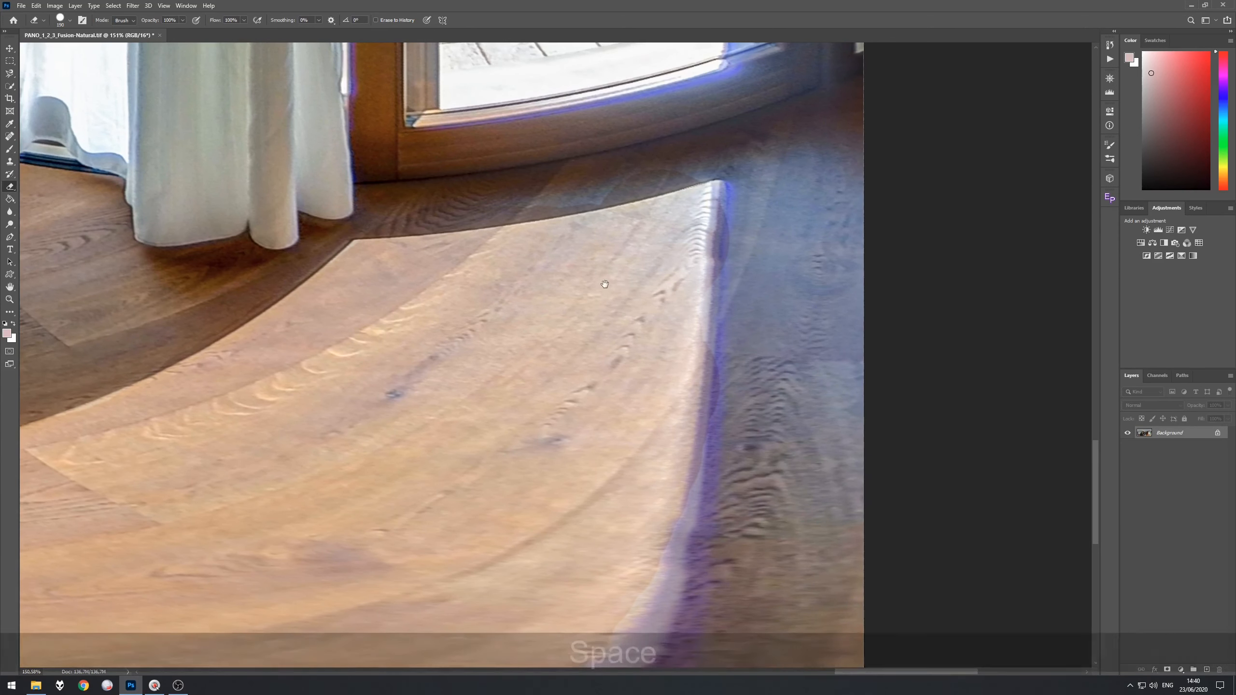
drag(605, 284, 613, 548)
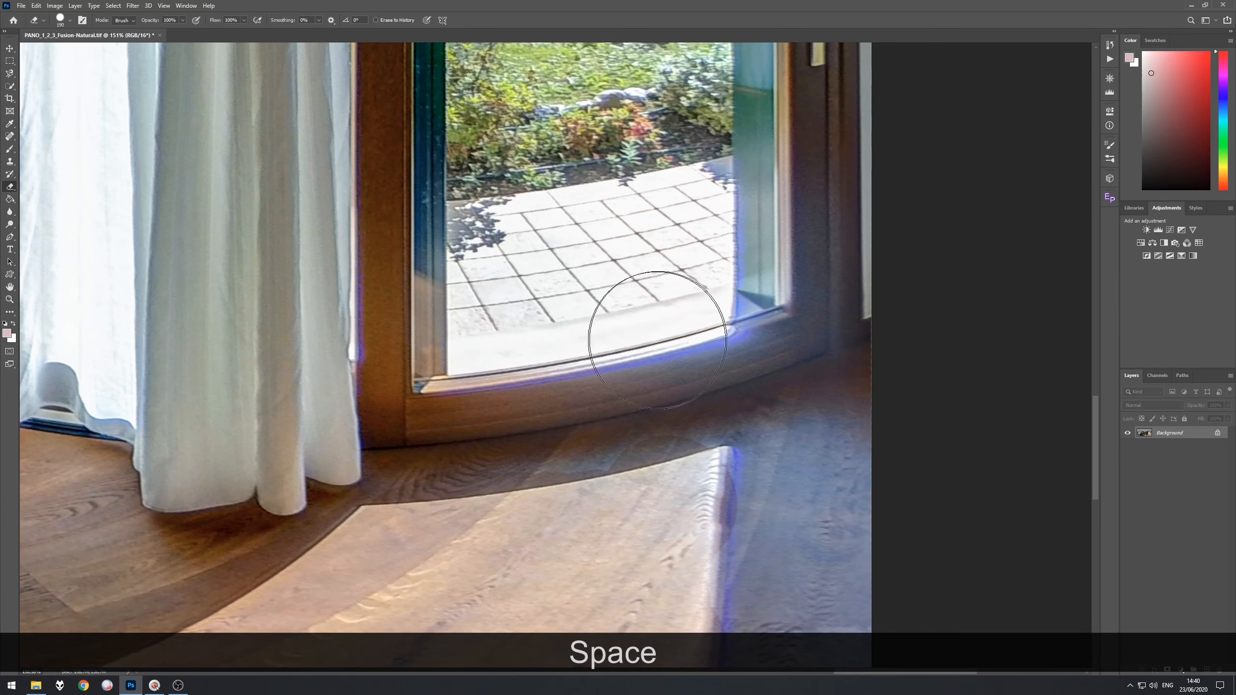
key(space)
drag(653, 201, 565, 345)
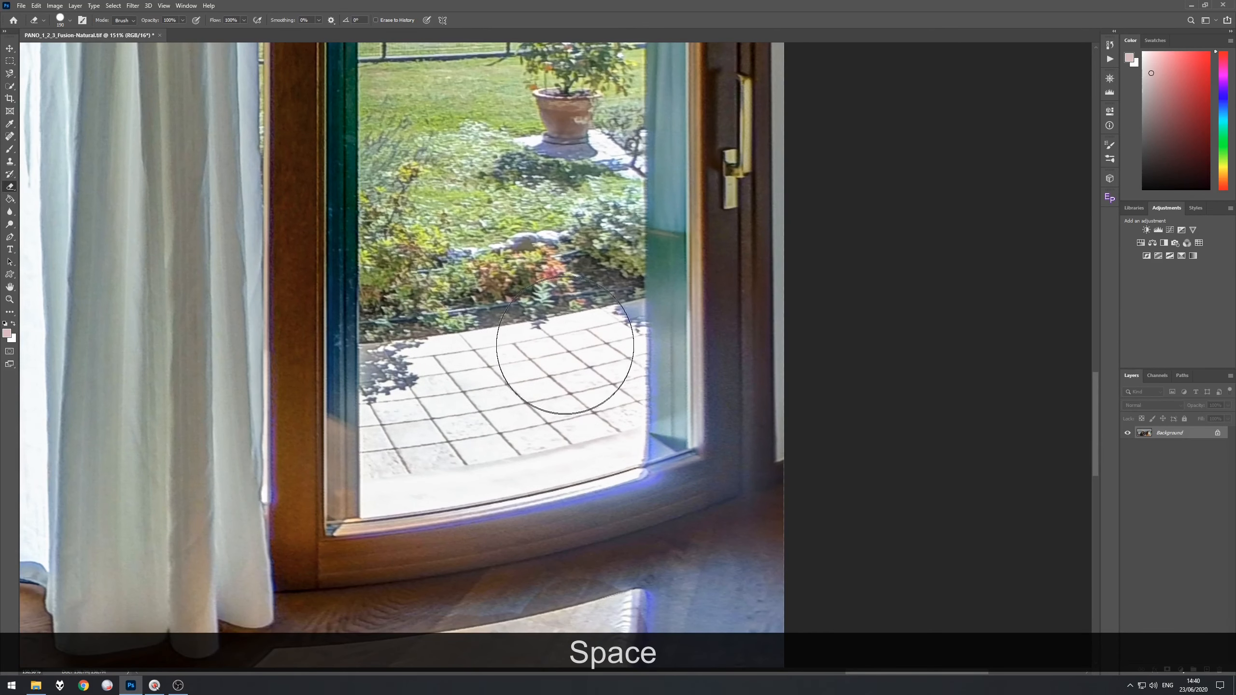
scroll(565, 346, down, 4)
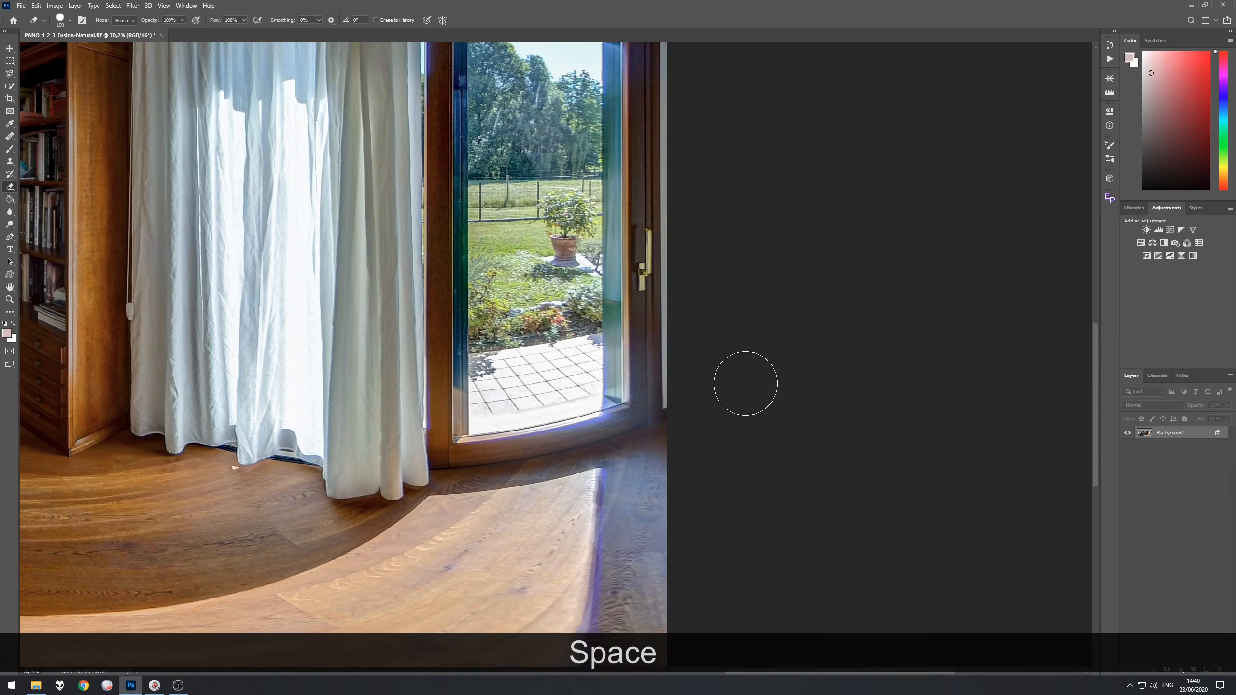
scroll(747, 403, down, 2)
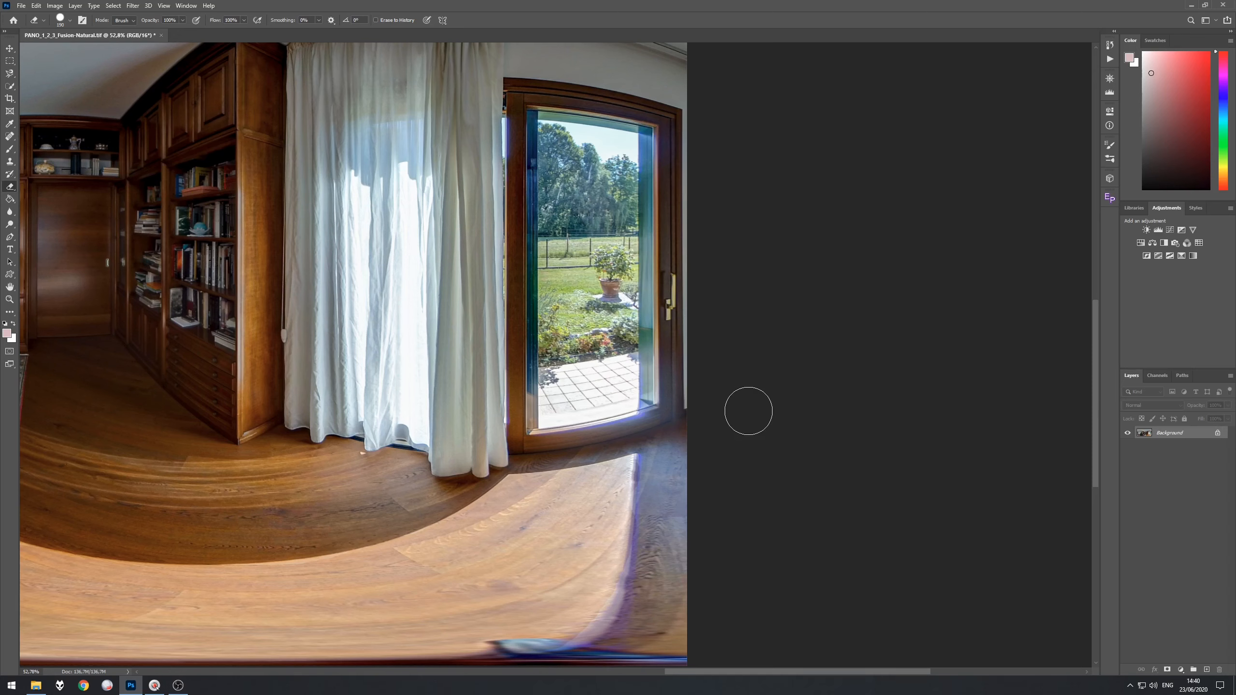
Duplicate the flattened background and start a Hue/Saturation adjustment on the copy with on-image targeting
key(ctrl+j)
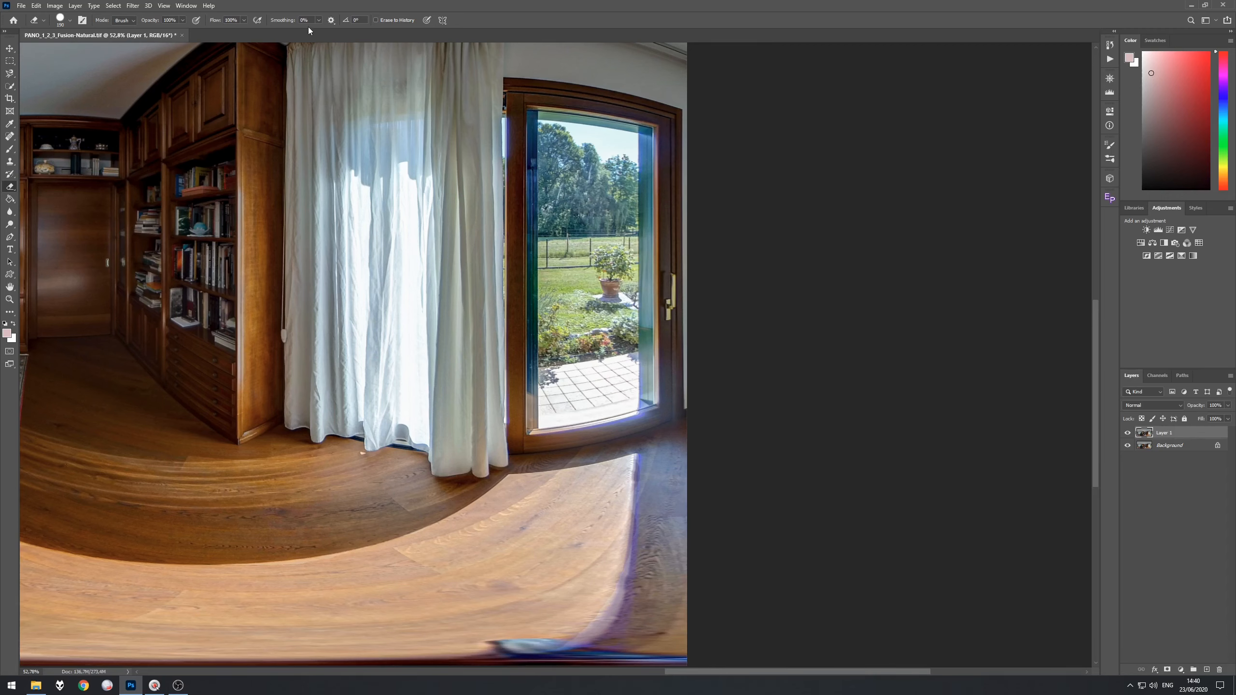
click(55, 5)
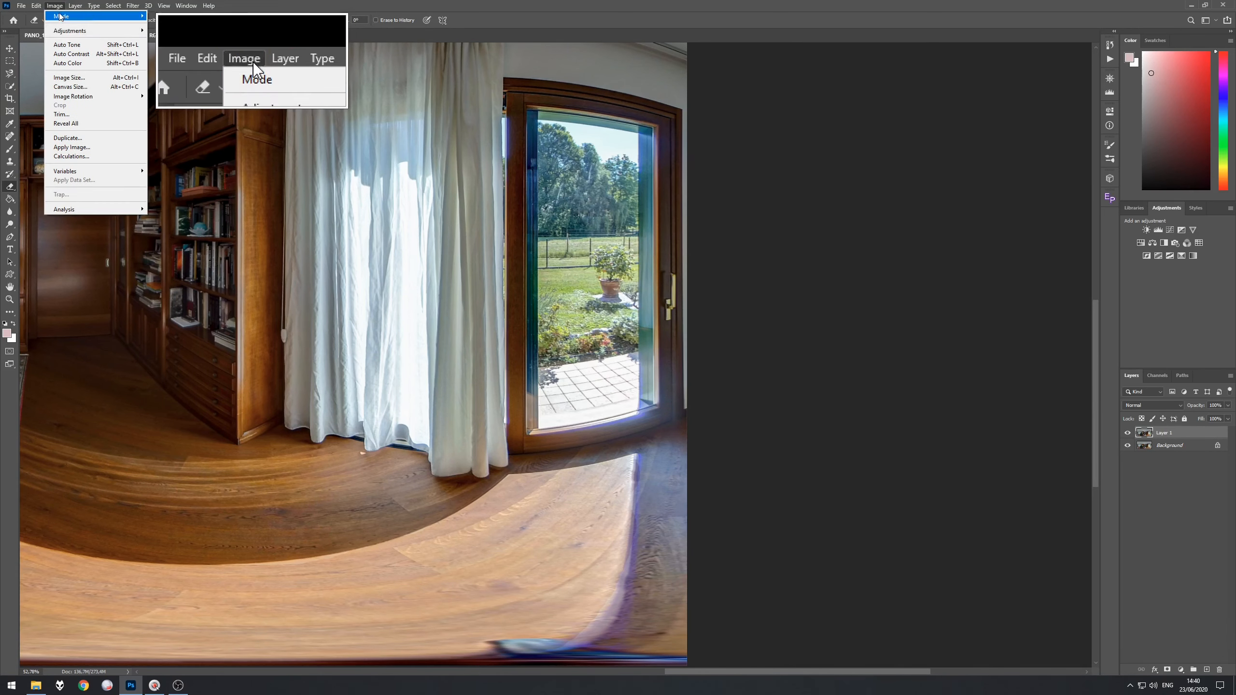
mouse_move(98, 30)
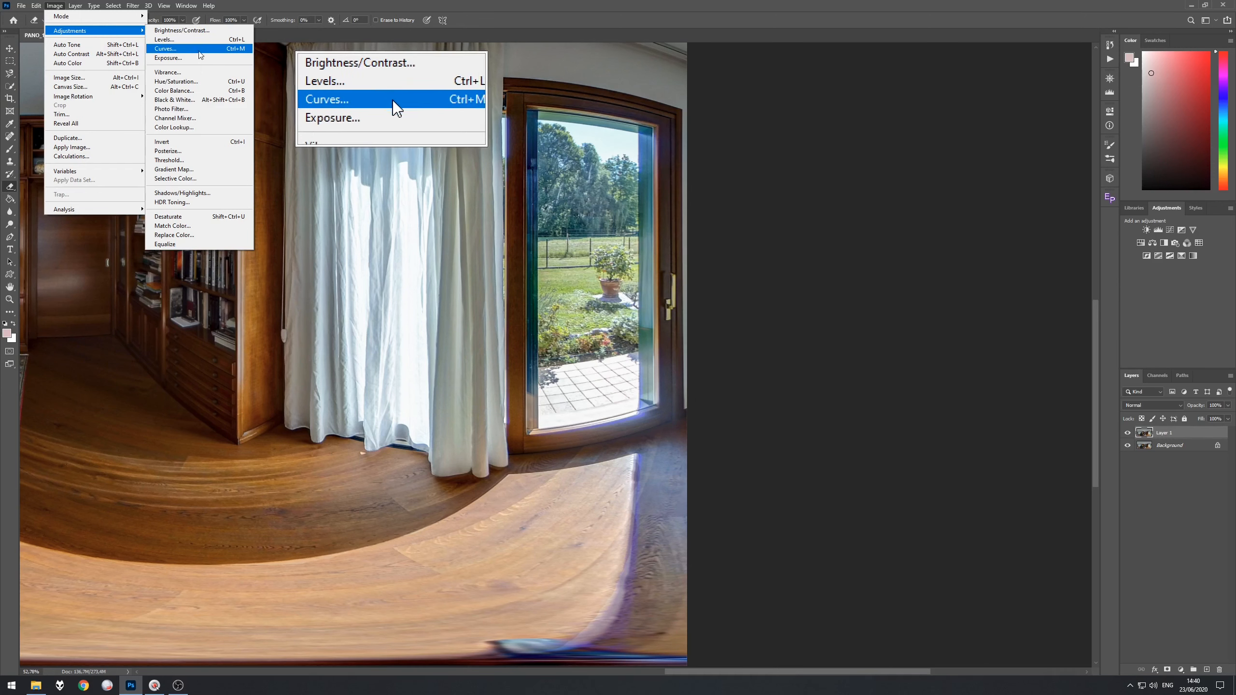
click(202, 81)
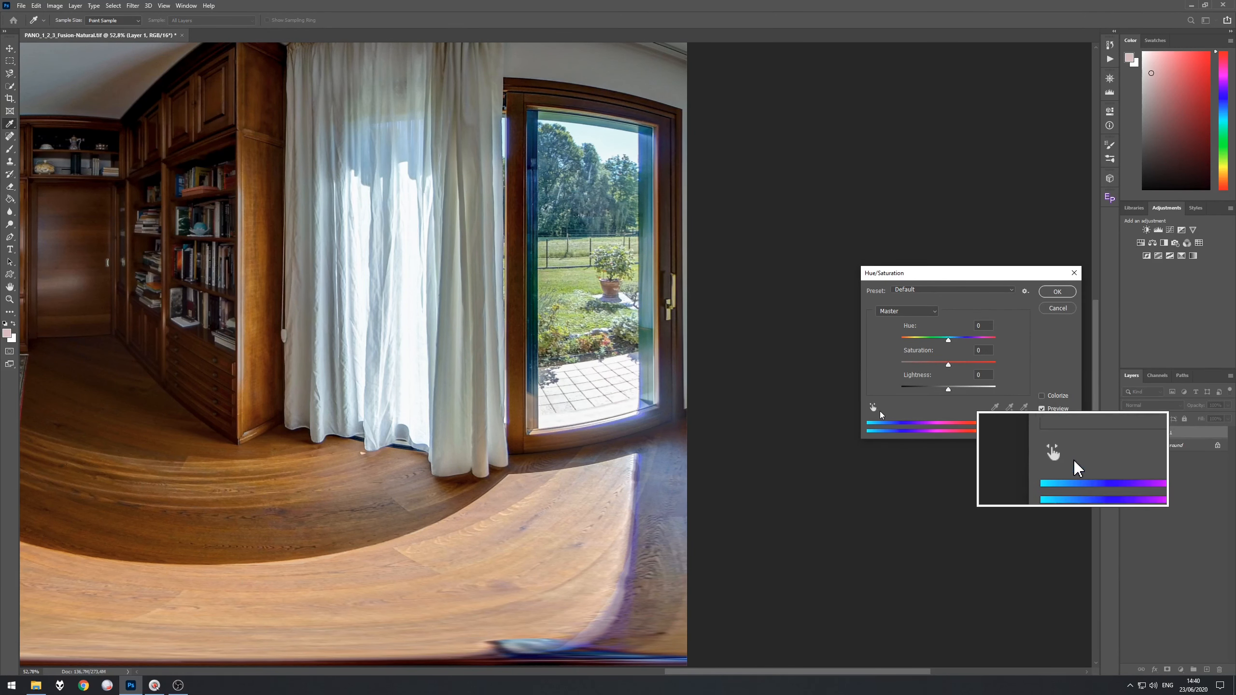
click(874, 410)
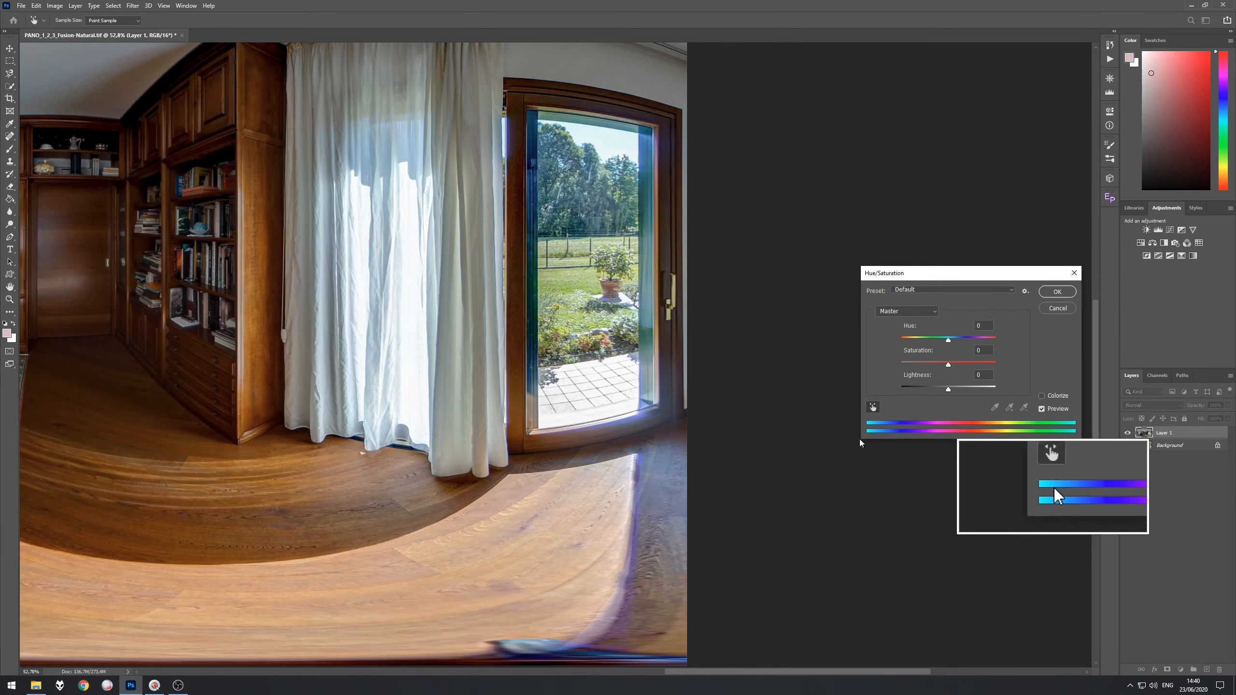
Sample the fringe on the lower door frame and set the Blues saturation to -41 and lightness to -56
scroll(689, 516, up, 5)
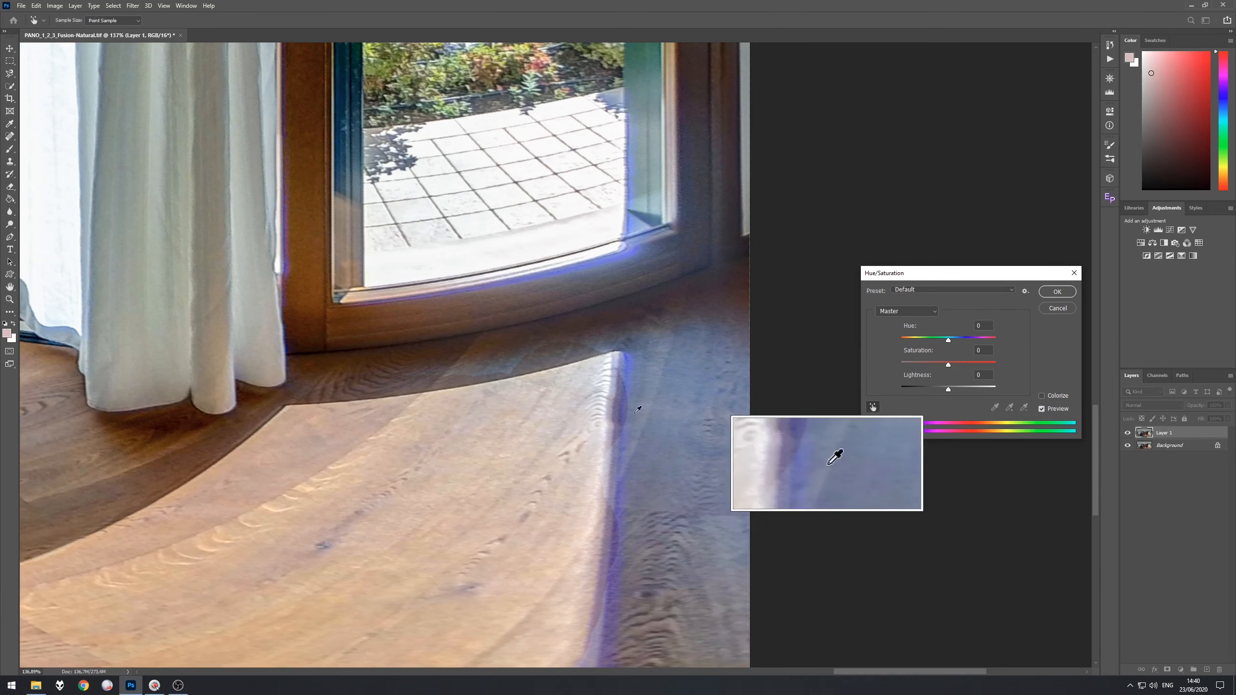
click(596, 260)
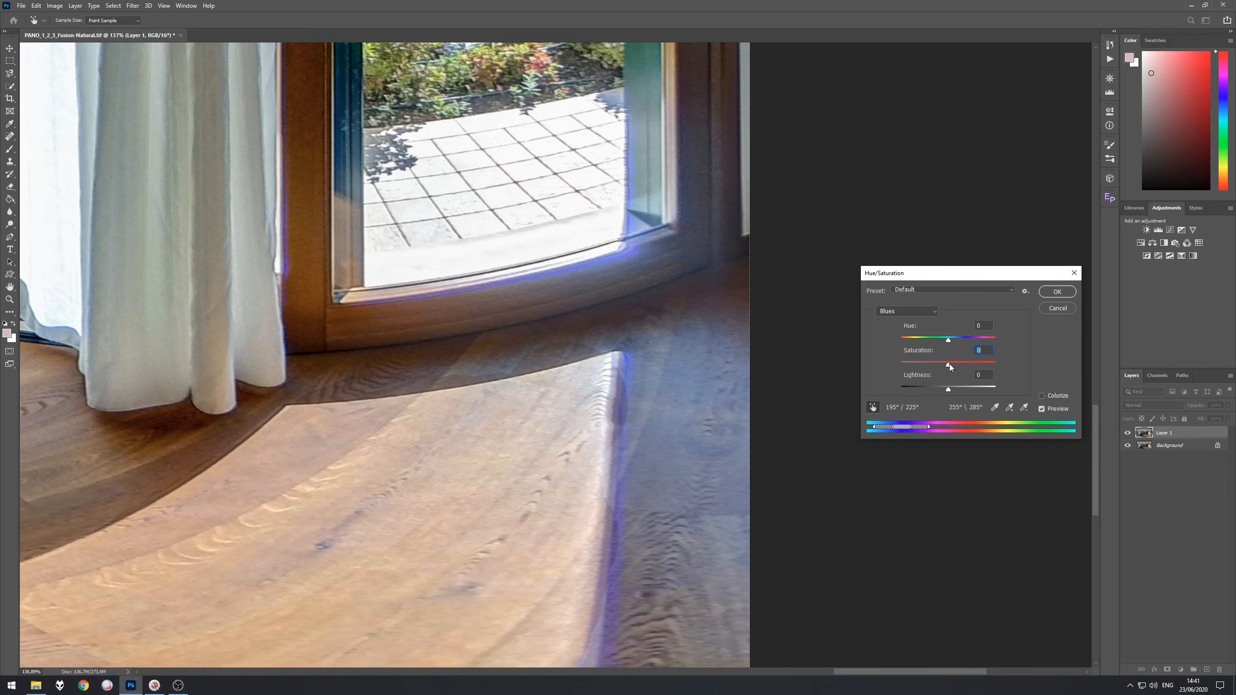
drag(949, 364, 936, 368)
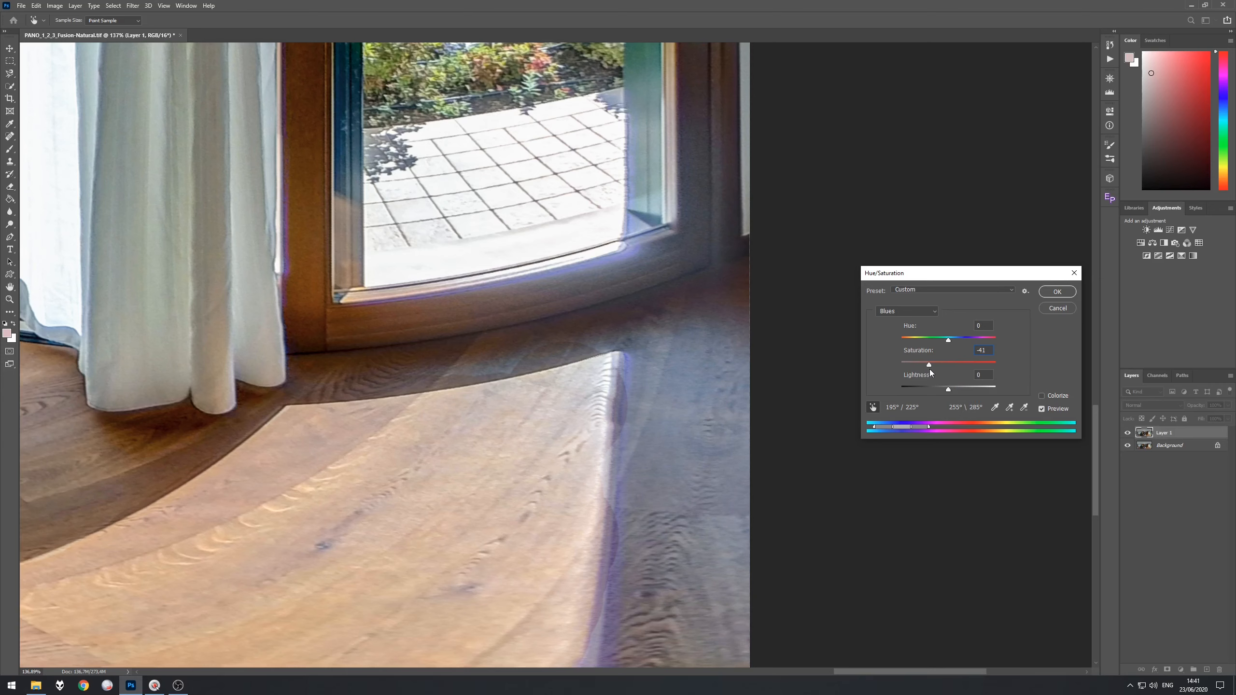
drag(929, 369, 928, 369)
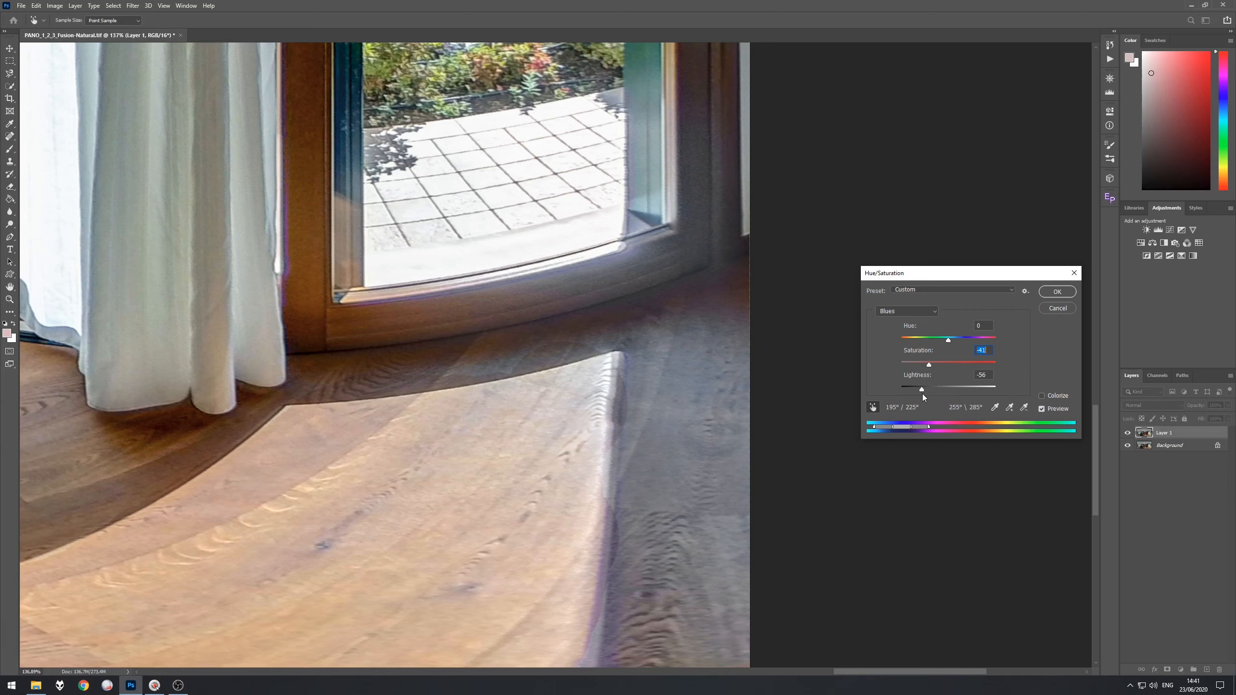
Switch the Hue/Saturation range to Magentas and set its saturation to -56 and lightness to -34
key(Tab)
key(Up)
key(Up)
key(Up)
key(Up)
key(Up)
key(alt+8)
drag(947, 369, 936, 369)
drag(940, 391, 933, 387)
Weaken the Magentas desaturation while checking the fringe beside the curtain, and apply the Hue/Saturation adjustment
key(super+plus)
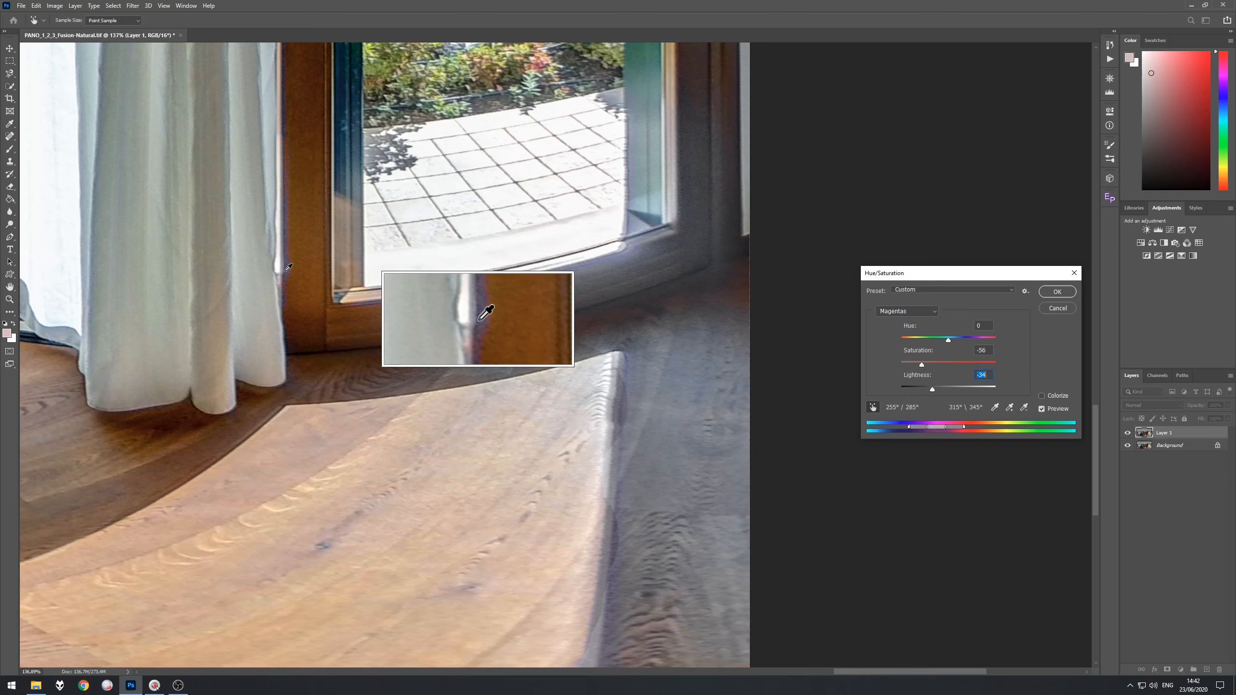
key(super+Escape)
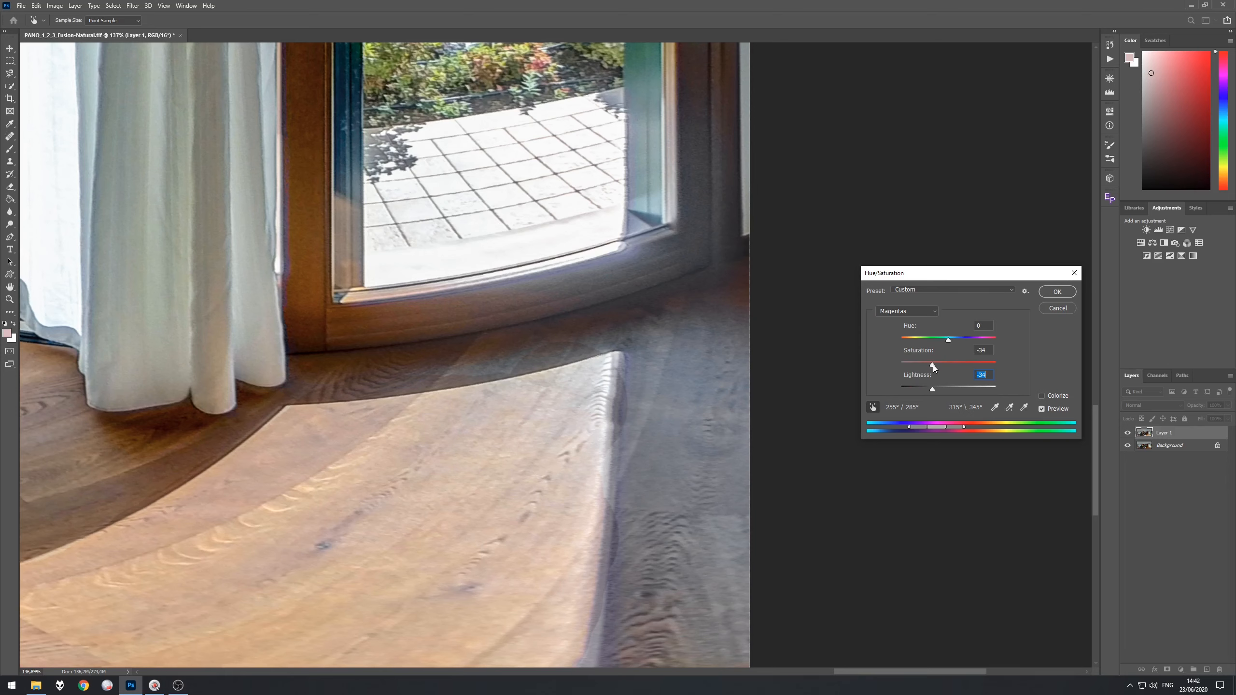
mouse_move(933, 365)
mouse_down()
mouse_move(932, 392)
mouse_move(942, 390)
mouse_move(915, 390)
mouse_move(934, 387)
mouse_move(917, 382)
mouse_move(937, 379)
mouse_move(930, 369)
mouse_up()
click(1069, 292)
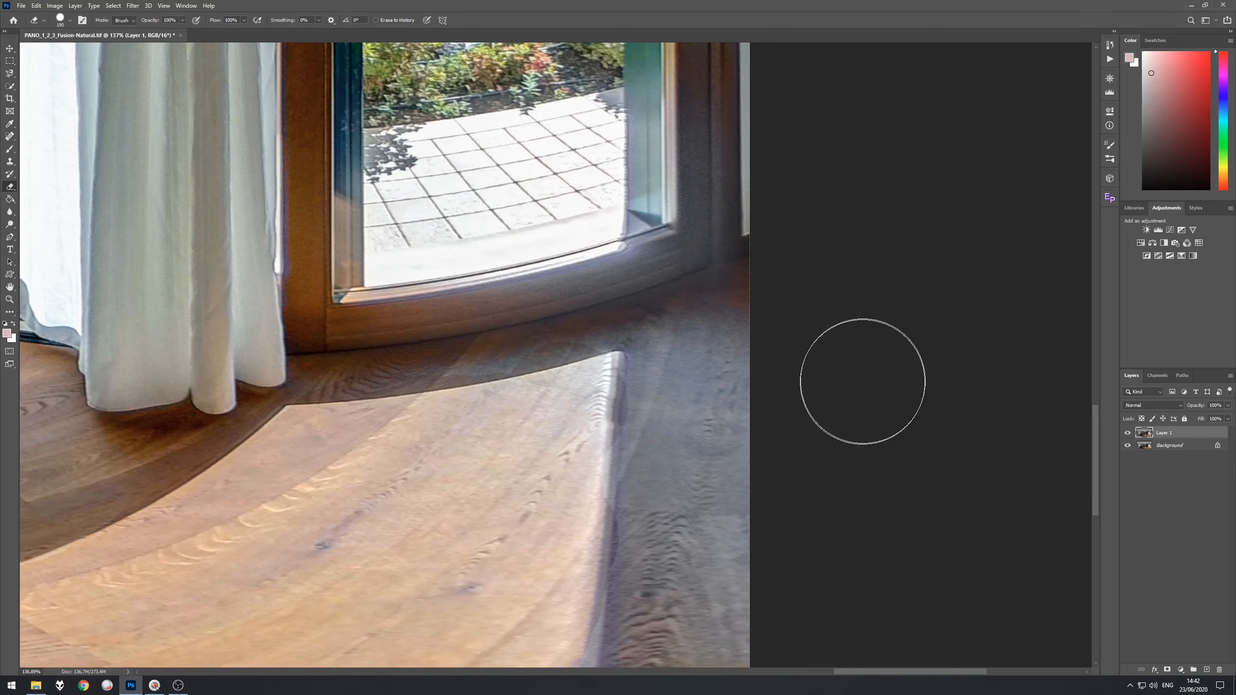
Check the colour change on the floor and carpet, and add a white layer mask to the adjusted copy
scroll(792, 455, down, 6)
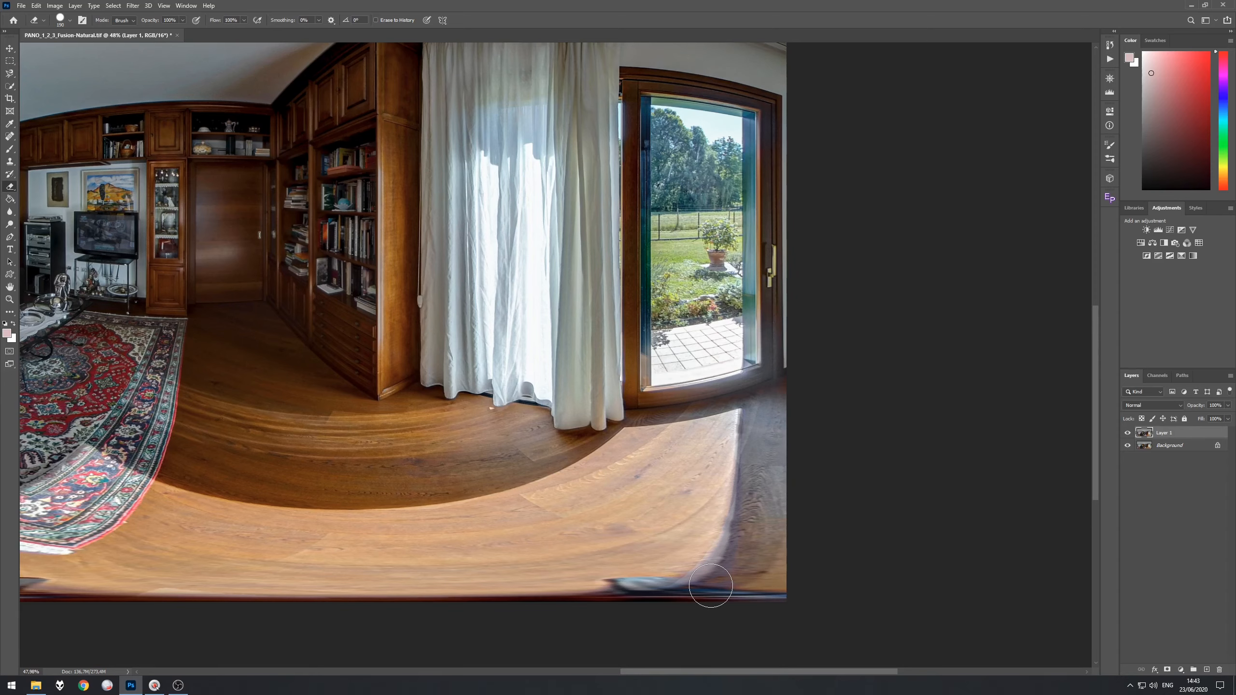
scroll(192, 536, up, 7)
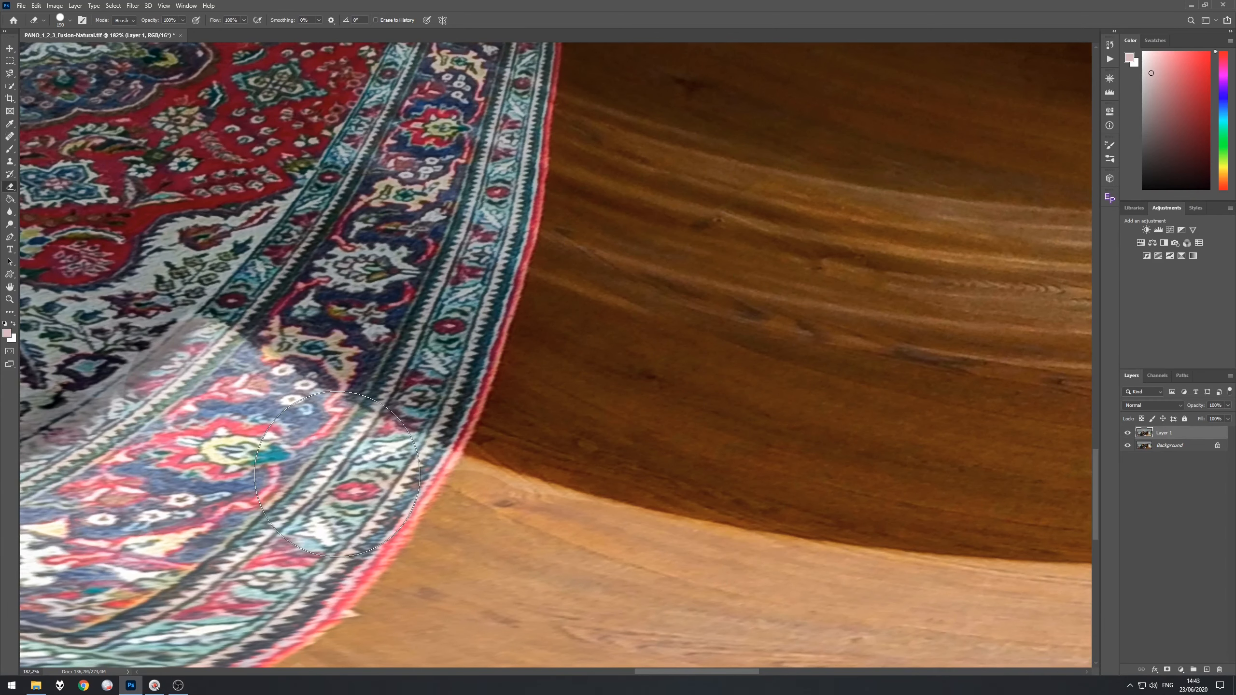
scroll(341, 472, down, 8)
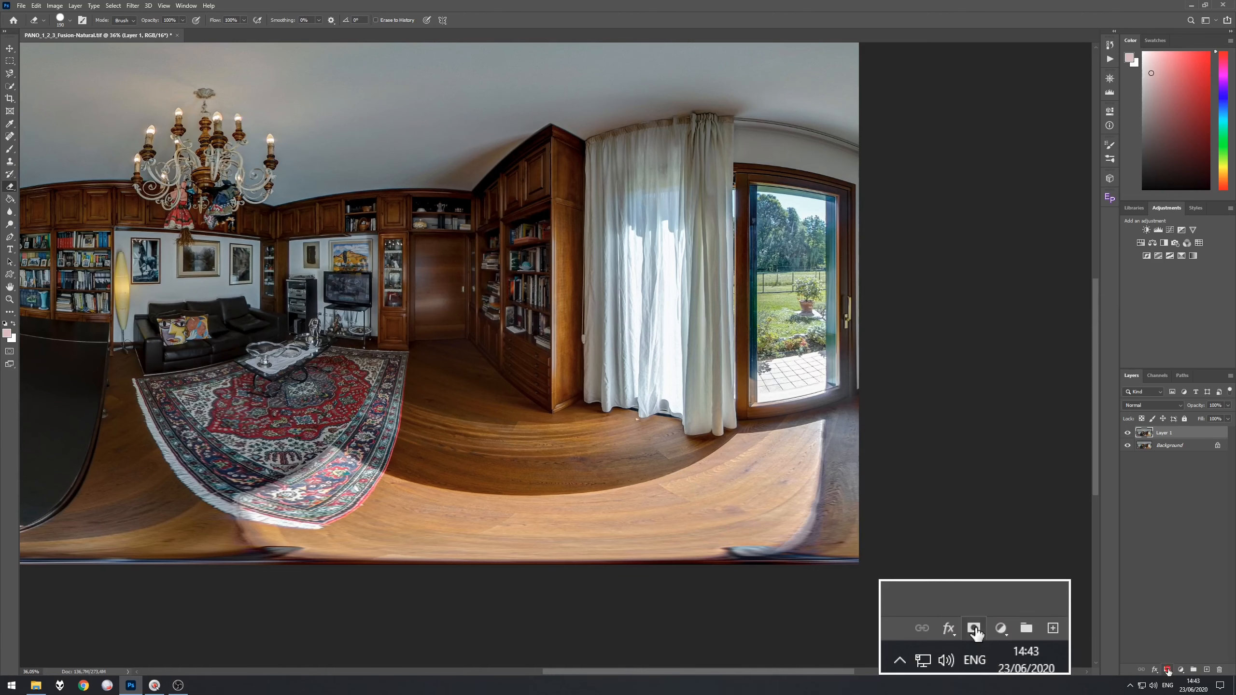
click(1167, 670)
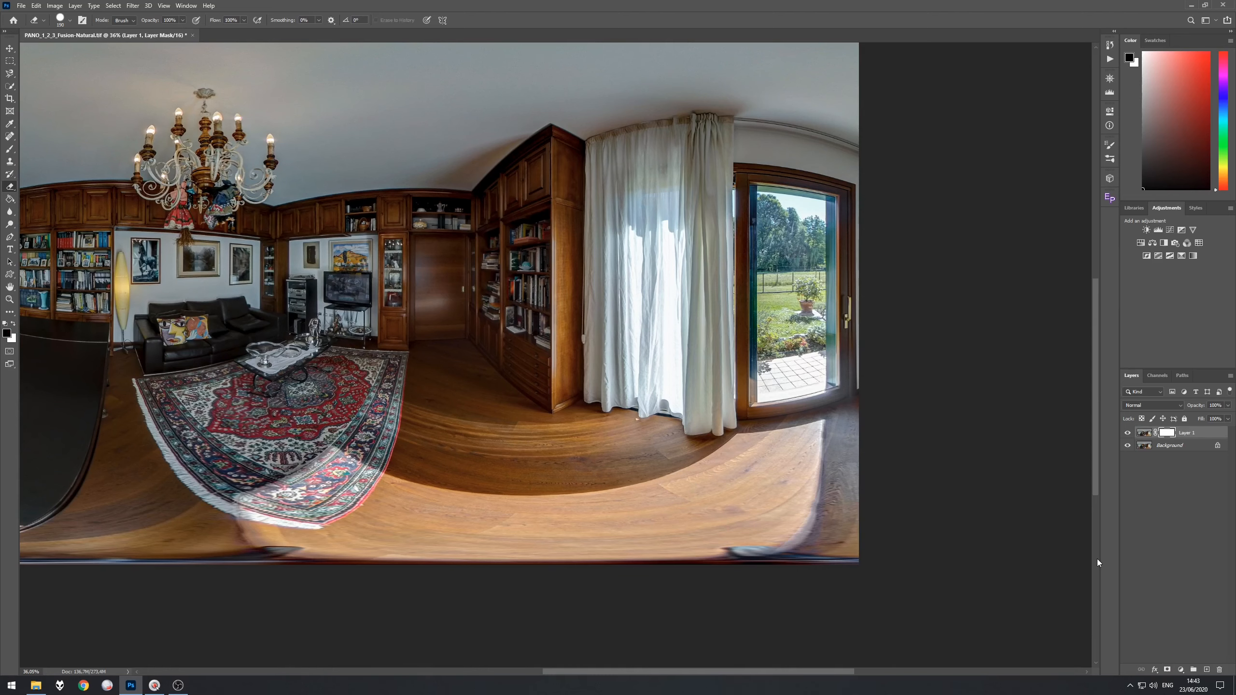
Invert the layer mask to black, shrink the eraser, and reveal the desaturated copy along the fringed edge of the sunlit floor patch
key(ctrl+i)
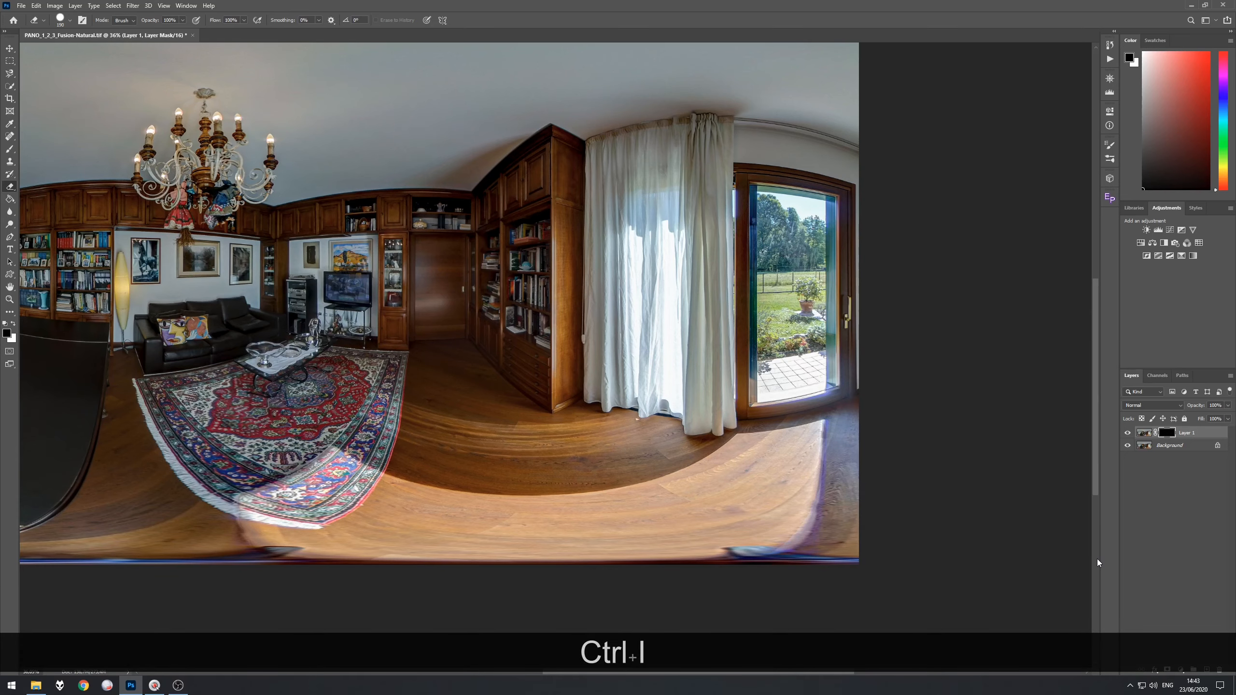
scroll(841, 511, up, 5)
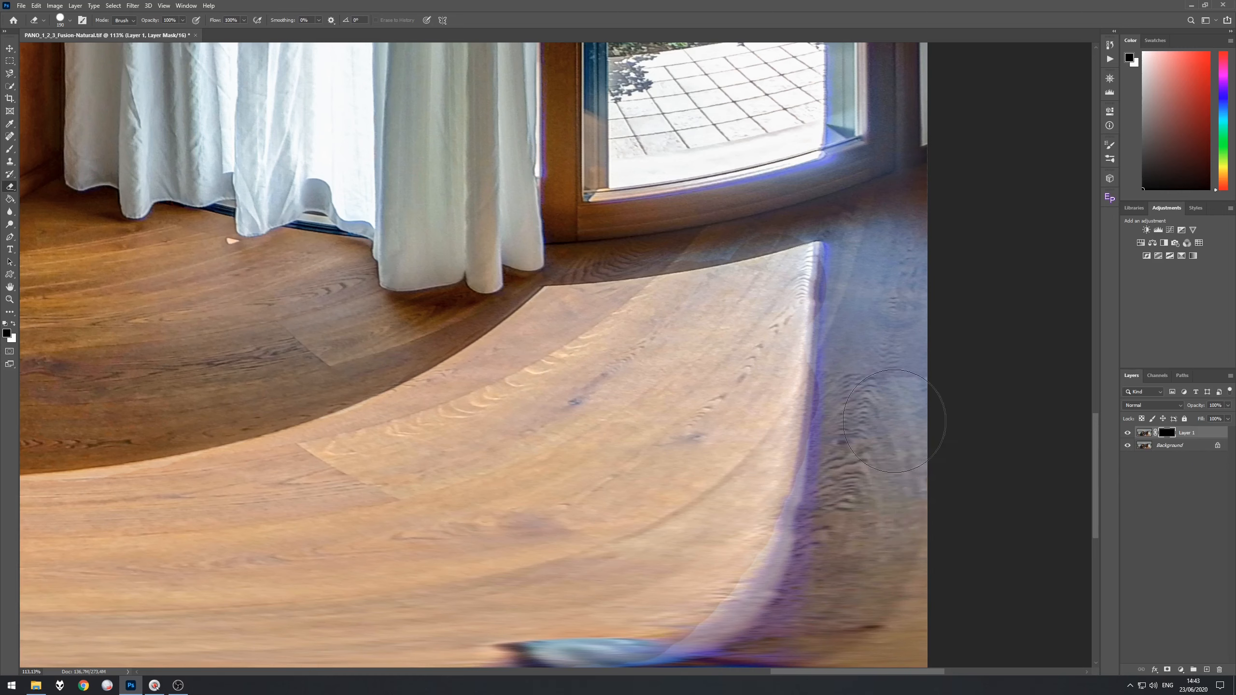
key(e)
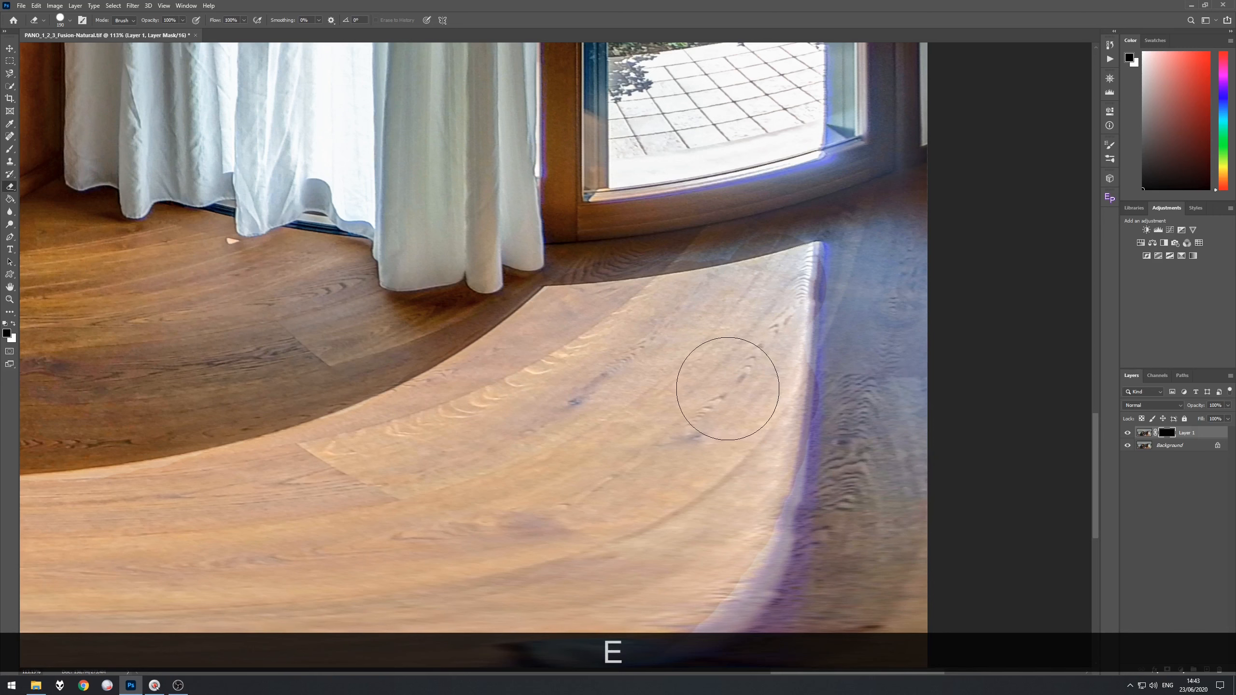
right_click(729, 388)
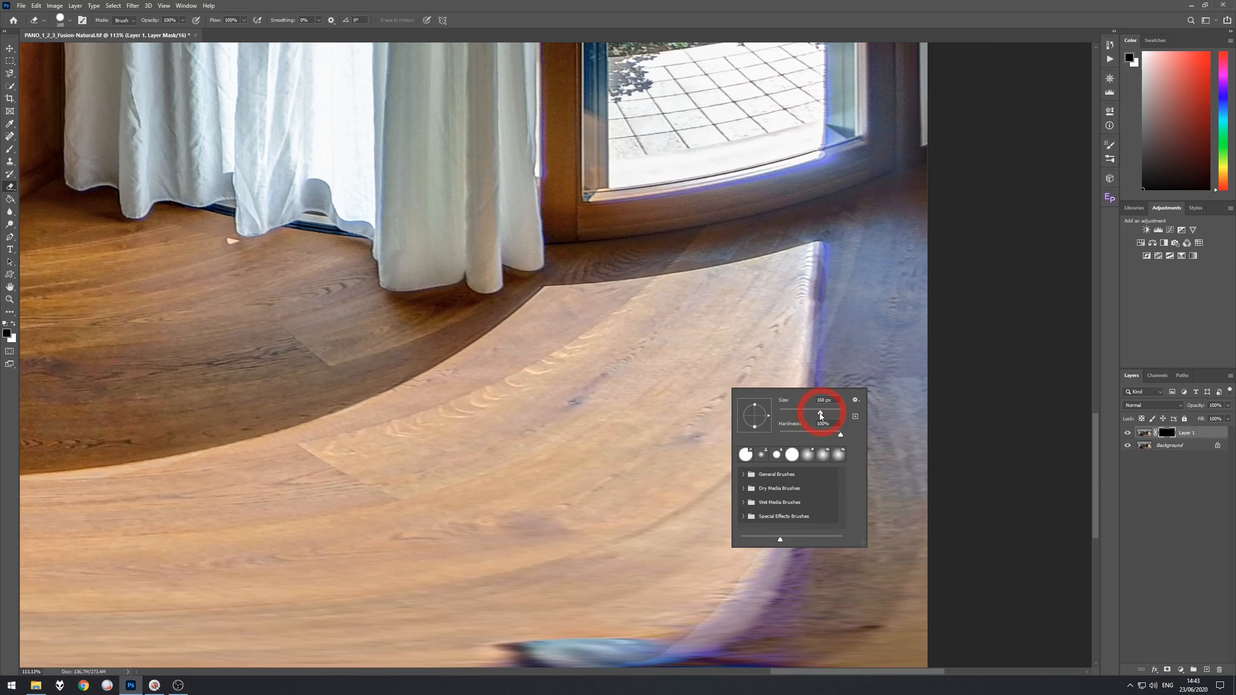
drag(791, 416, 792, 415)
drag(823, 253, 793, 559)
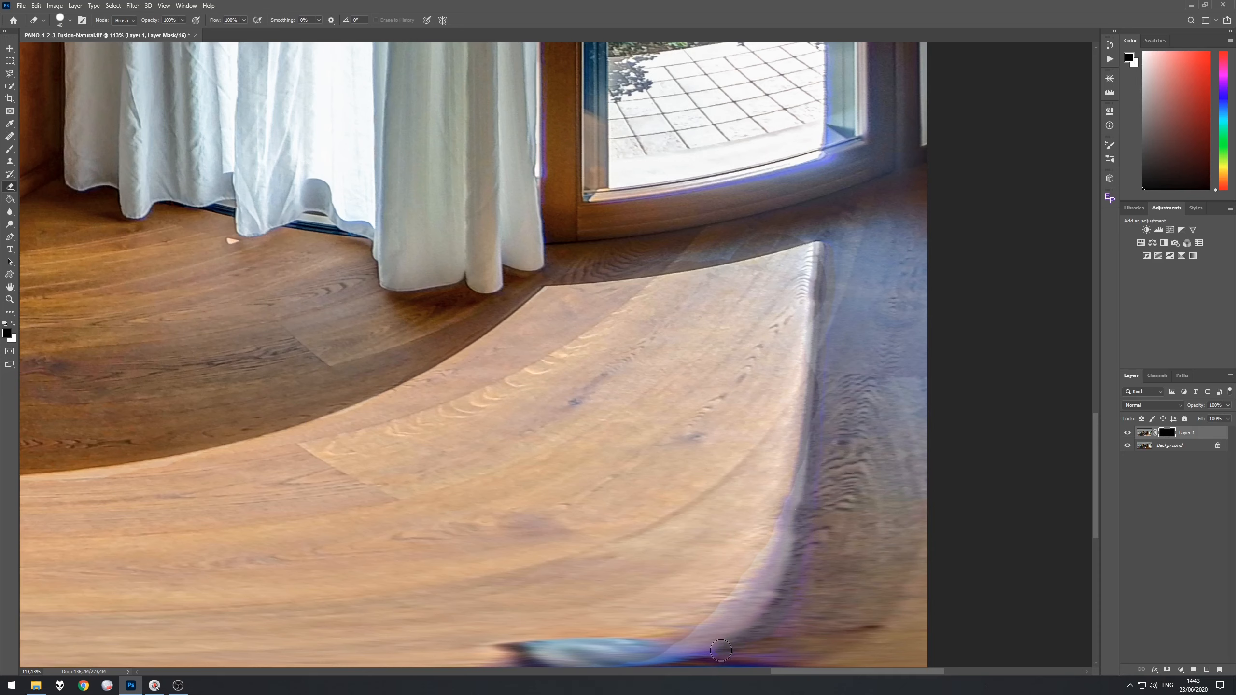
drag(720, 650, 693, 655)
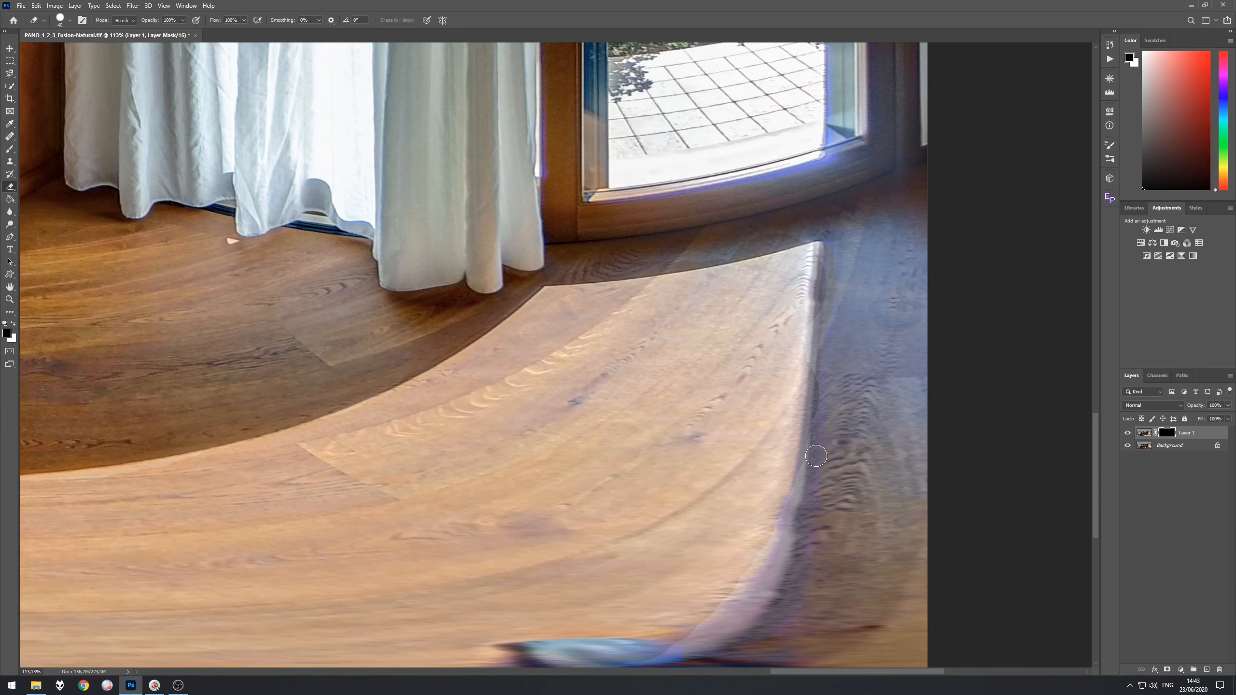
Reduce the eraser to 23 px and reveal the correction along the fringe on the lower door frame and its right corner
key(space)
drag(719, 224, 651, 491)
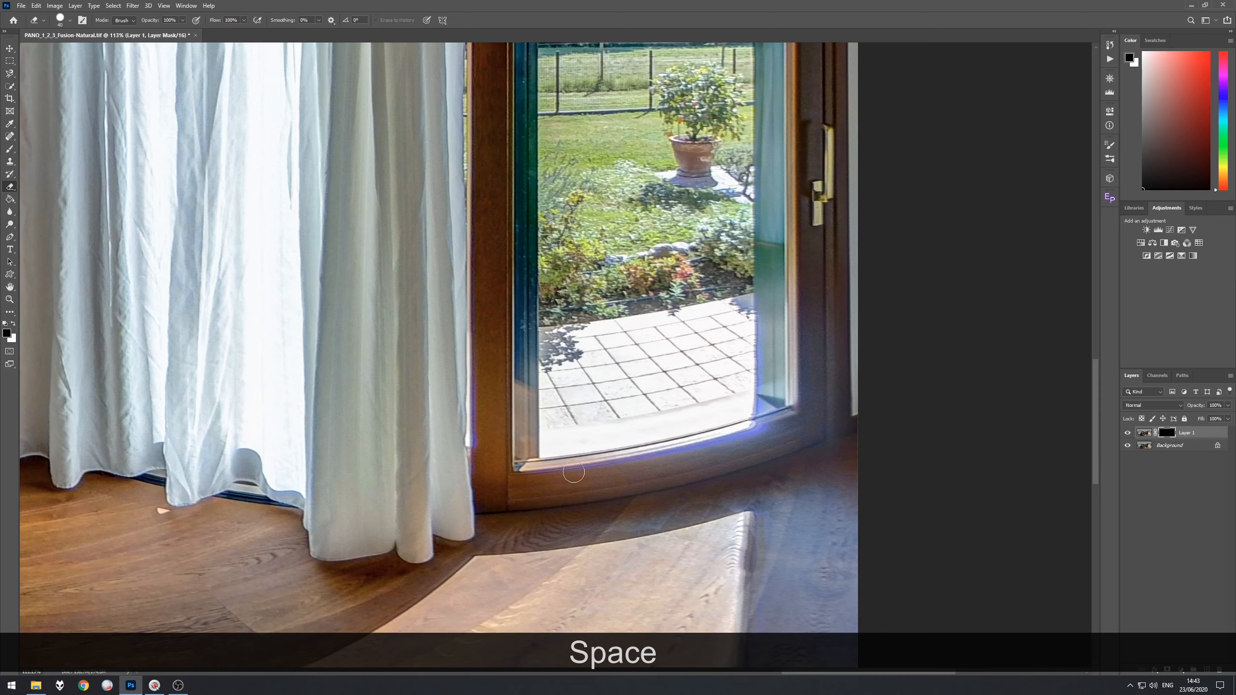
right_click(727, 471)
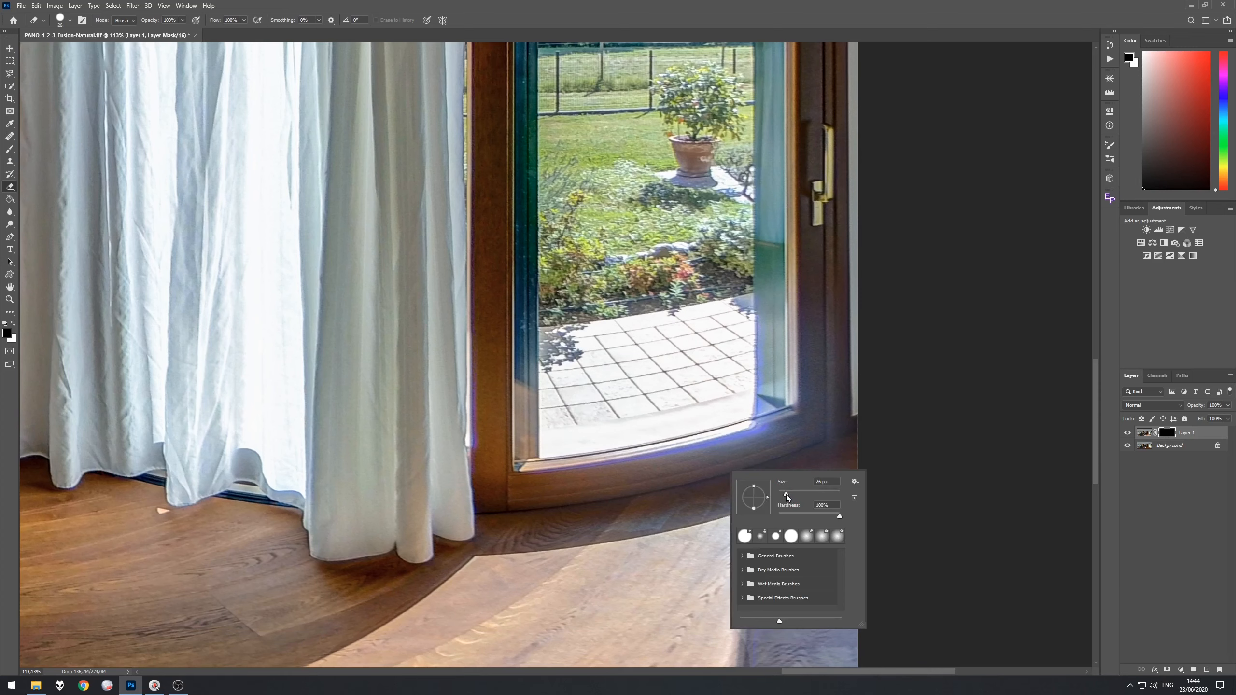
drag(786, 494, 784, 495)
click(749, 430)
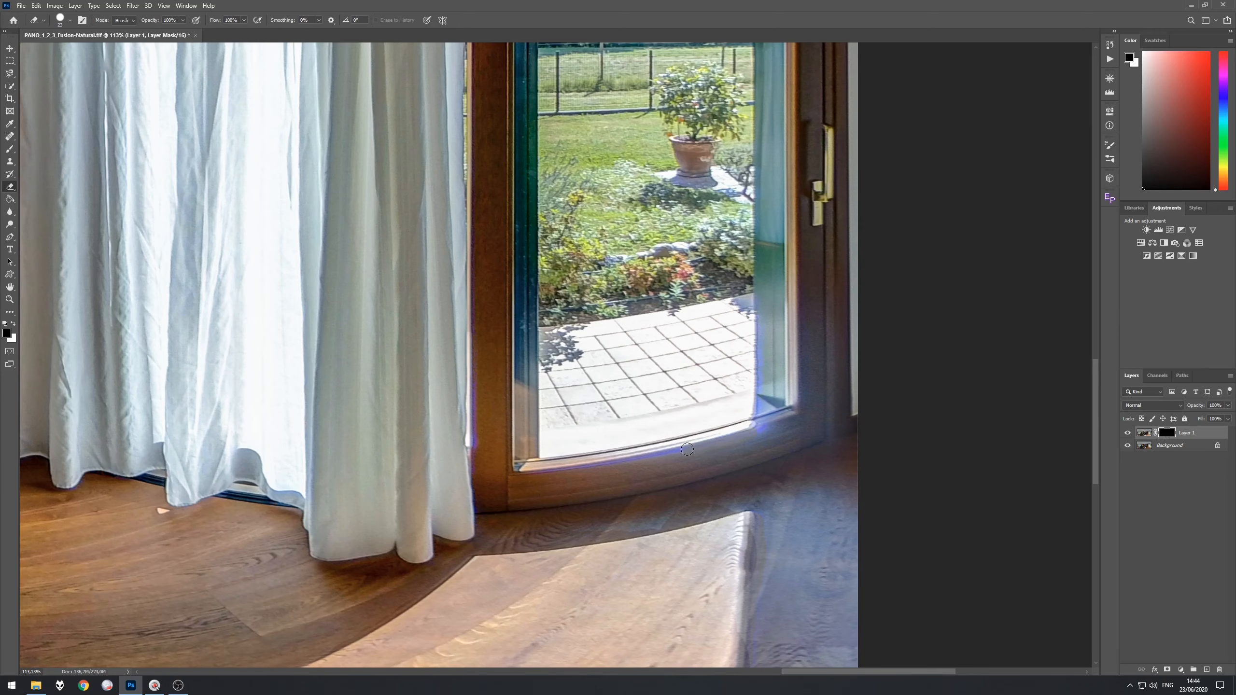
scroll(652, 456, up, 5)
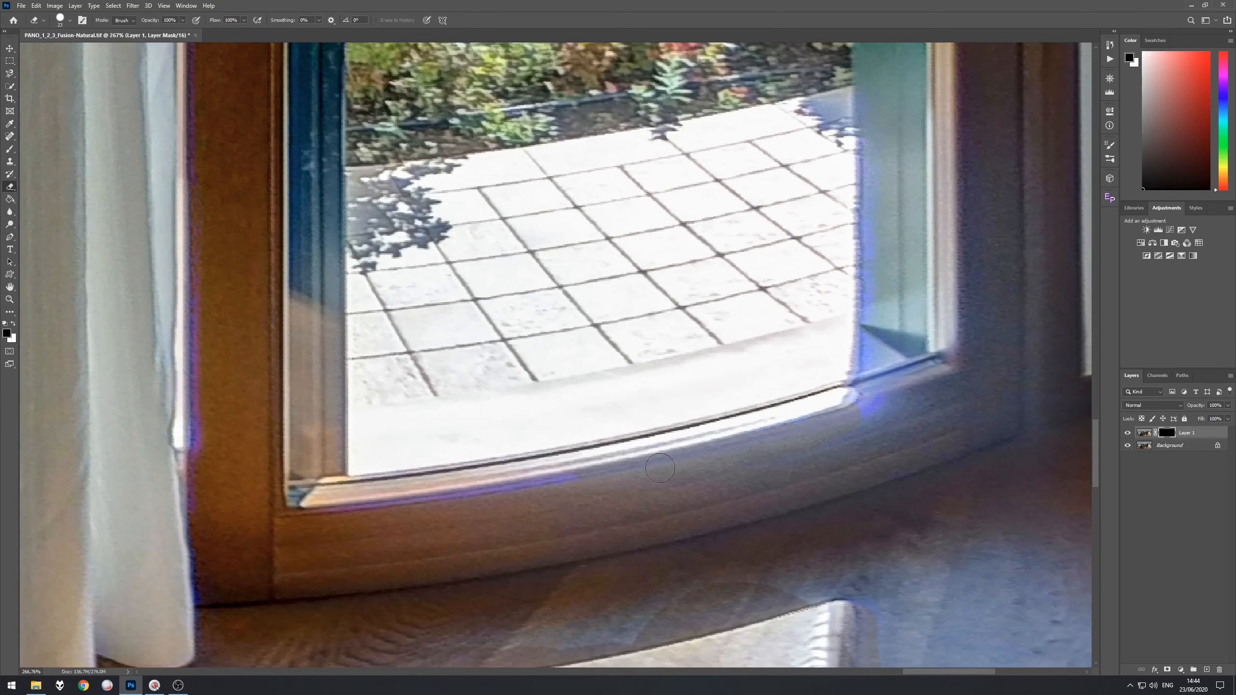
drag(573, 475, 324, 513)
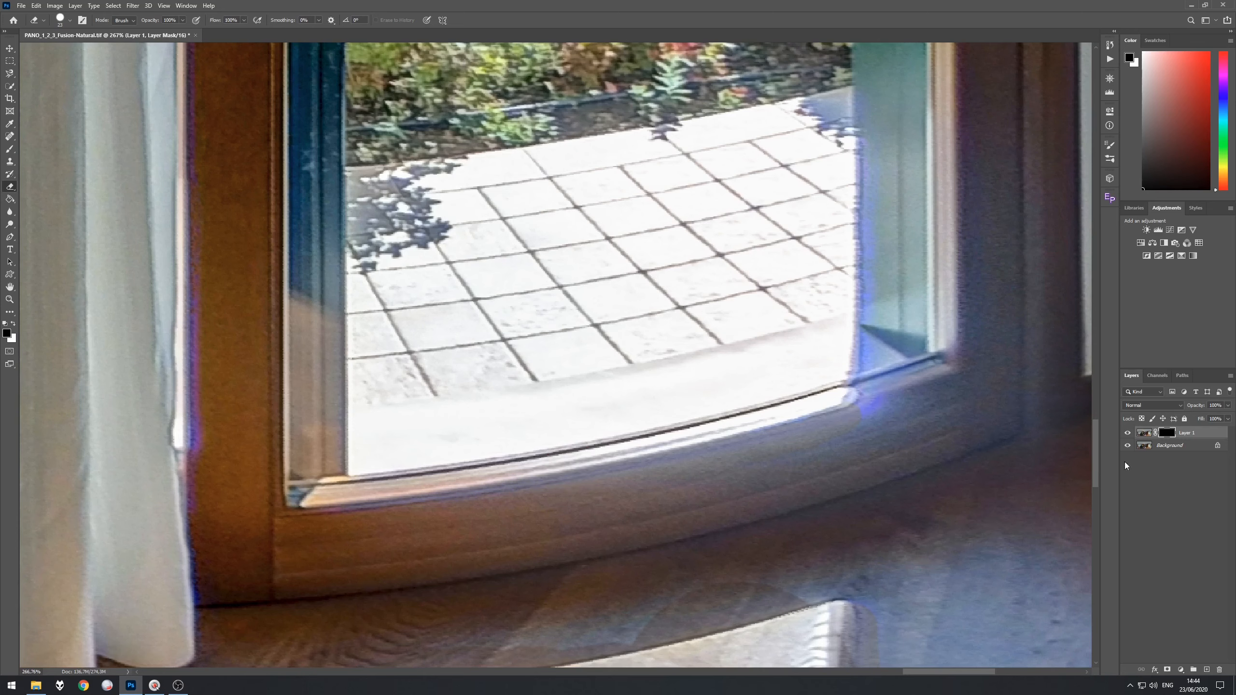
mouse_move(847, 417)
mouse_down()
mouse_move(869, 409)
mouse_move(872, 390)
mouse_move(888, 408)
mouse_move(890, 385)
mouse_move(895, 416)
mouse_up()
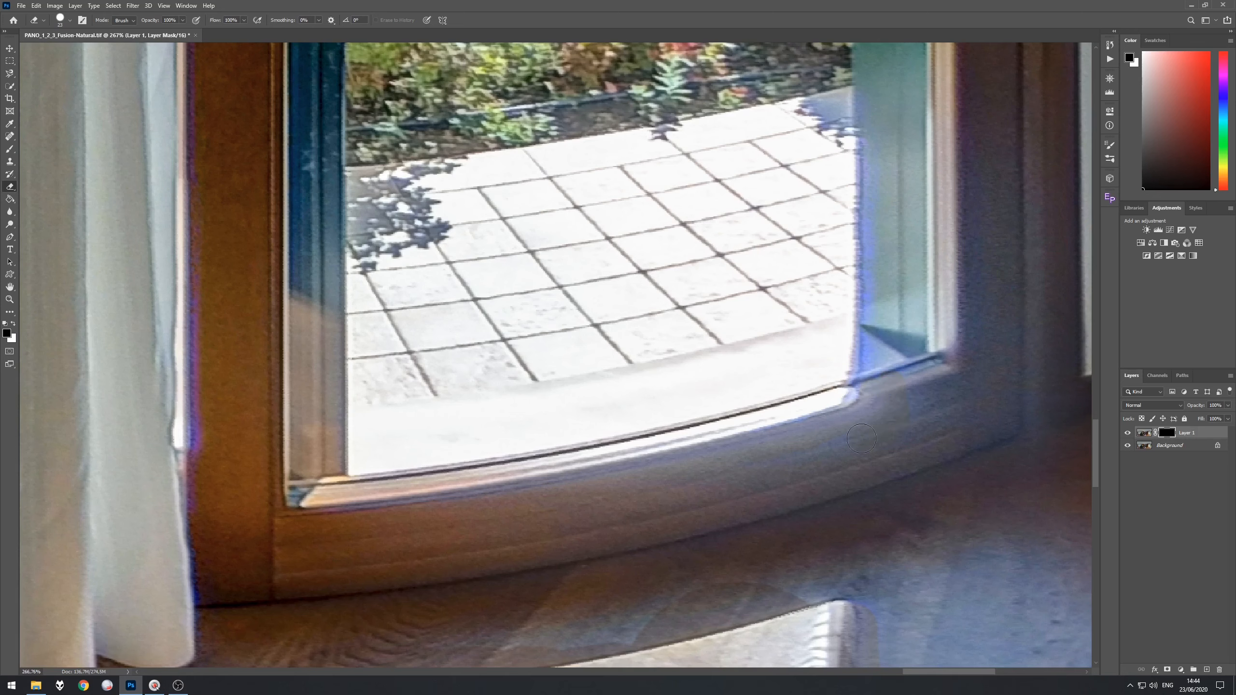
mouse_move(865, 463)
mouse_down()
mouse_move(913, 442)
mouse_move(909, 382)
mouse_move(934, 364)
mouse_up()
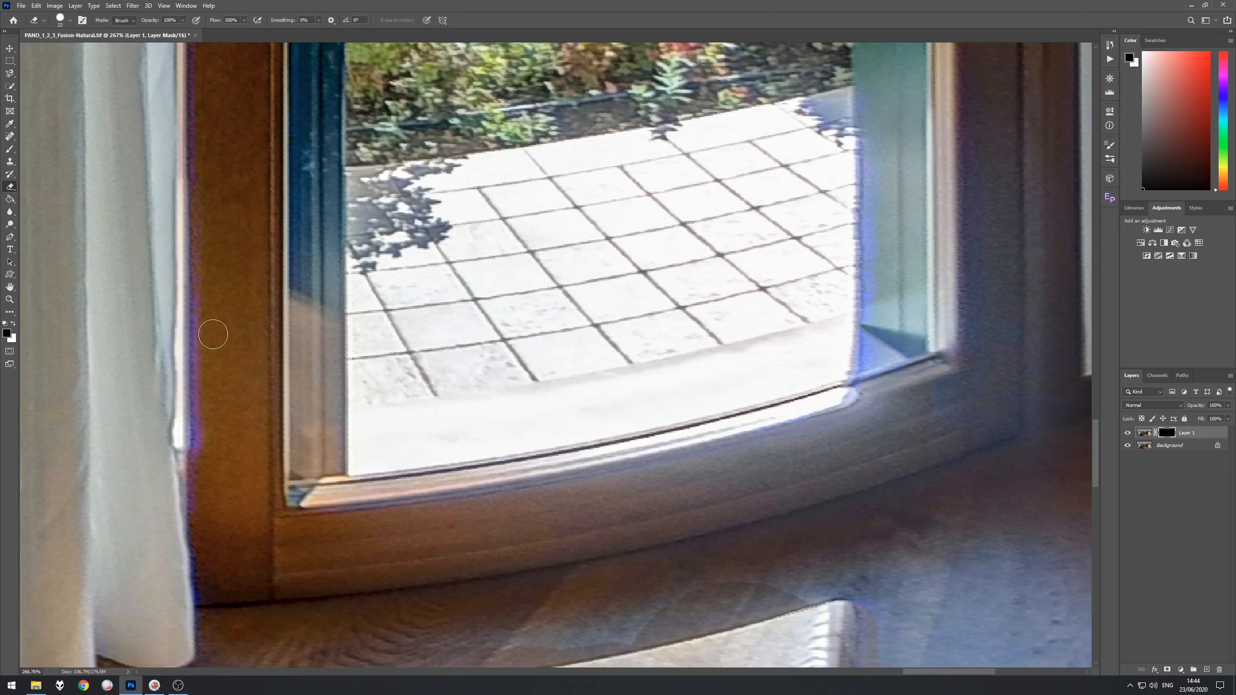
Set the eraser size to 14 px and reveal the correction in a straight stroke along the door frame edge beside the curtain
right_click(216, 284)
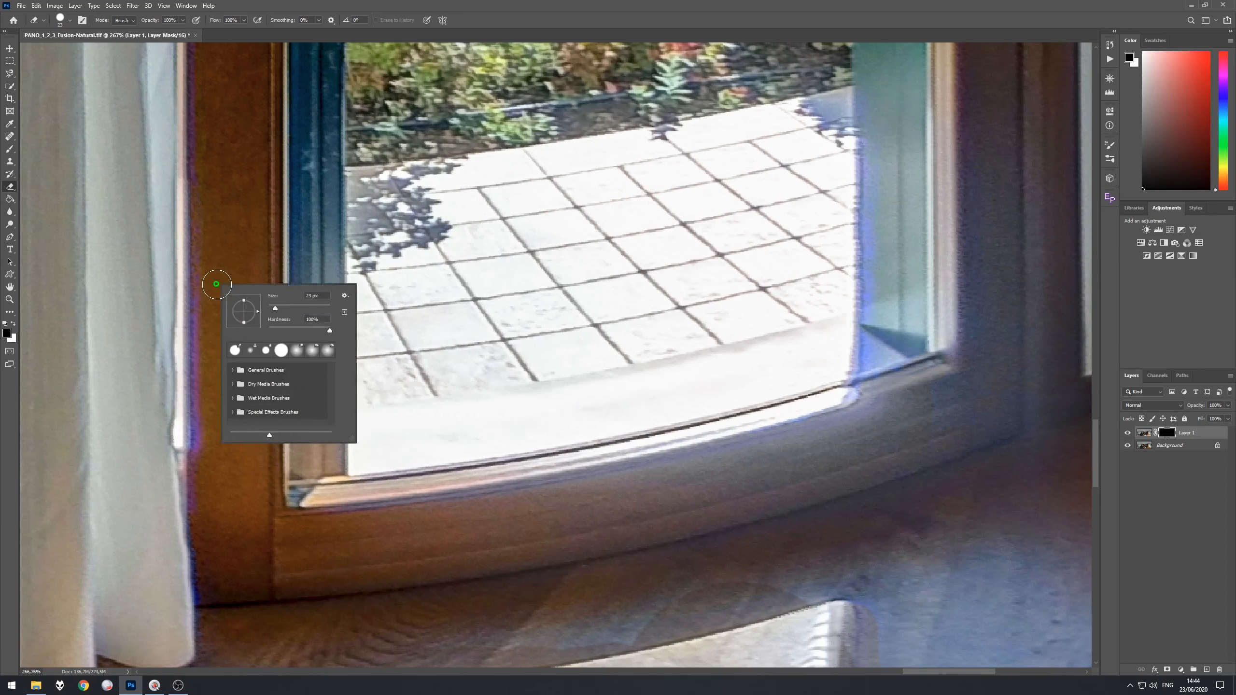
scroll(283, 307, down, 1)
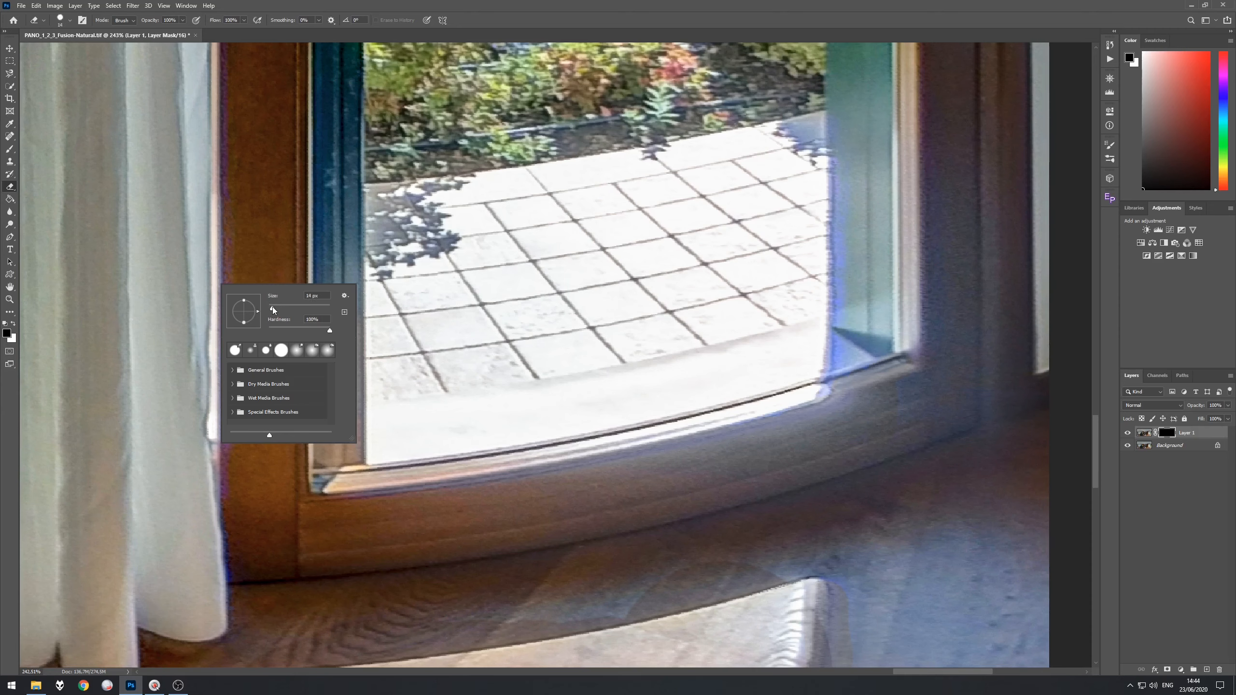
click(224, 259)
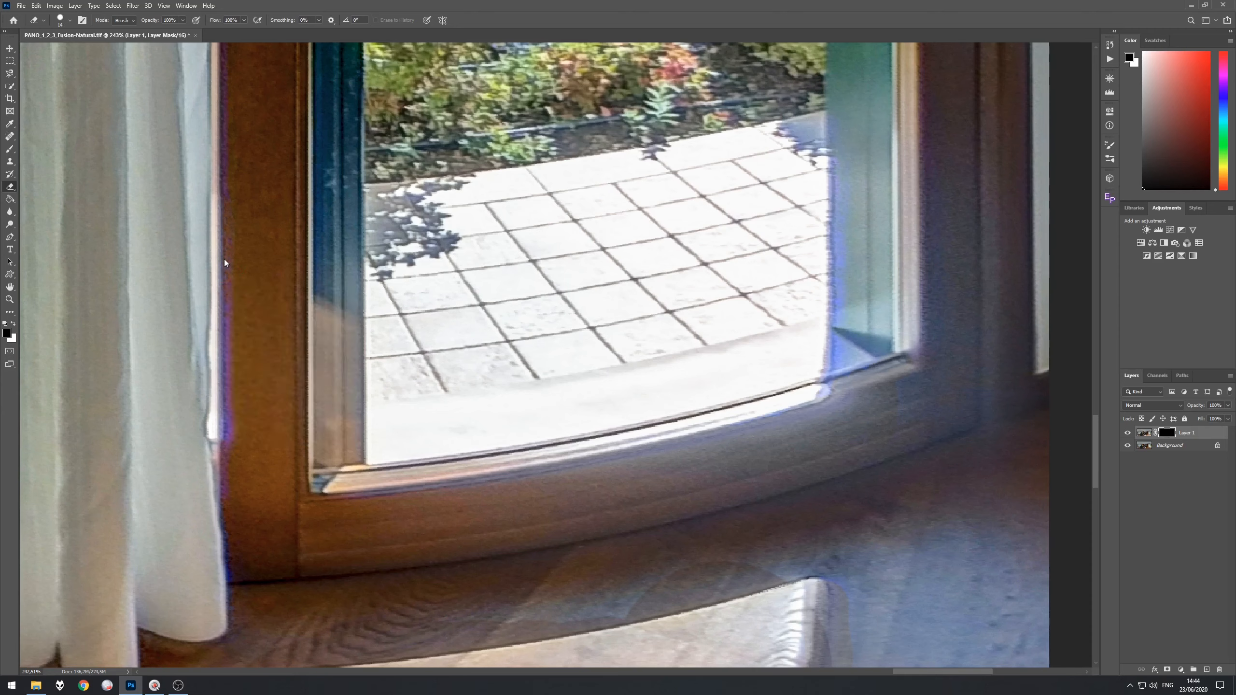
key(shift)
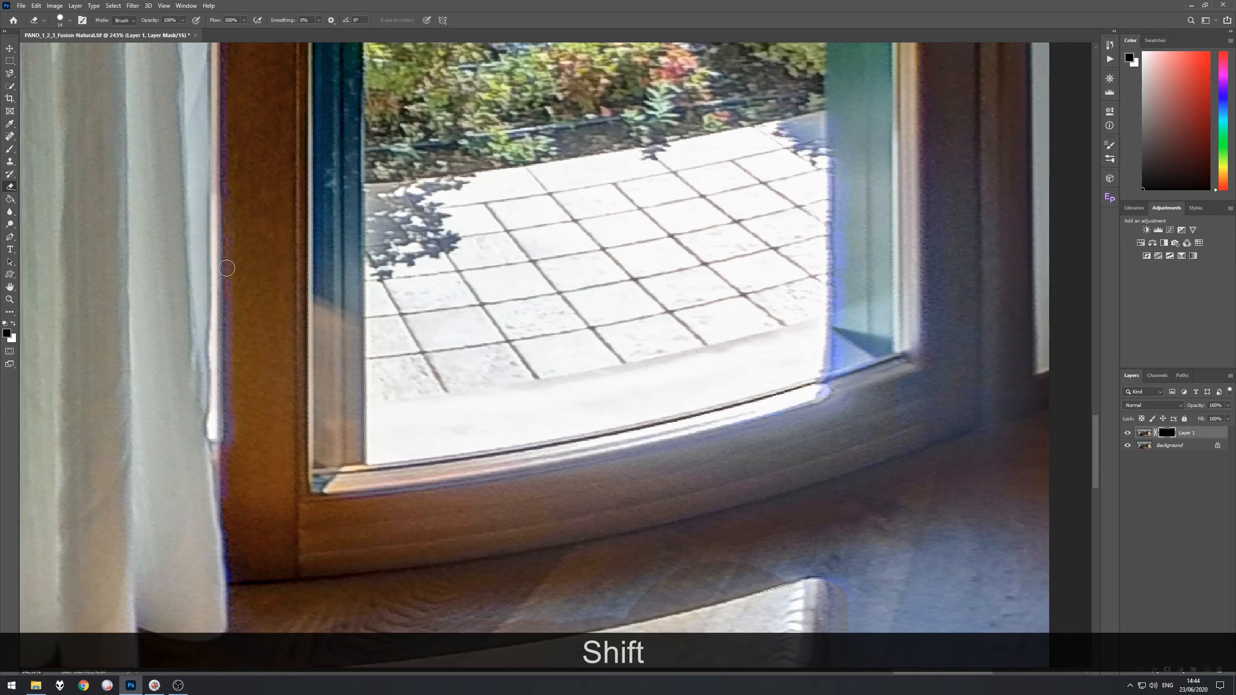
shift+click(226, 269)
shift+click(222, 455)
Reveal the correction along the vertical fringe between the bright patio and the right side of the door glass
scroll(584, 360, down, 2)
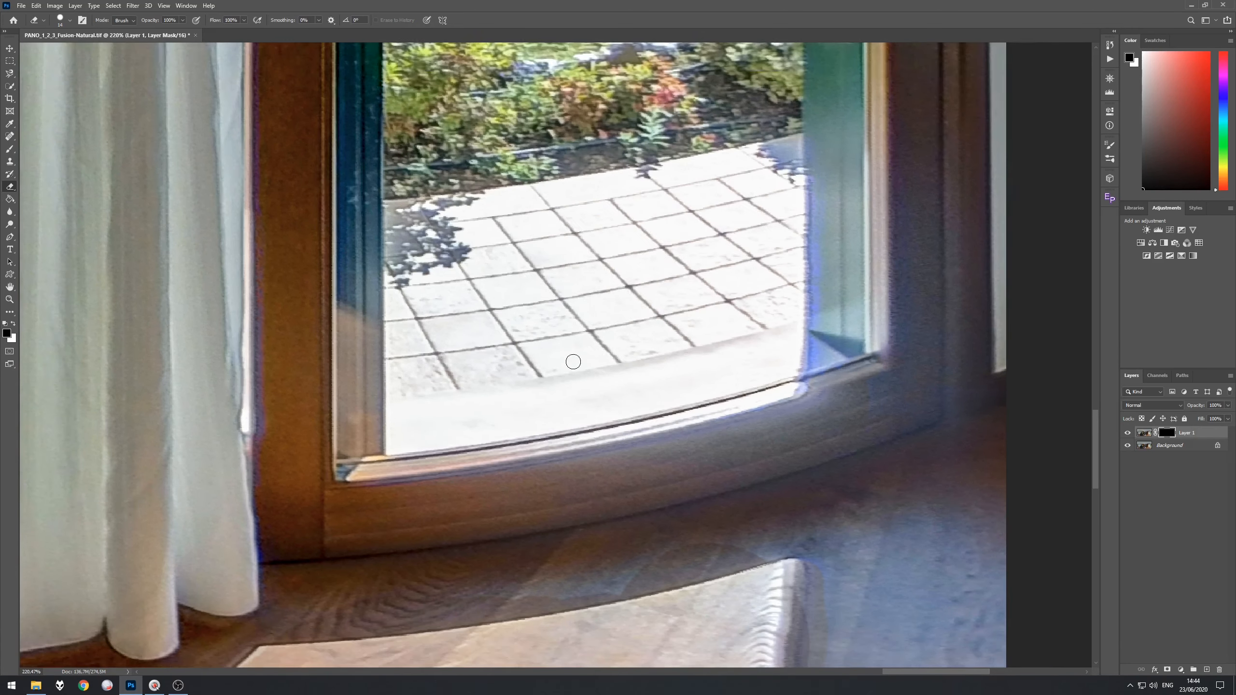
key(space)
drag(739, 313, 564, 435)
scroll(606, 463, up, 2)
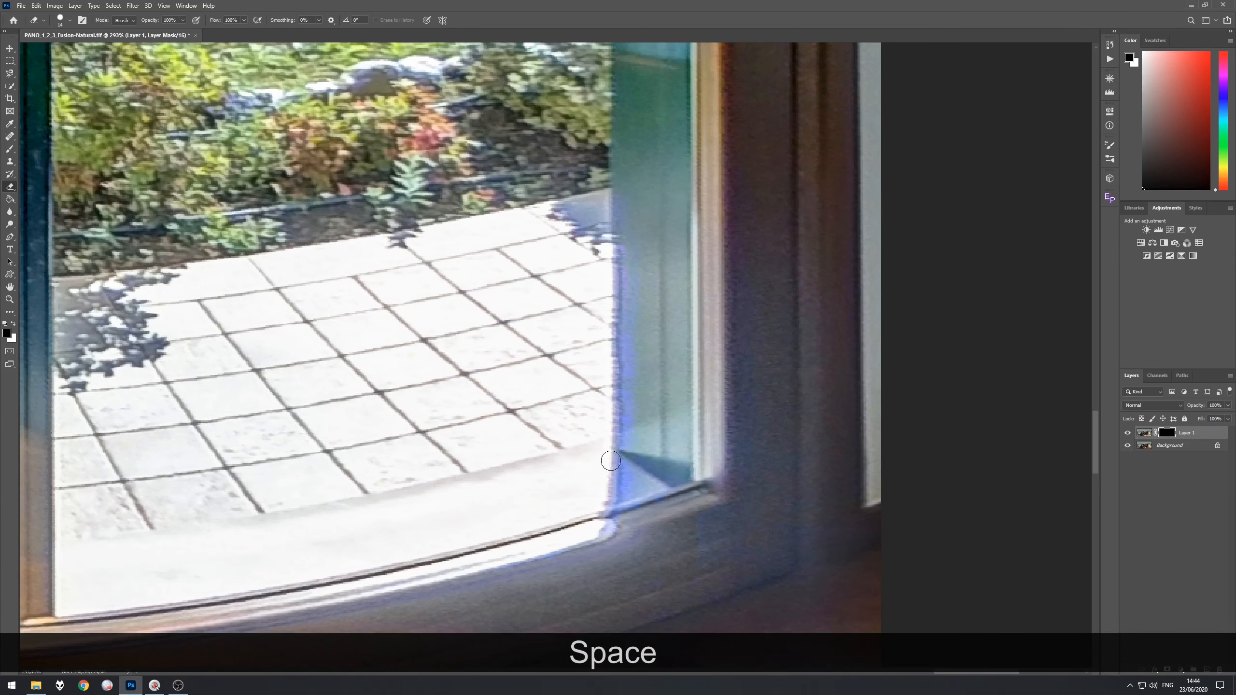
click(619, 488)
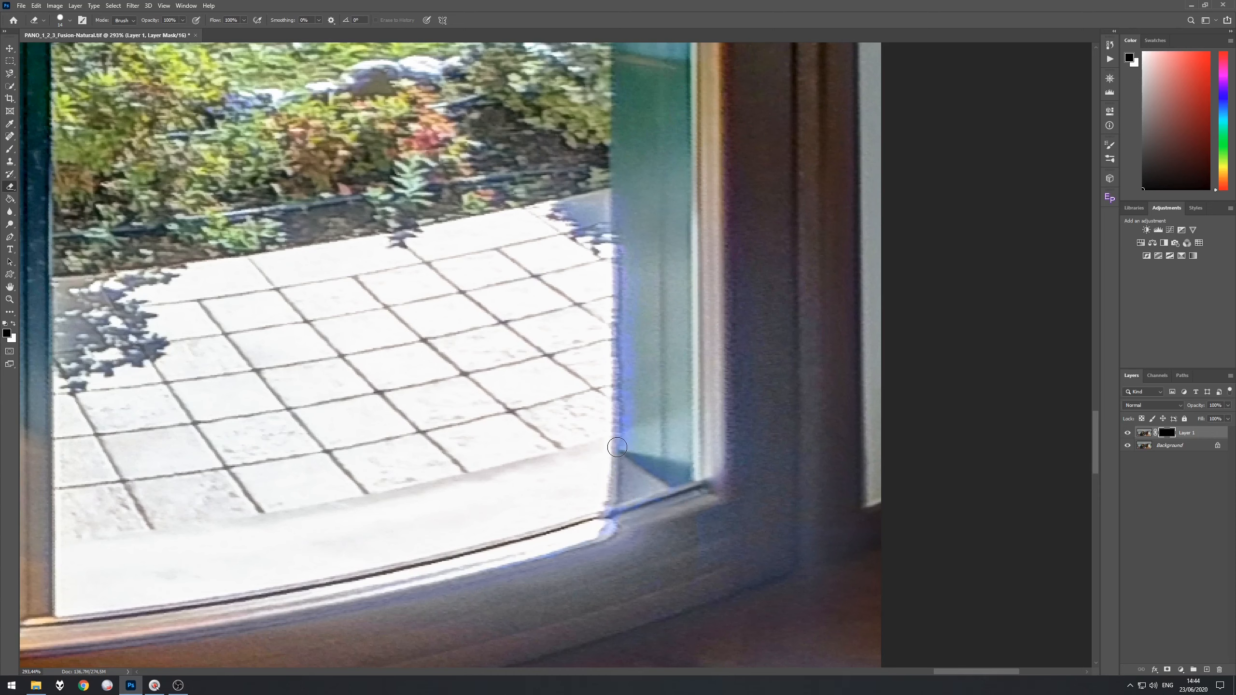
click(615, 444)
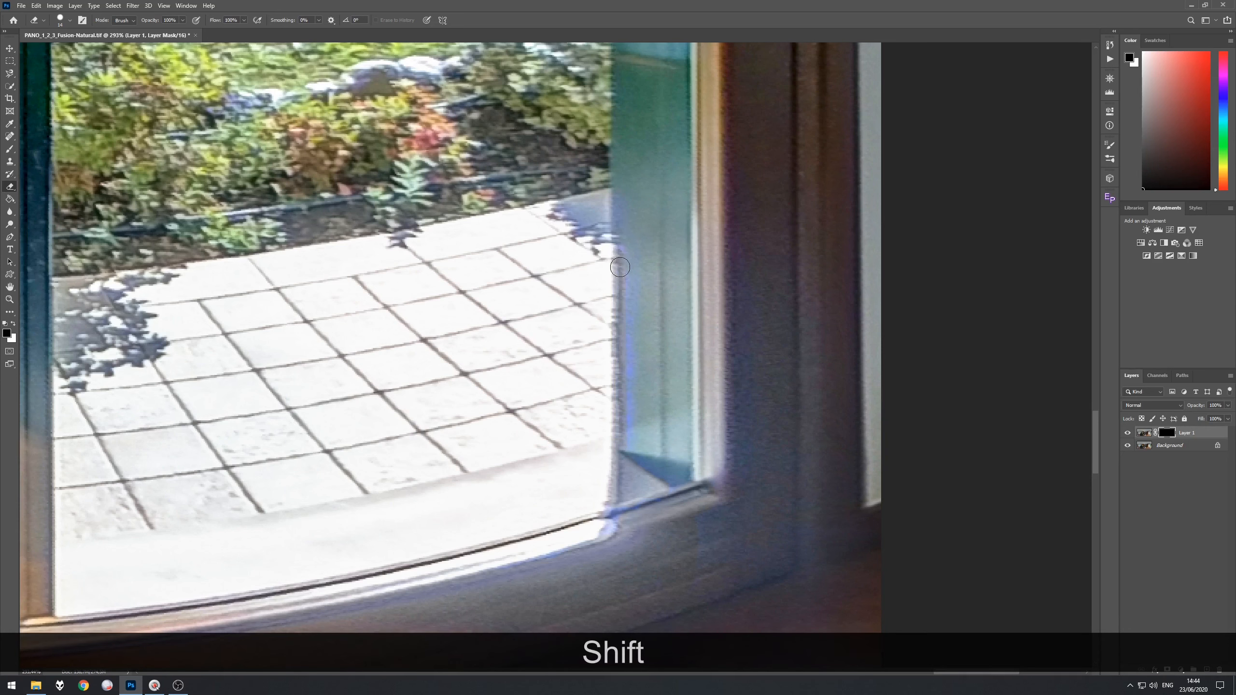
shift+click(624, 289)
click(629, 296)
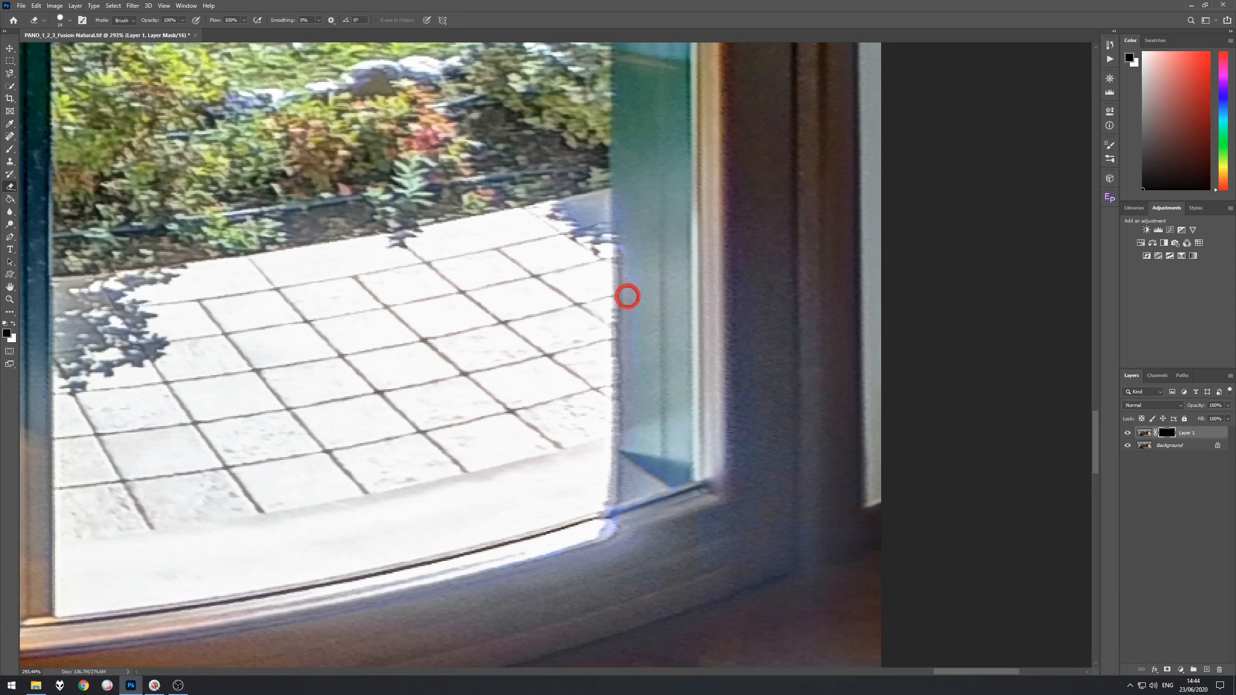
Reveal the correction along the upper door's fringes, beside the sky at the right of the glass and next to the curtain
scroll(658, 292, down, 5)
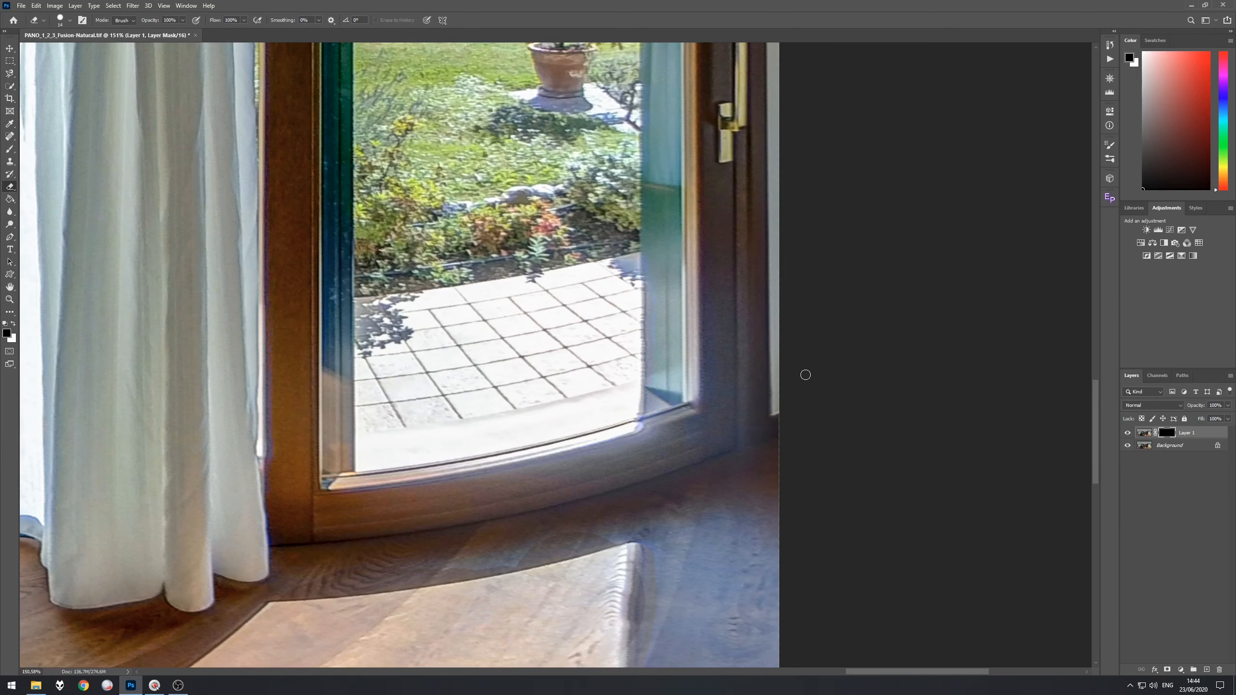
key(space)
drag(717, 243, 650, 551)
drag(654, 247, 657, 468)
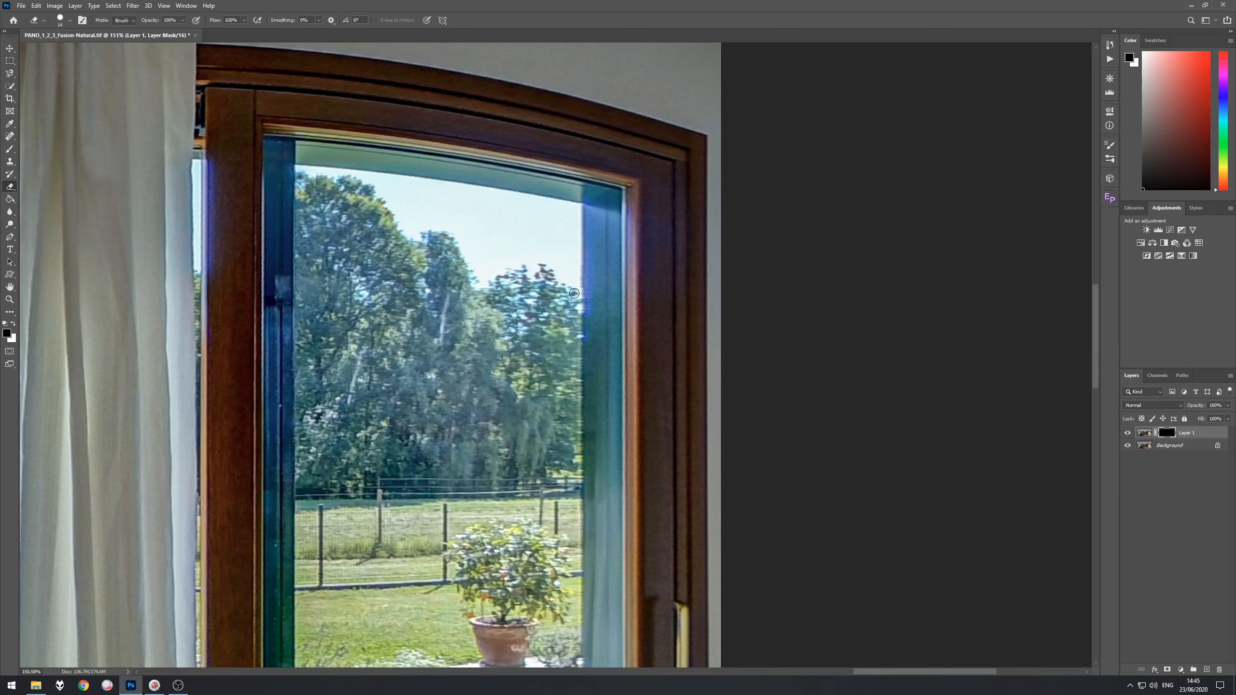
drag(585, 310, 590, 273)
drag(588, 205, 583, 268)
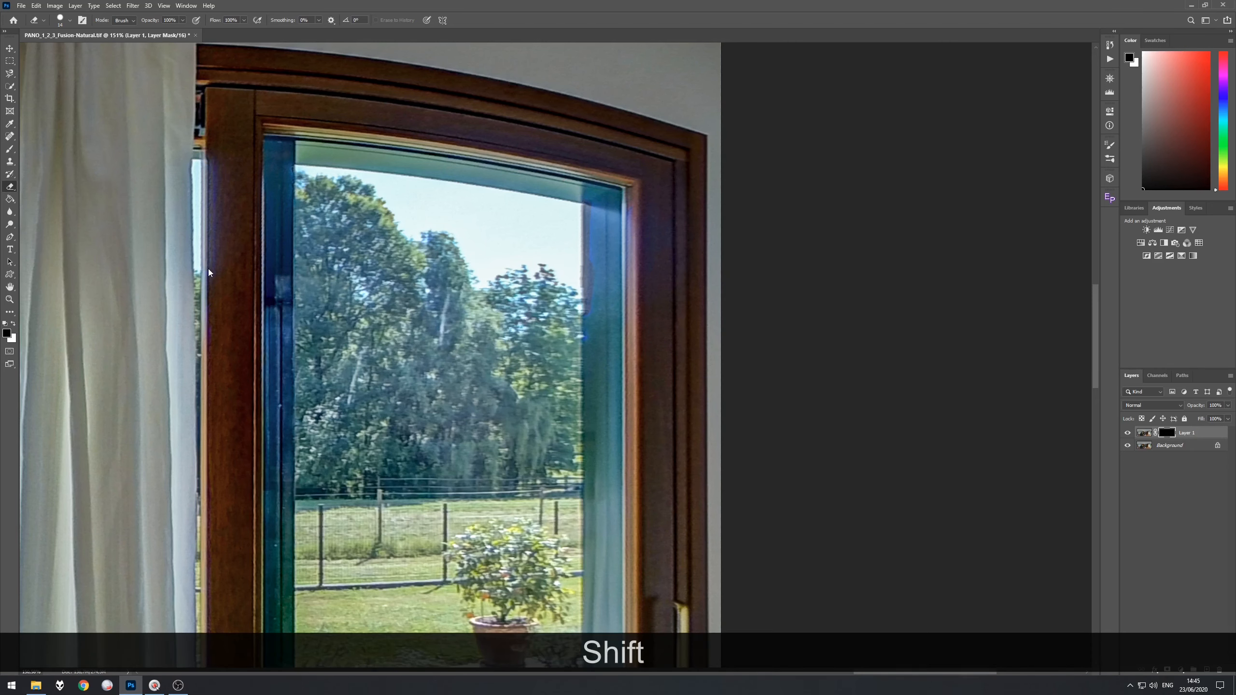
Toggle the layer mask off and on over the carpet to compare its colours with and without masking
scroll(238, 277, down, 6)
key(space)
drag(209, 498, 849, 235)
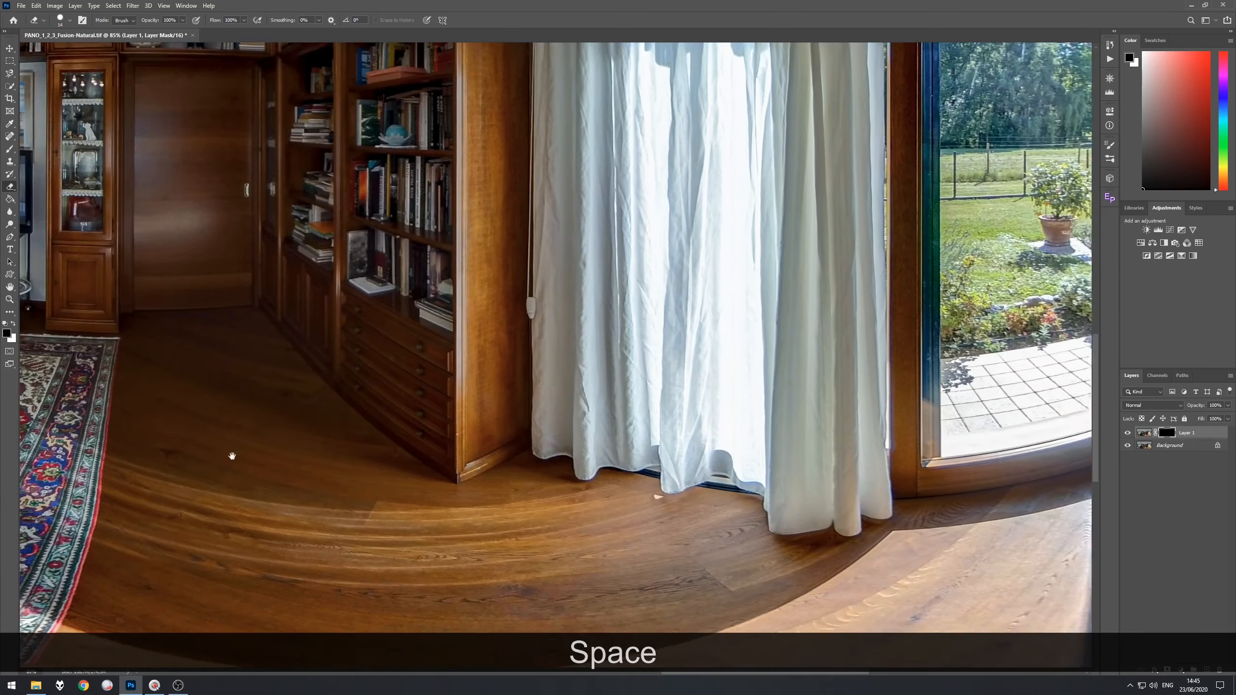
drag(232, 455, 781, 331)
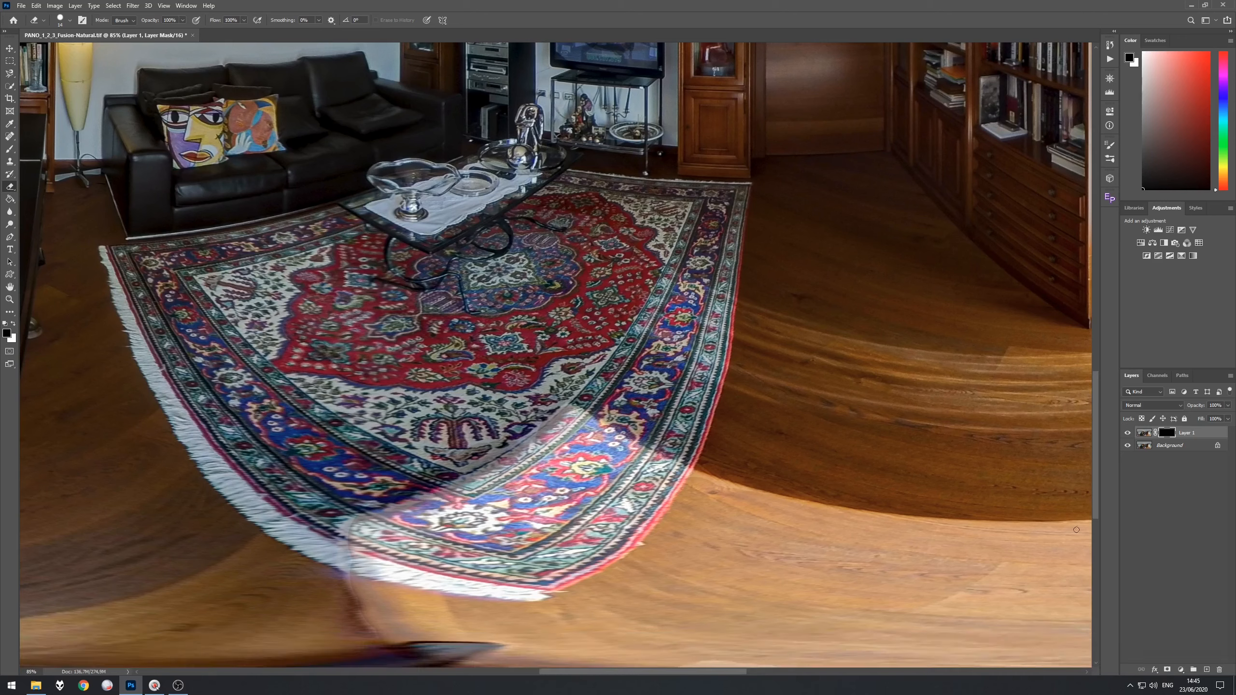
shift+click(1165, 438)
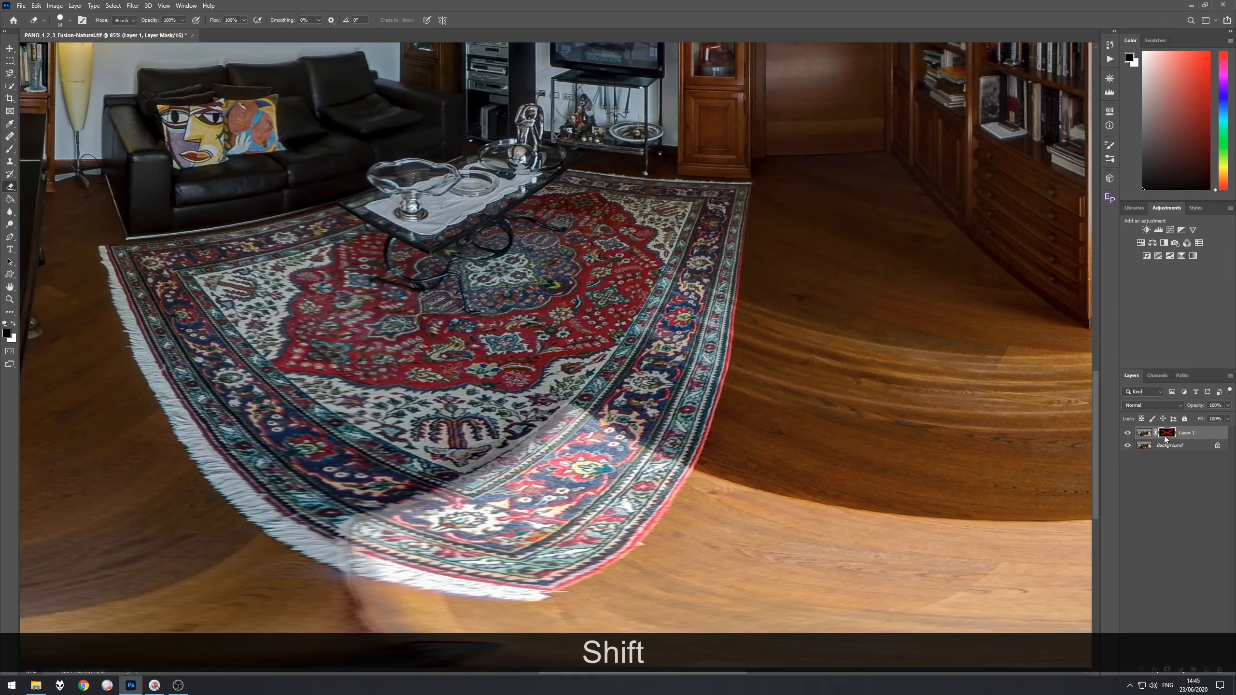
shift+click(1165, 437)
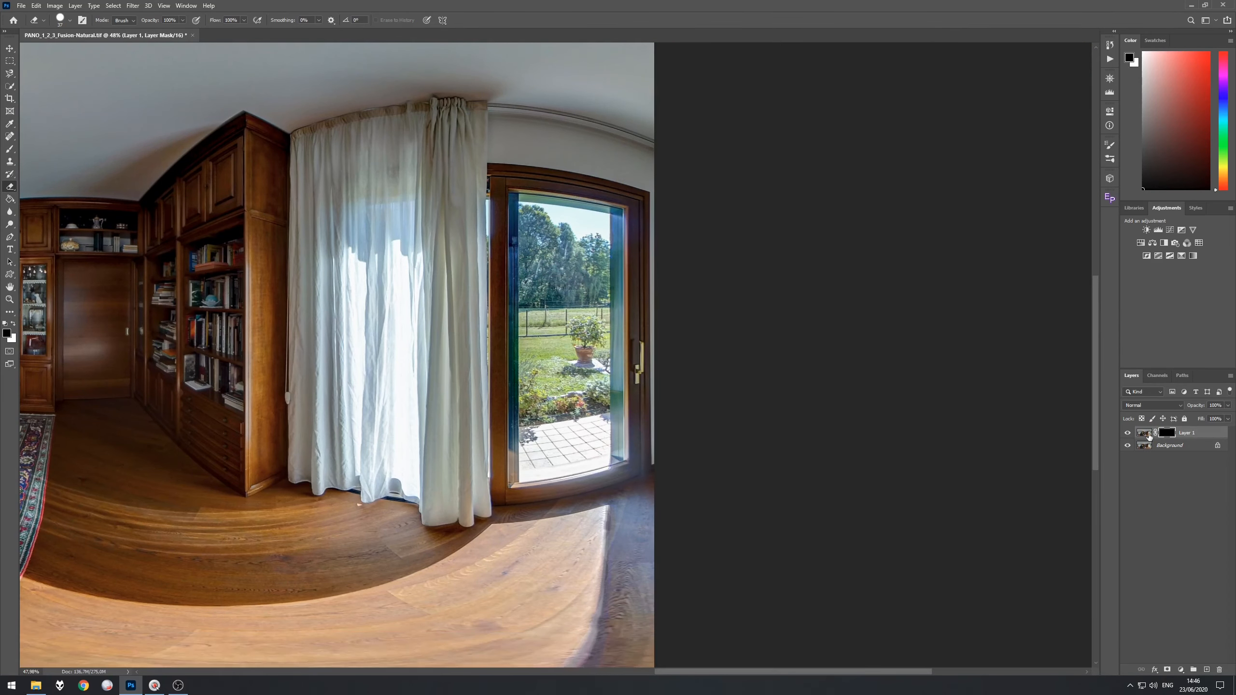
Hide Layer 1, duplicate the Background layer, and open the Camera Raw filter on the copy
click(1127, 432)
click(1173, 445)
key(ctrl+j)
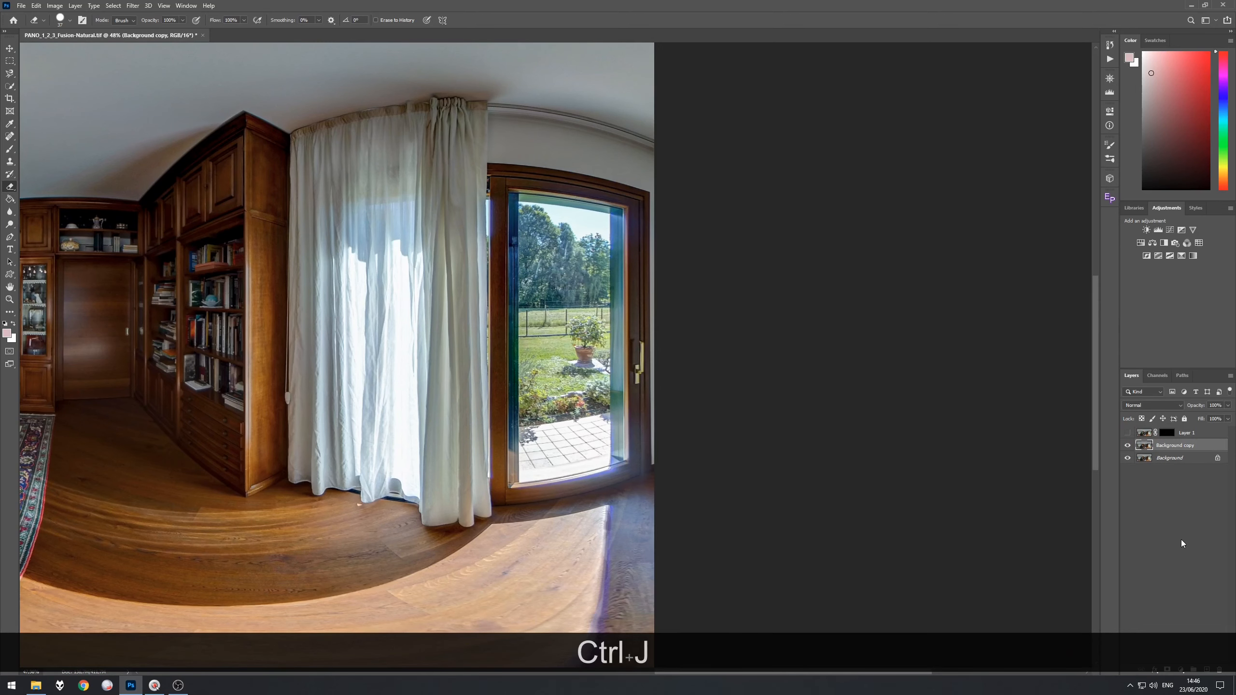
key(ctrl+shift+a)
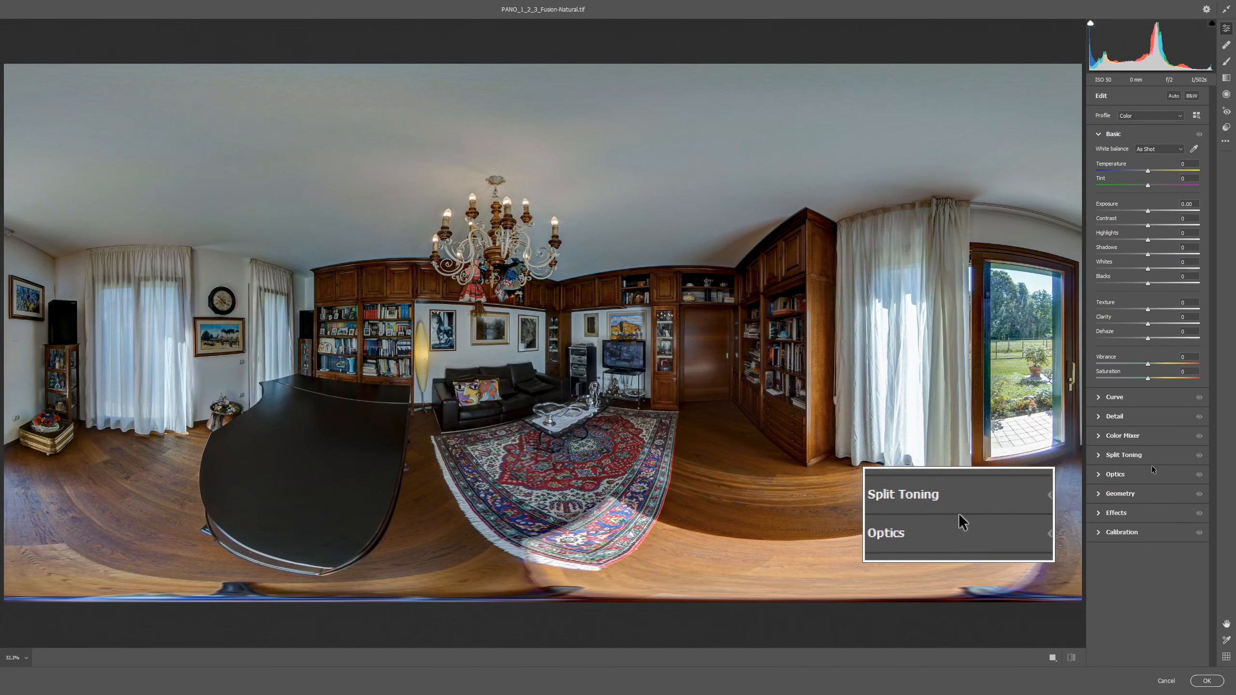
Open the Defringe controls under Optics and sample the purple fringe near the glass door and sunlit floor with the Sample Fringe eyedropper
click(1104, 475)
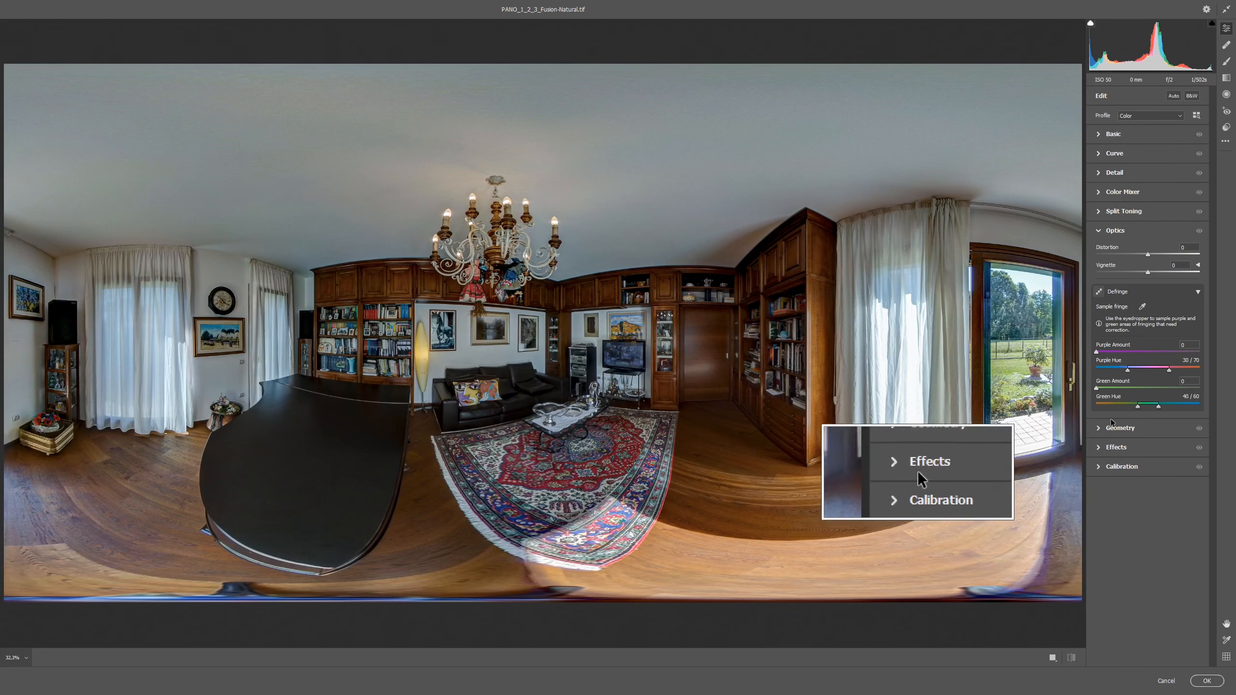
click(1100, 291)
click(1100, 291)
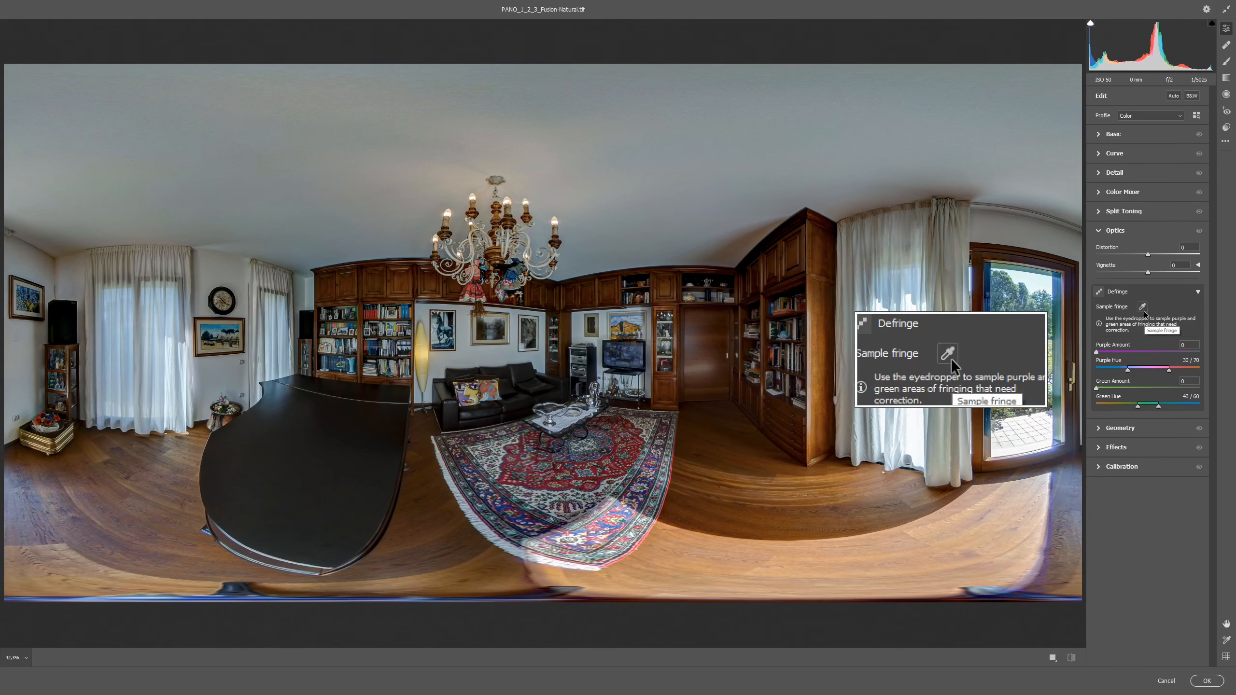
scroll(1068, 584, up, 3)
scroll(1063, 543, up, 3)
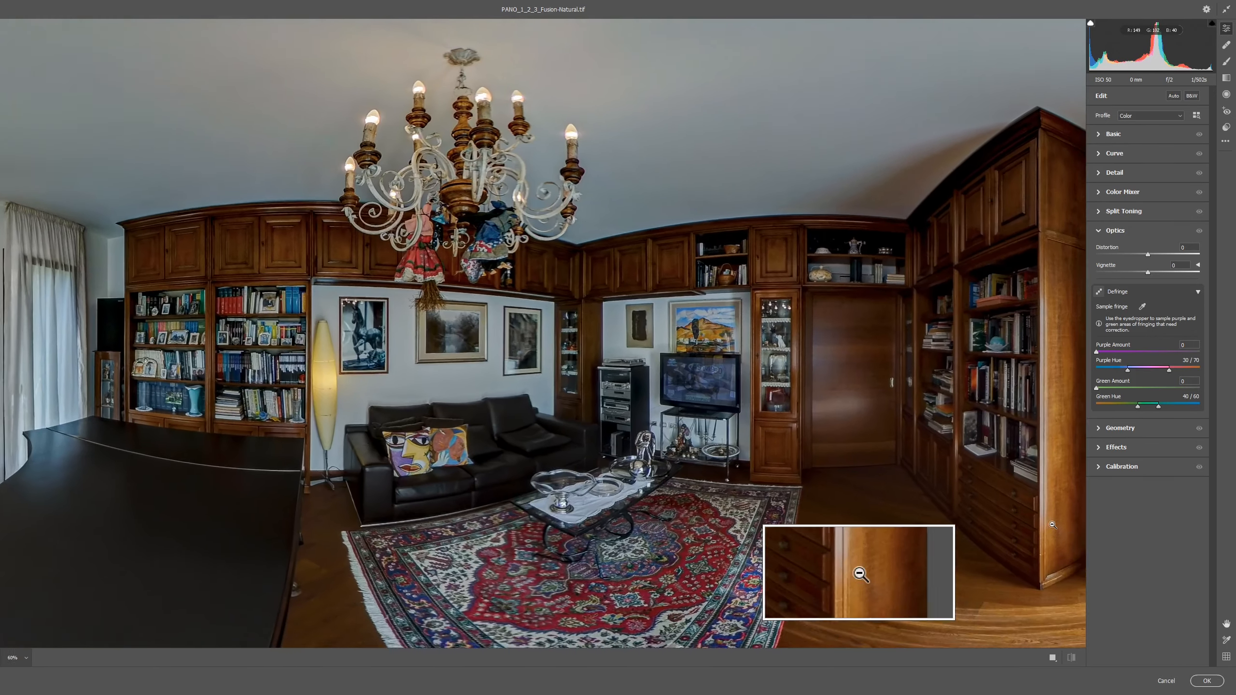
key(space)
drag(1041, 517, 237, 249)
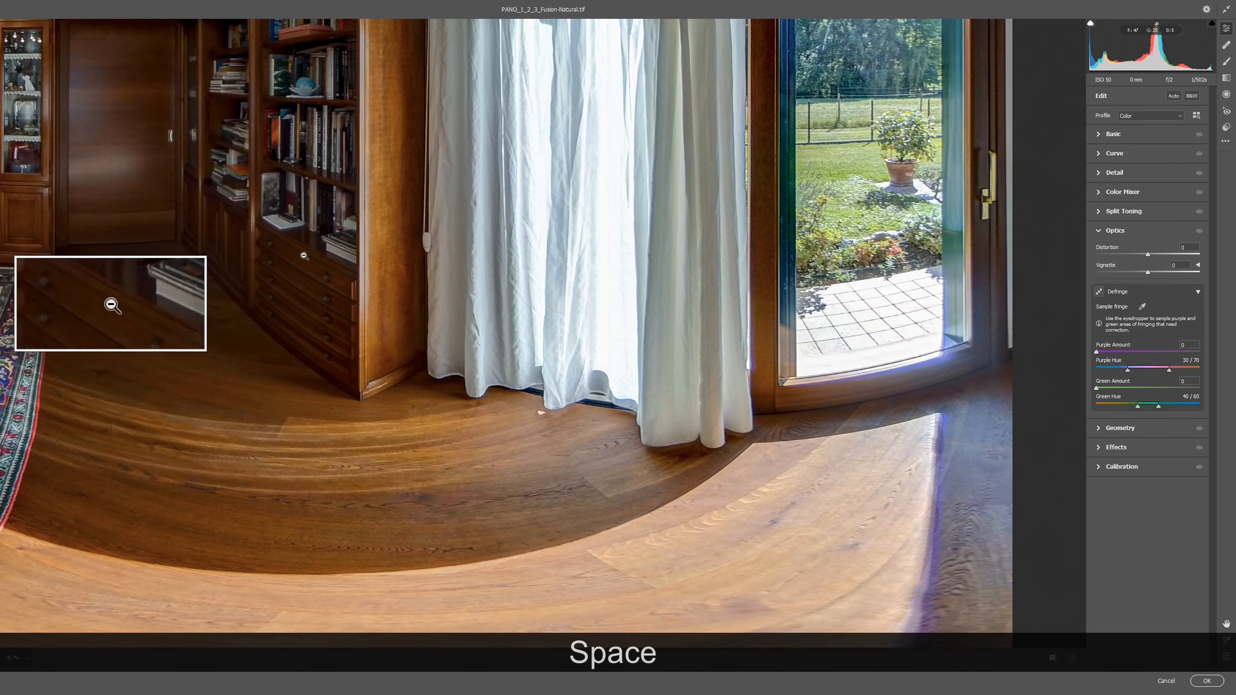
drag(927, 423, 691, 284)
scroll(735, 389, up, 2)
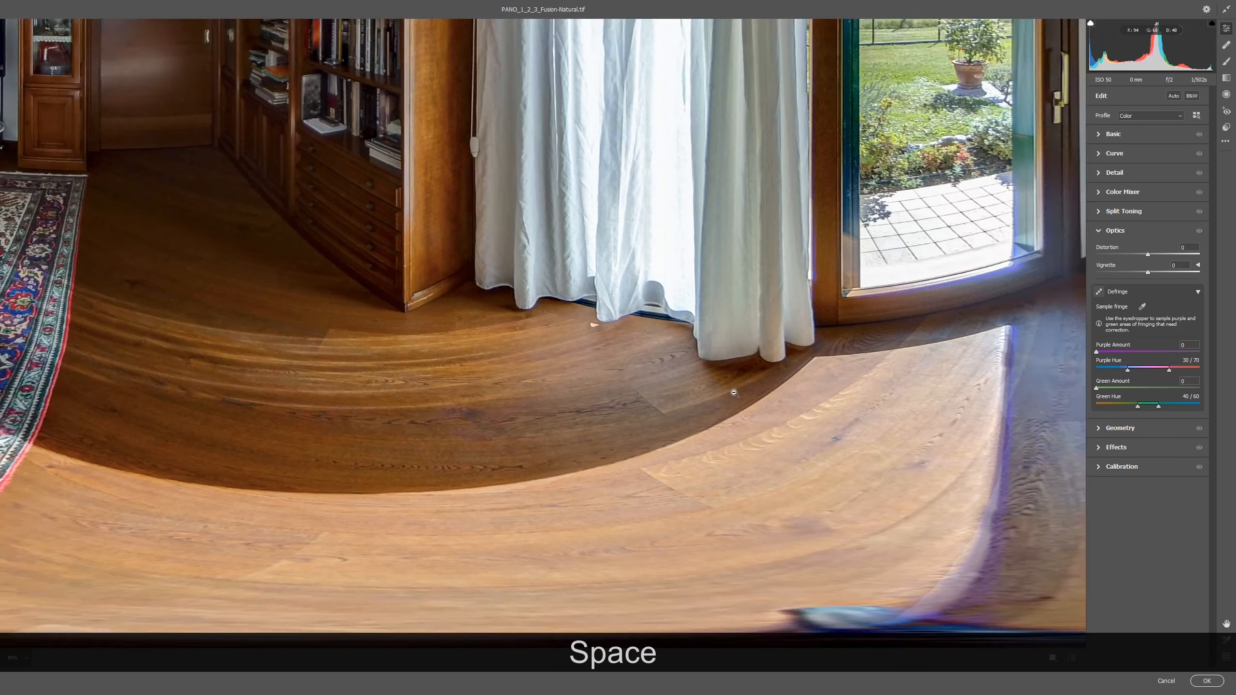
key(space)
drag(916, 319, 408, 380)
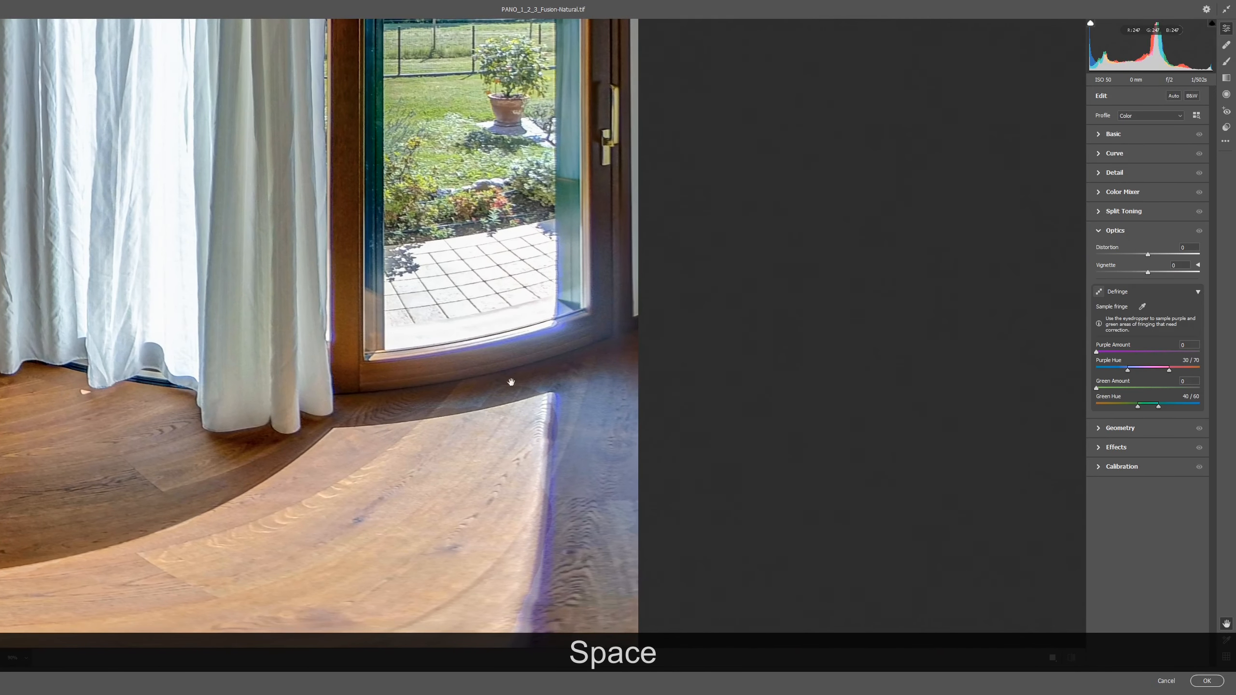
click(1142, 308)
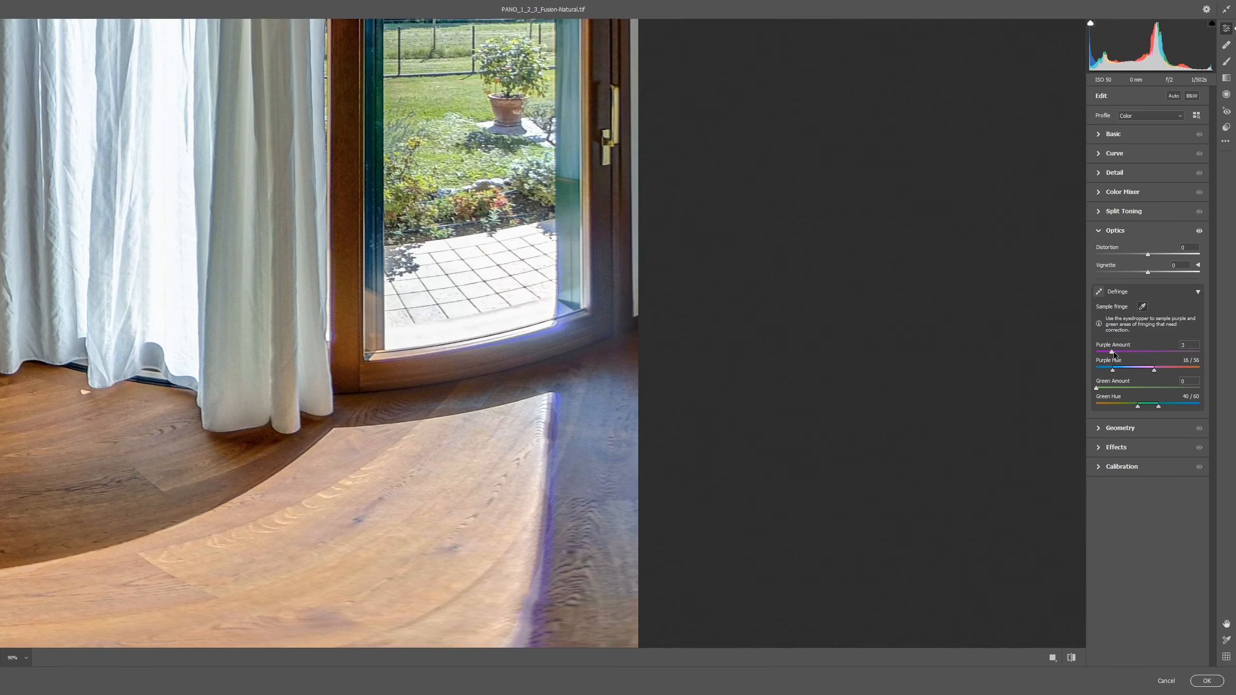
Set Defringe's Purple Amount to 14 and its Purple Hue range to 7/71
drag(1126, 354, 1133, 355)
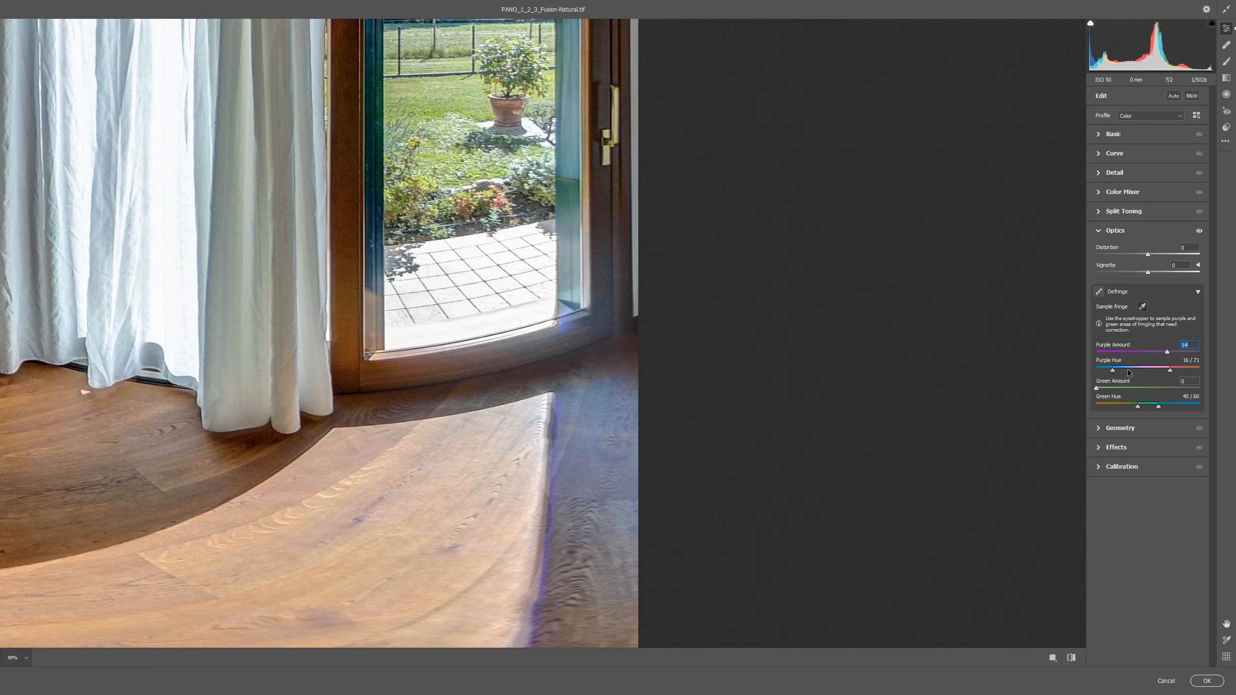
drag(1114, 370, 1106, 372)
drag(548, 567, 548, 553)
Set the Purple Hue range to 25/71 while checking the upper frame of the glass door
key(space)
drag(608, 145, 599, 550)
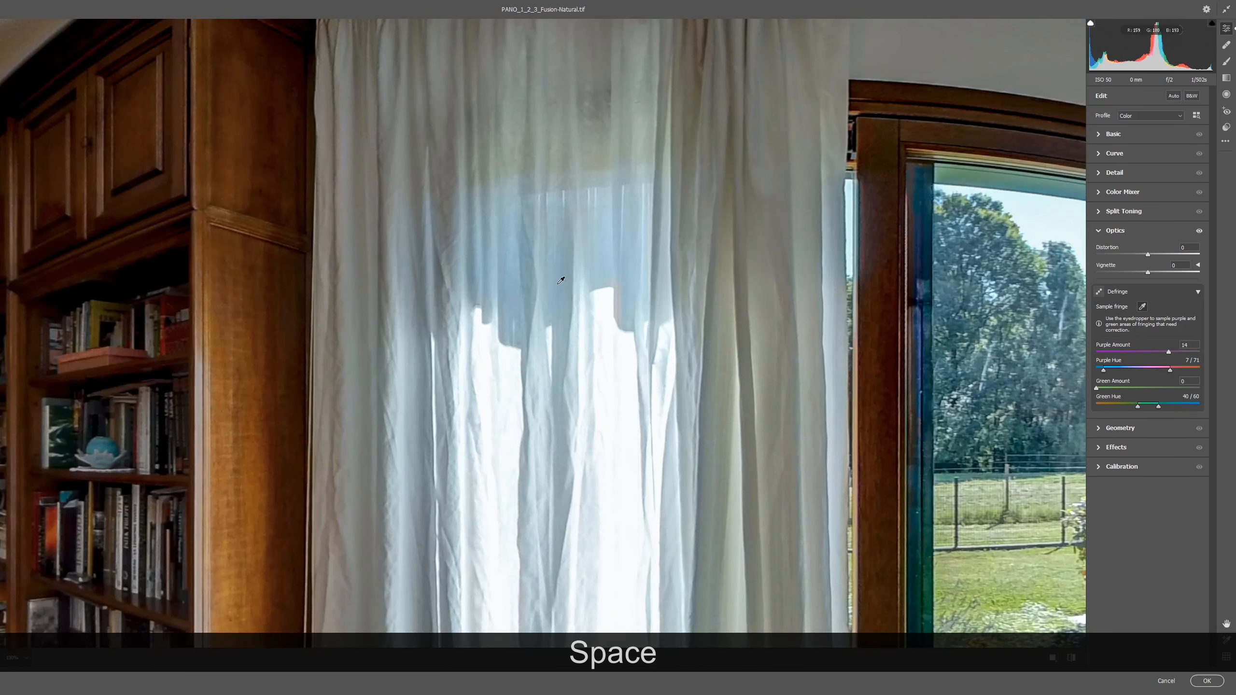
key(space)
drag(890, 317, 253, 319)
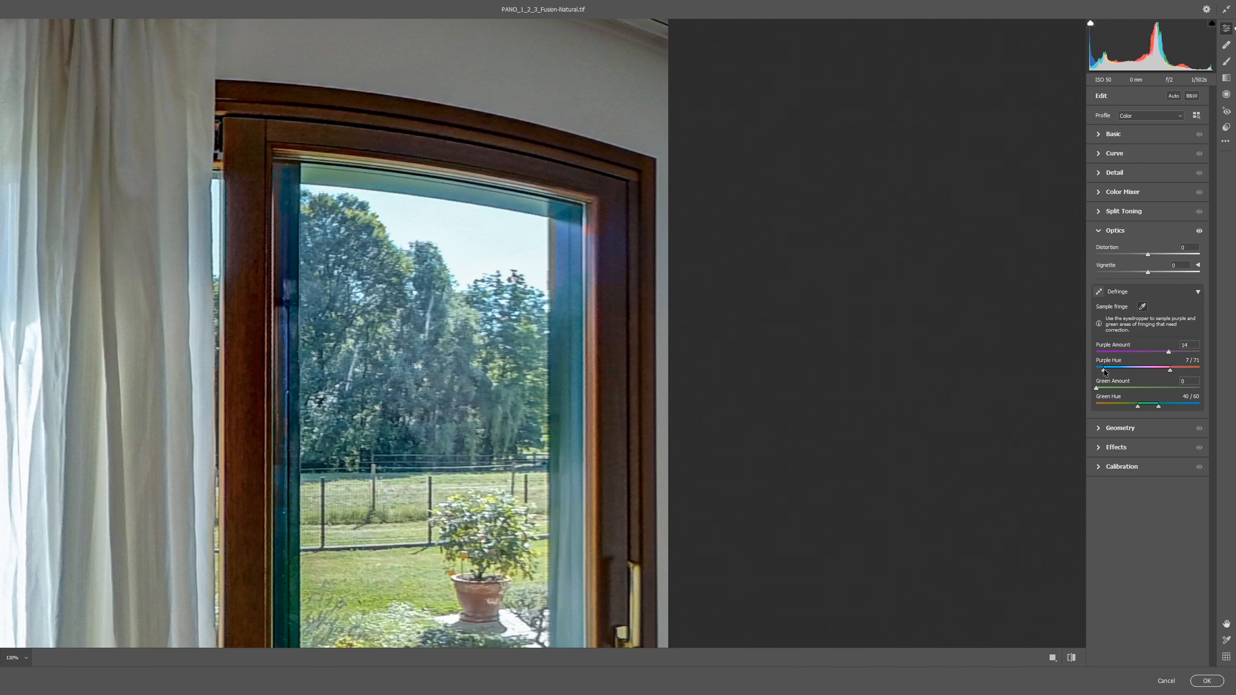
drag(1109, 372, 1121, 372)
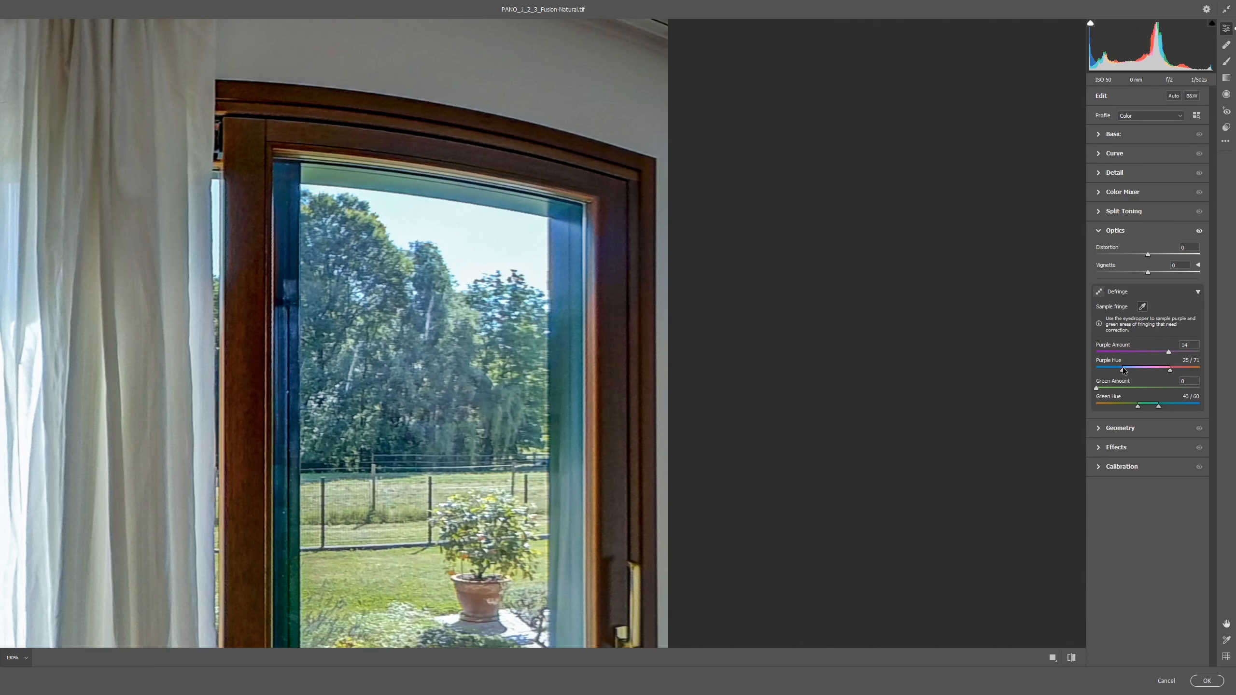
Check the fringes on the lower door frame and sunlit floor edge, and apply the Camera Raw filter
key(space)
drag(648, 511, 631, 168)
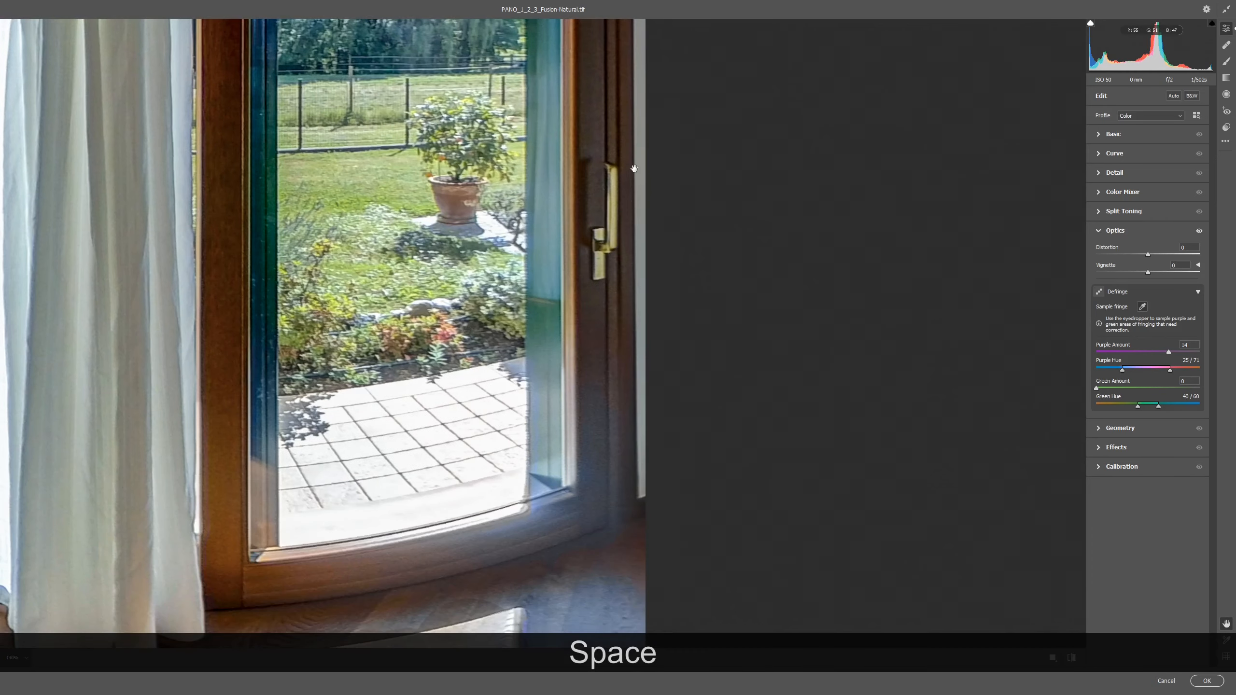
drag(546, 496, 563, 300)
drag(560, 407, 547, 298)
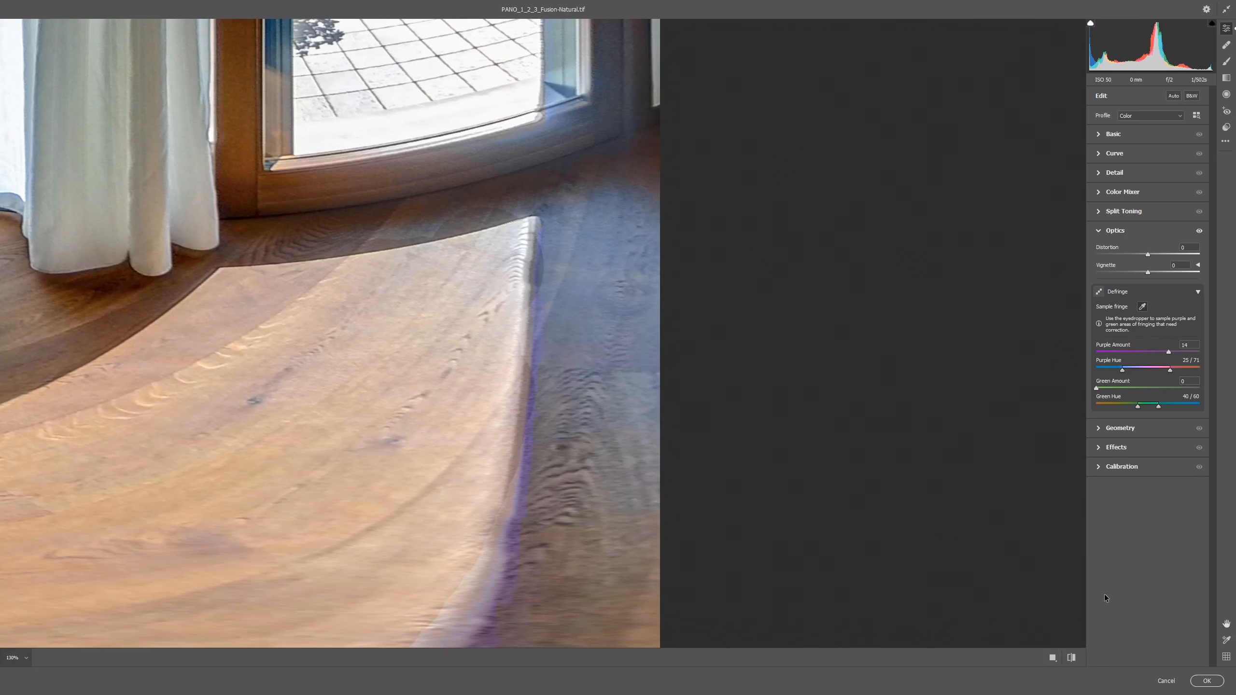
click(1207, 680)
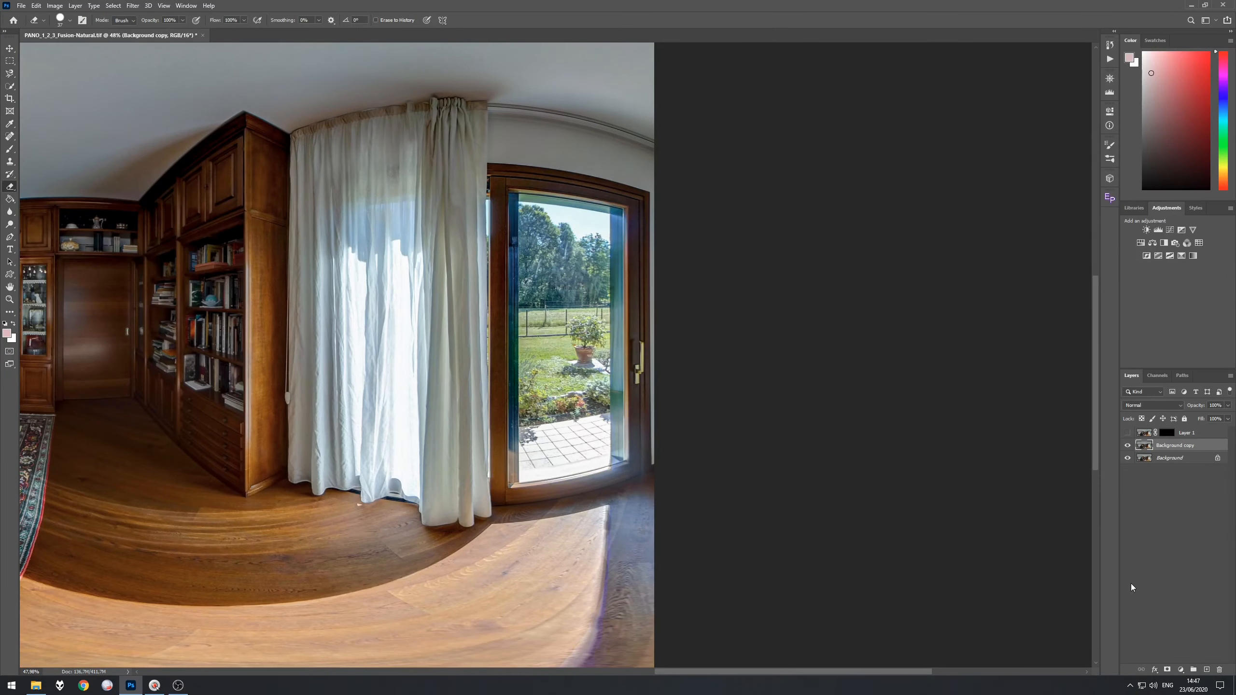
Reopen the Camera Raw filter on the Background copy and sample the remaining purple fringe along the sunlit floor edge
key(ctrl+shift+a)
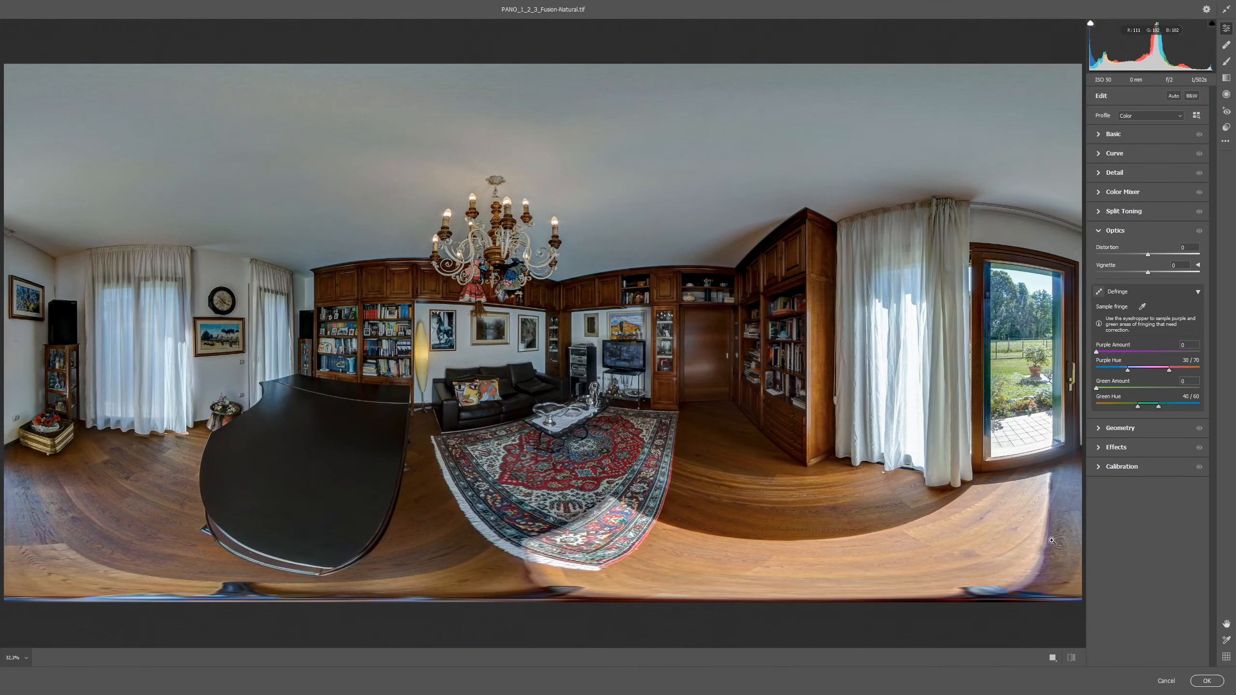
drag(1048, 535, 1052, 537)
drag(966, 474, 1031, 569)
key(space)
drag(975, 510, 781, 442)
click(1142, 308)
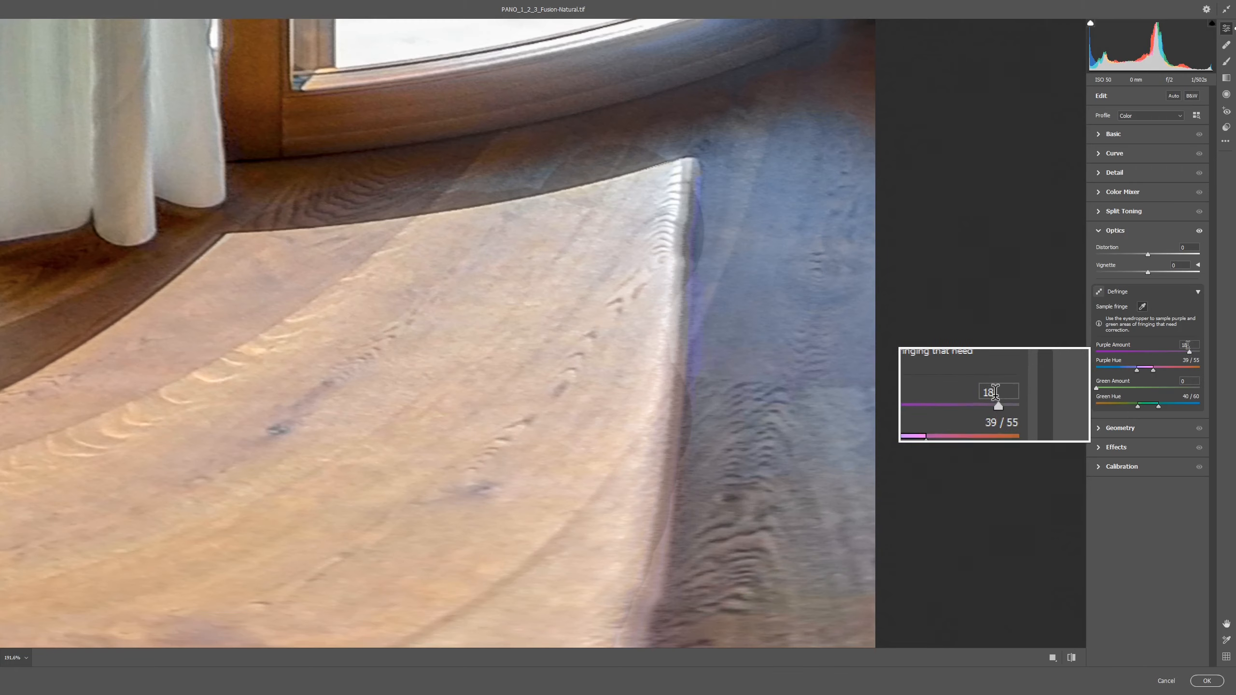
Set Defringe's Purple Amount to 13 and its Purple Hue range to 34/55
drag(1188, 355, 1161, 357)
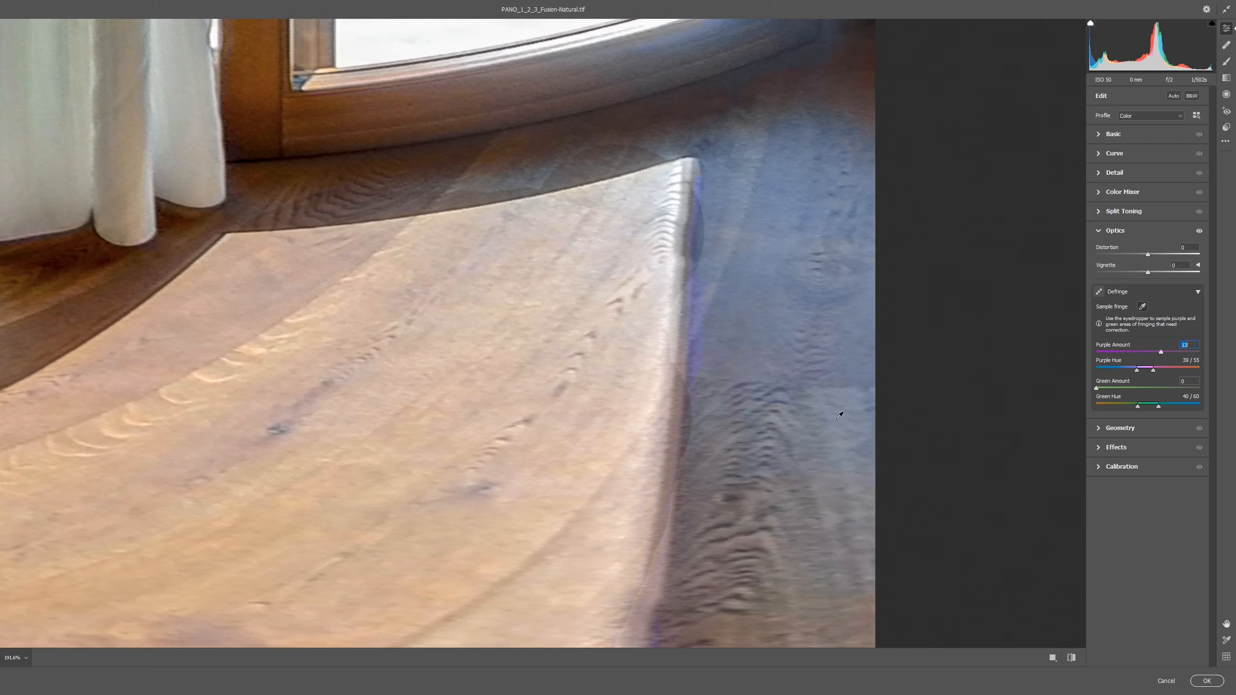
key(space)
drag(780, 449, 541, 370)
scroll(773, 191, down, 1)
key(space)
drag(762, 330, 700, 441)
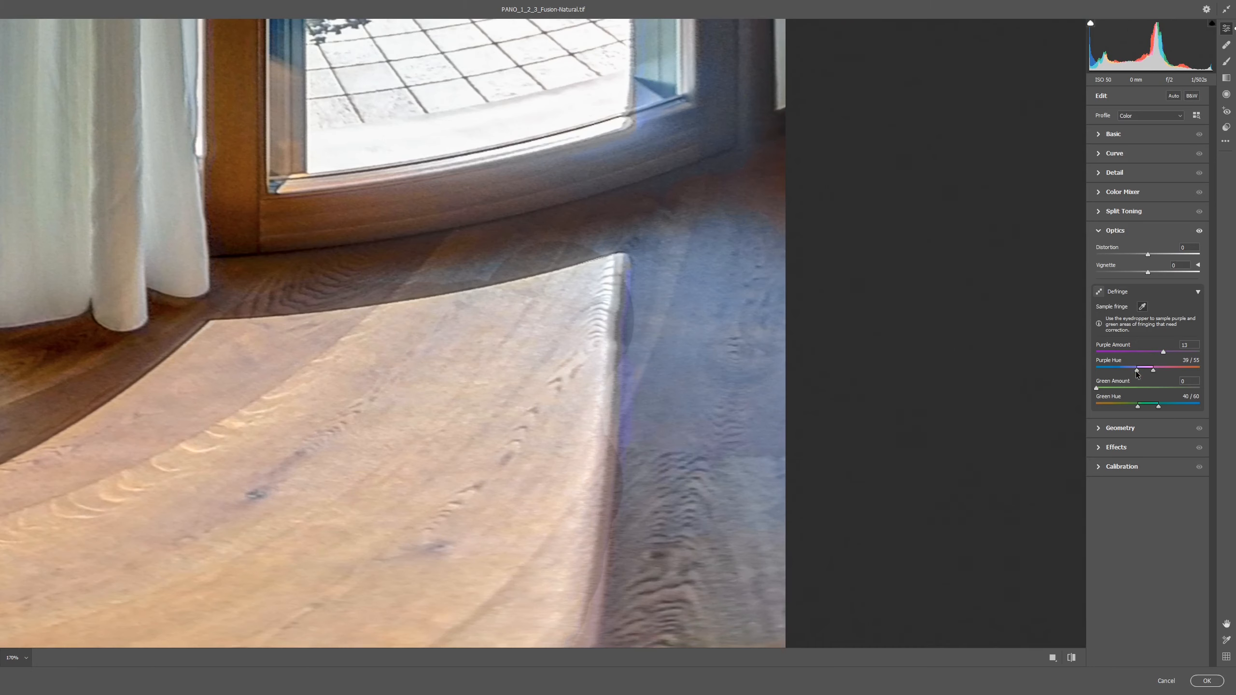
drag(1137, 372, 1131, 373)
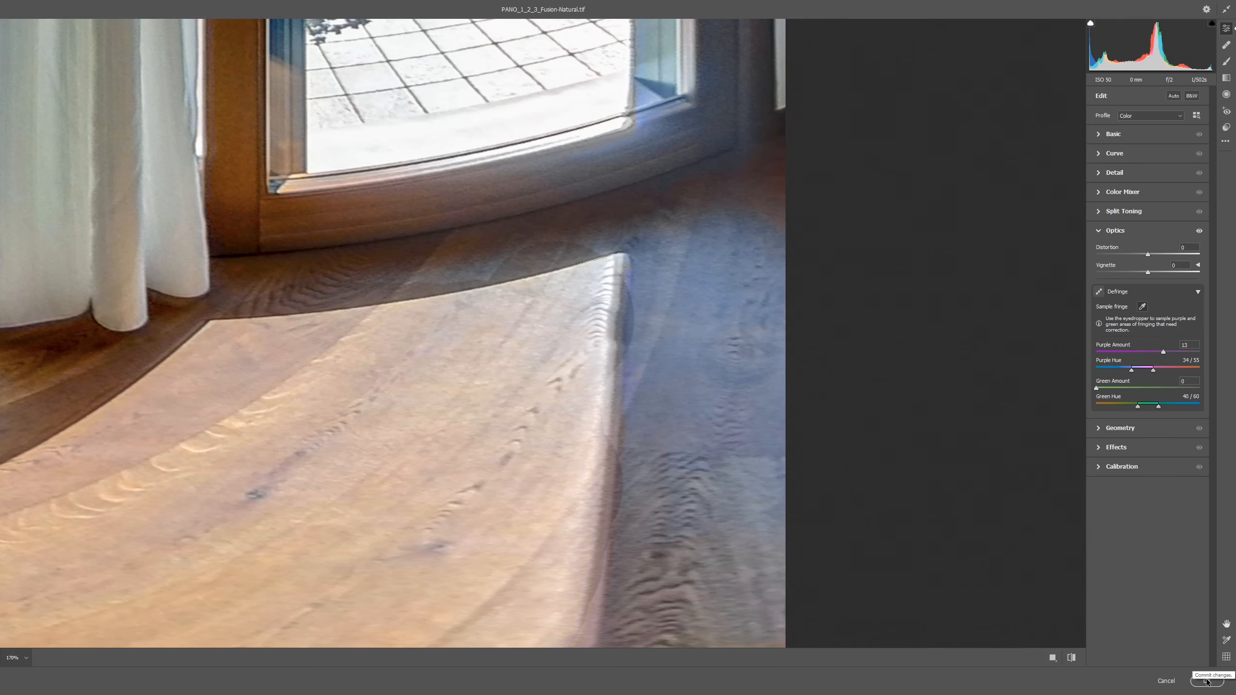
Inspect the defringed door, bookcases, living area and chandelier, and apply the second Camera Raw correction
scroll(713, 161, down, 2)
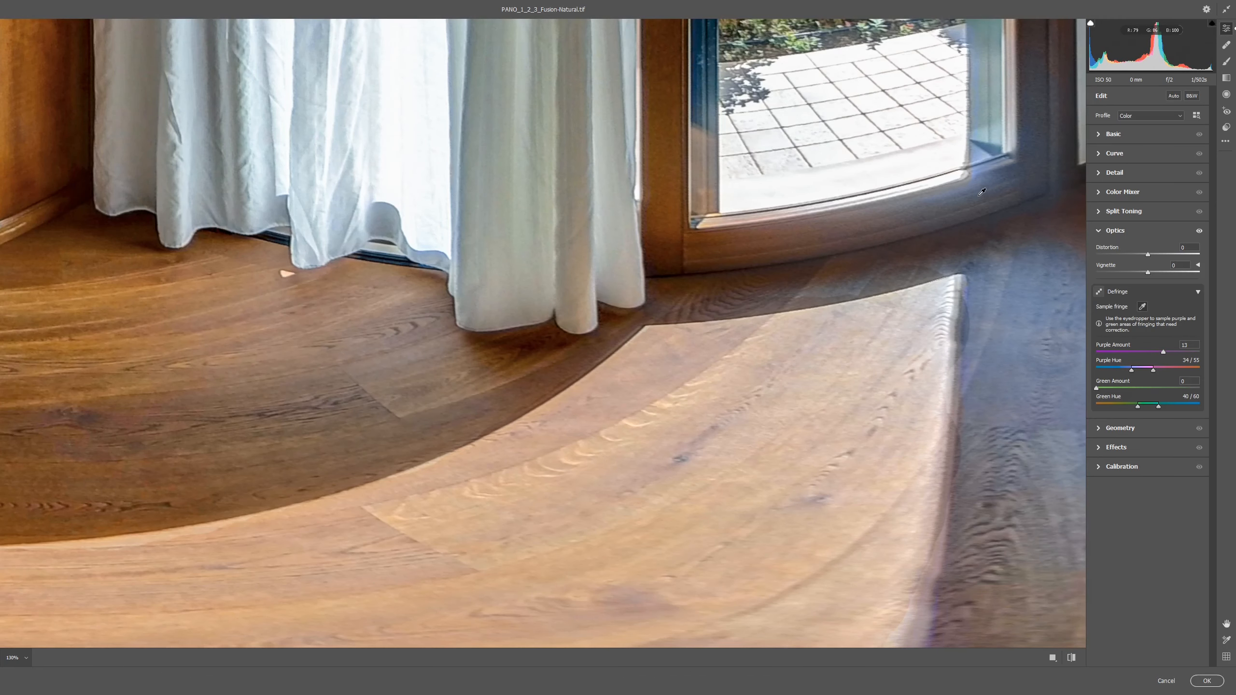
key(space)
drag(980, 174, 598, 469)
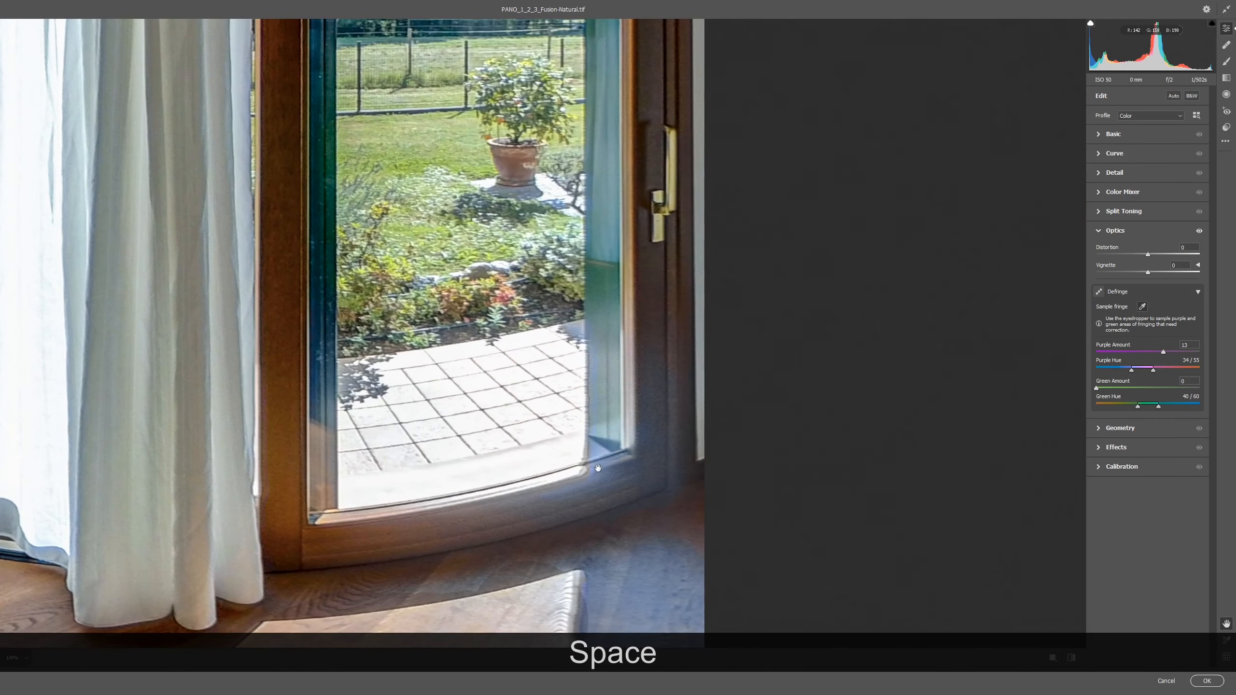
drag(664, 136, 644, 467)
drag(201, 305, 720, 306)
scroll(428, 332, down, 2)
key(space)
drag(199, 293, 732, 280)
drag(104, 251, 669, 281)
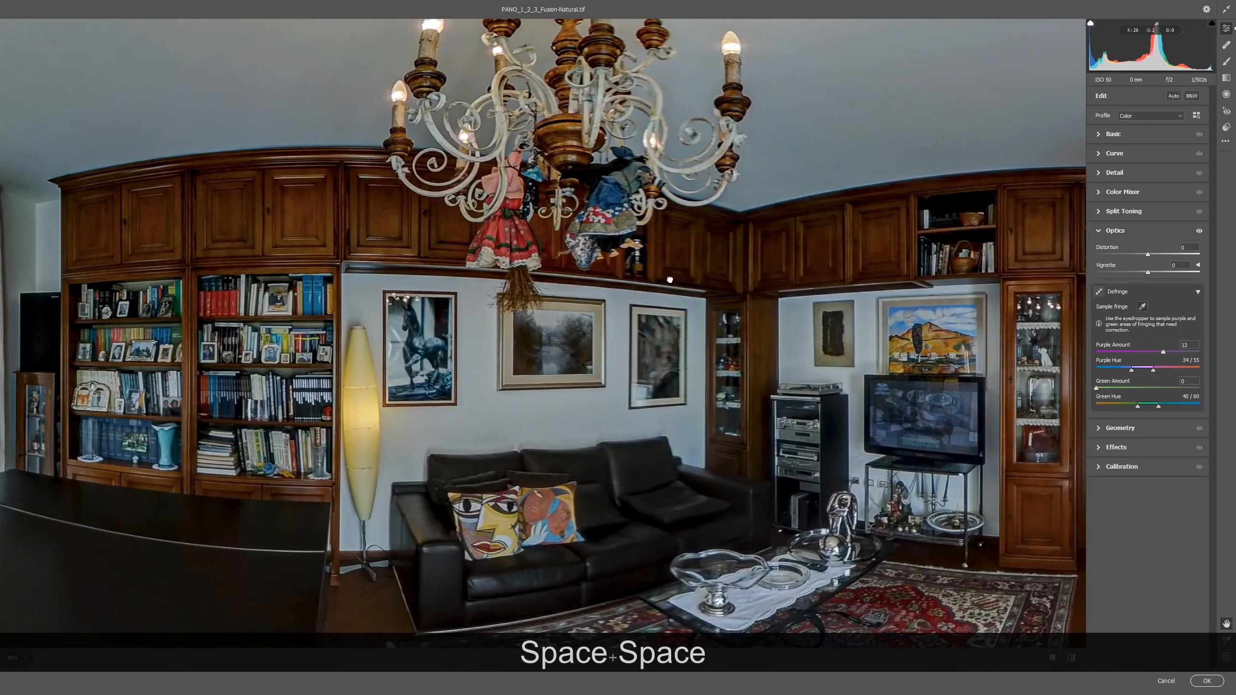
drag(265, 333, 1015, 376)
drag(279, 416, 407, 346)
drag(859, 311, 290, 357)
drag(715, 264, 343, 393)
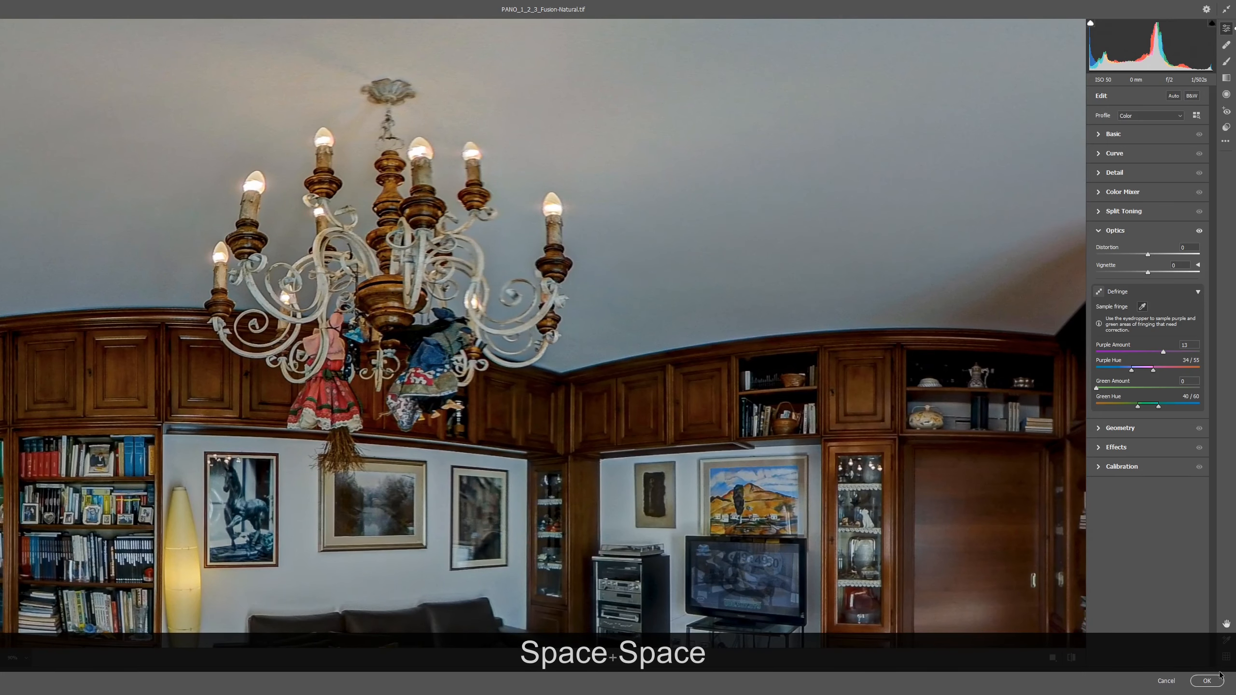
click(1209, 682)
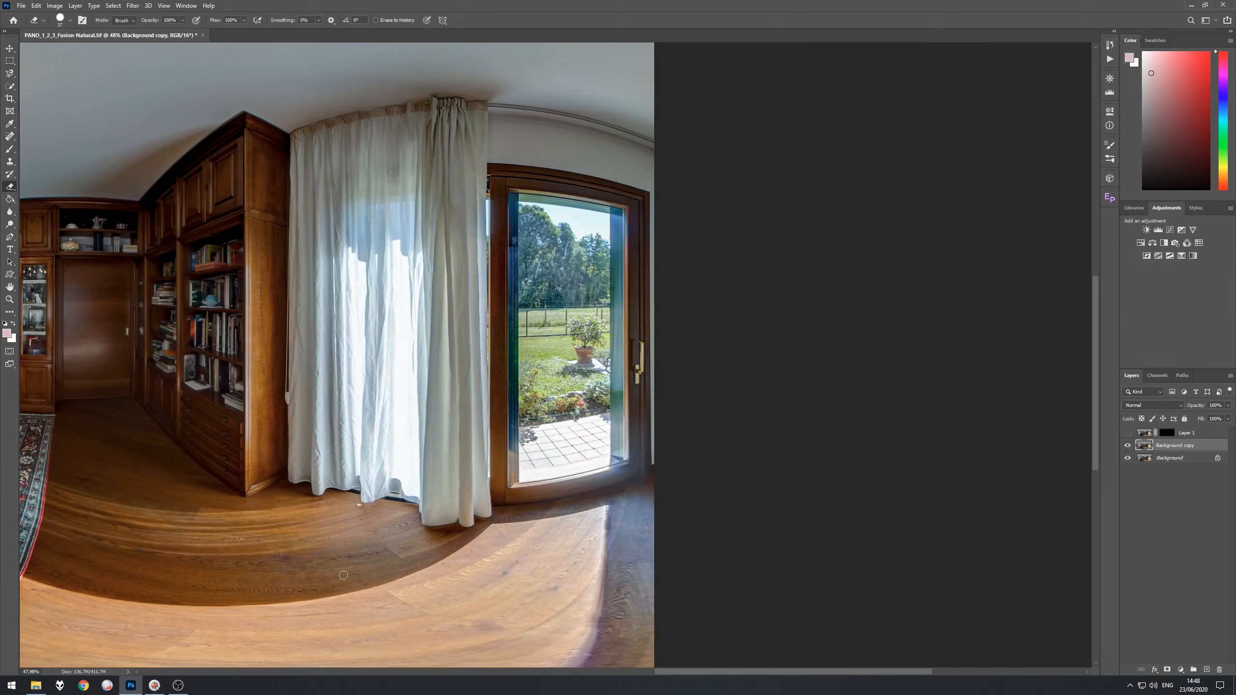
Check the carpet and floor colours, and move Layer 1's black layer mask onto the Background copy layer
drag(143, 524, 579, 394)
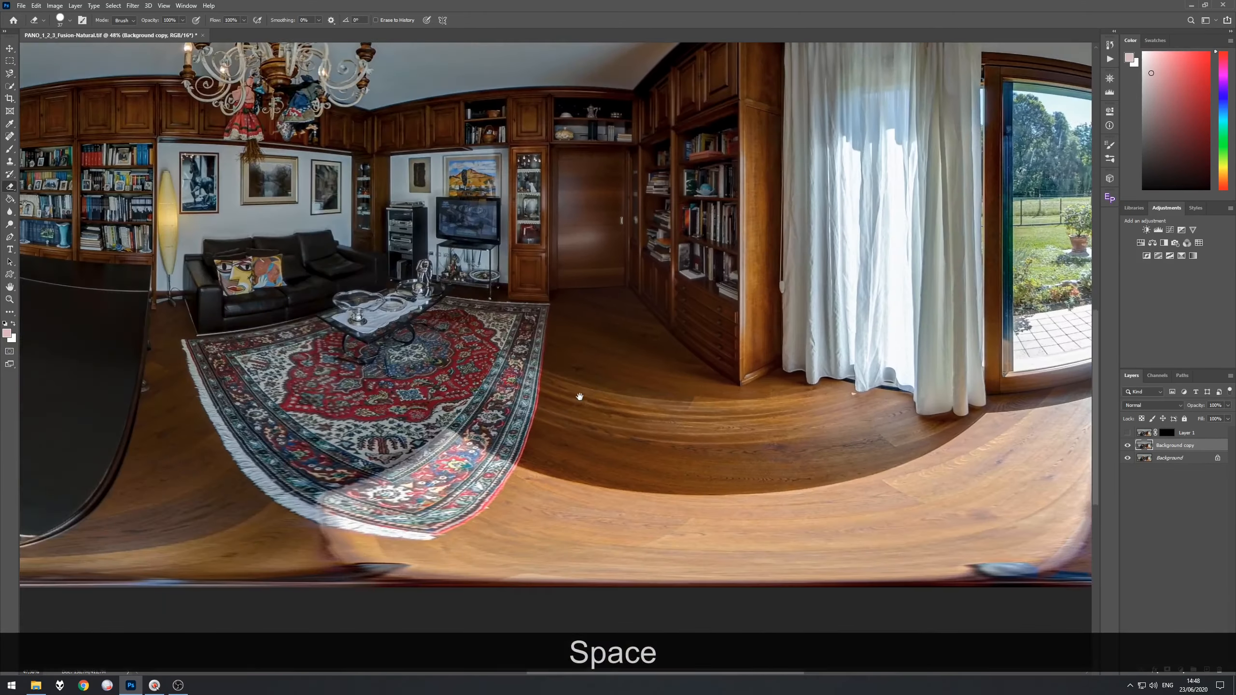
scroll(414, 517, up, 7)
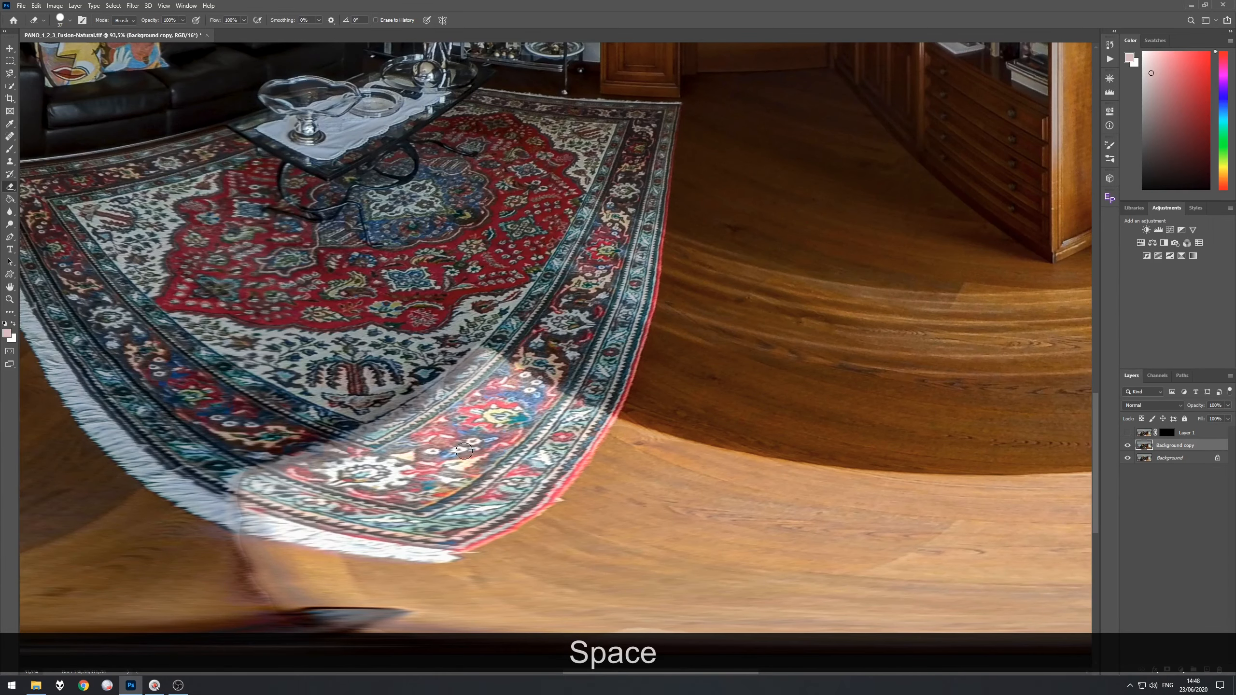
scroll(477, 456, down, 4)
drag(797, 422, 560, 448)
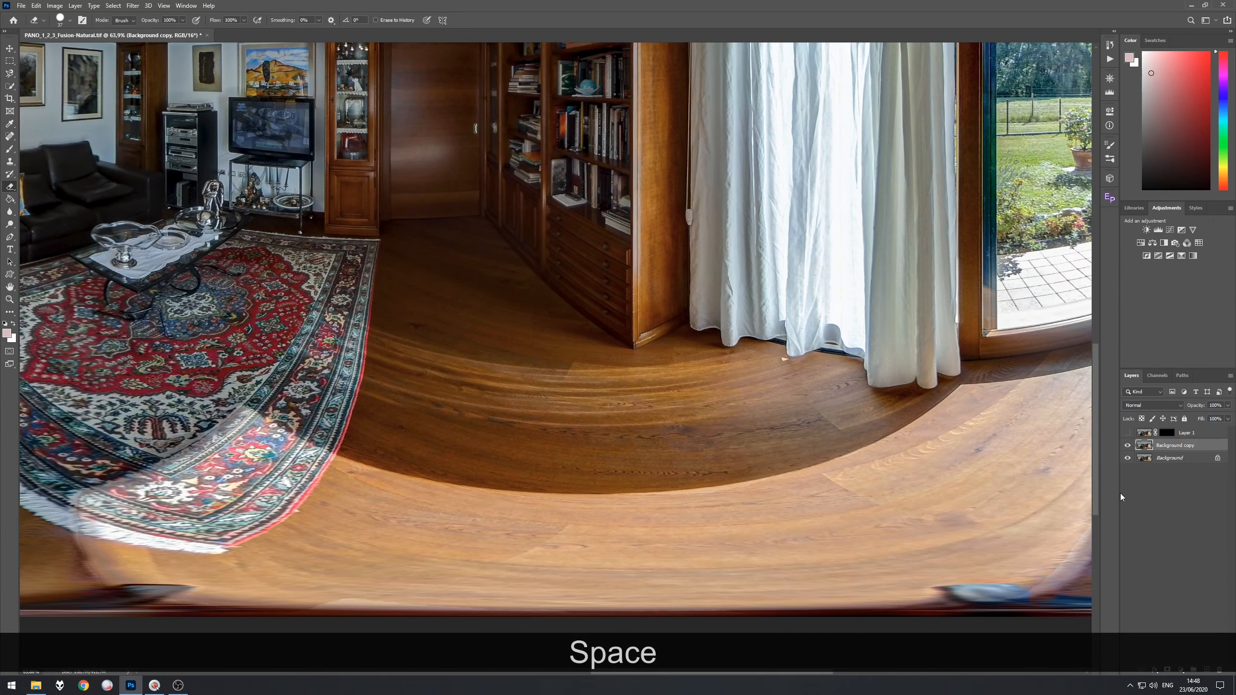
click(1173, 433)
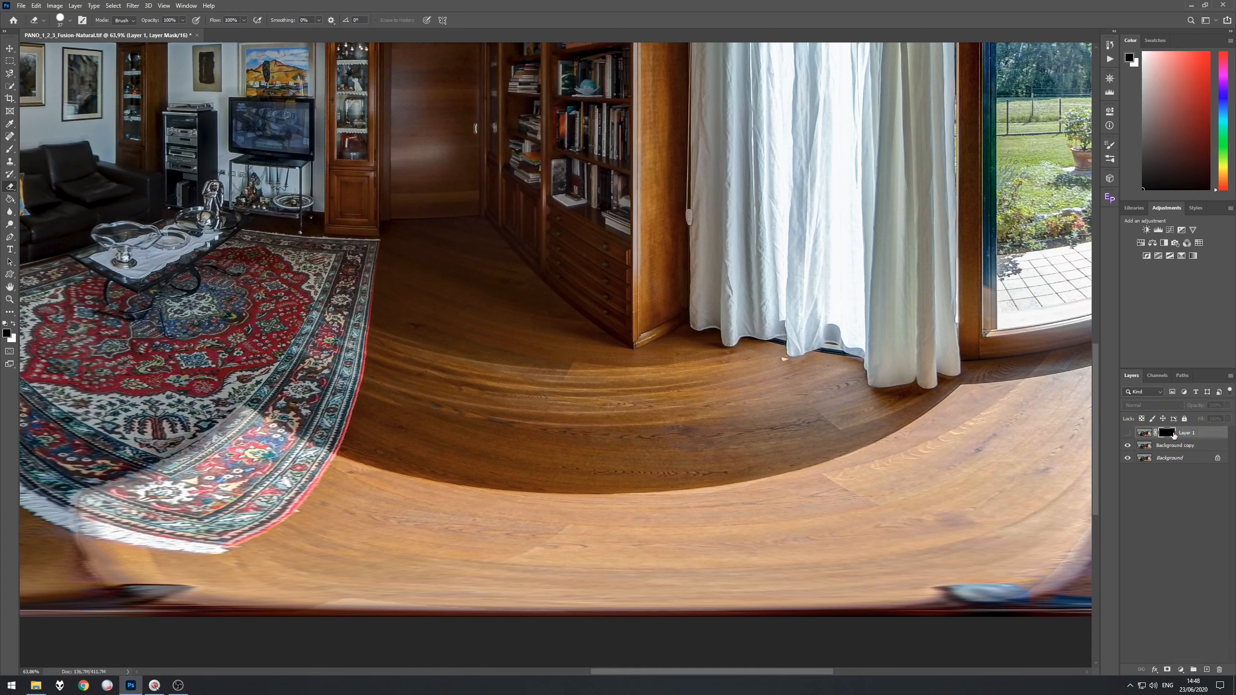
drag(1173, 435, 1179, 451)
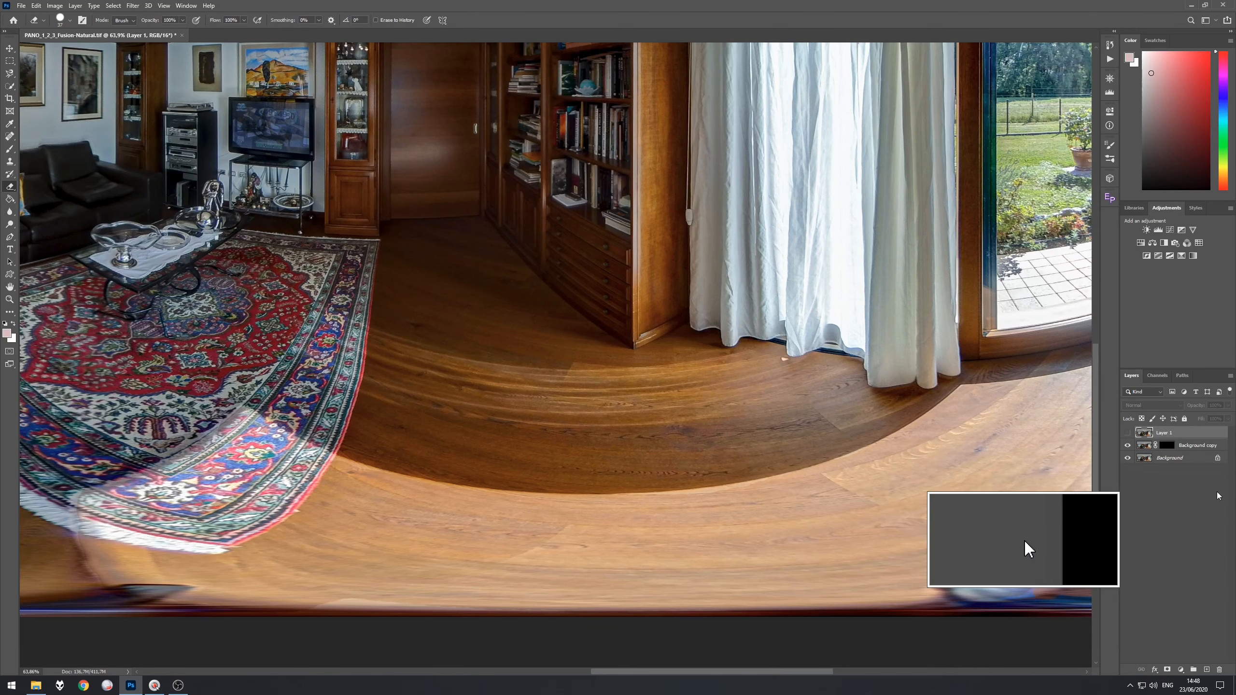
Toggle the Background copy's layer mask off and on to compare the sunlit floor edge with and without masking
scroll(985, 523, down, 3)
key(space)
drag(1018, 495, 837, 471)
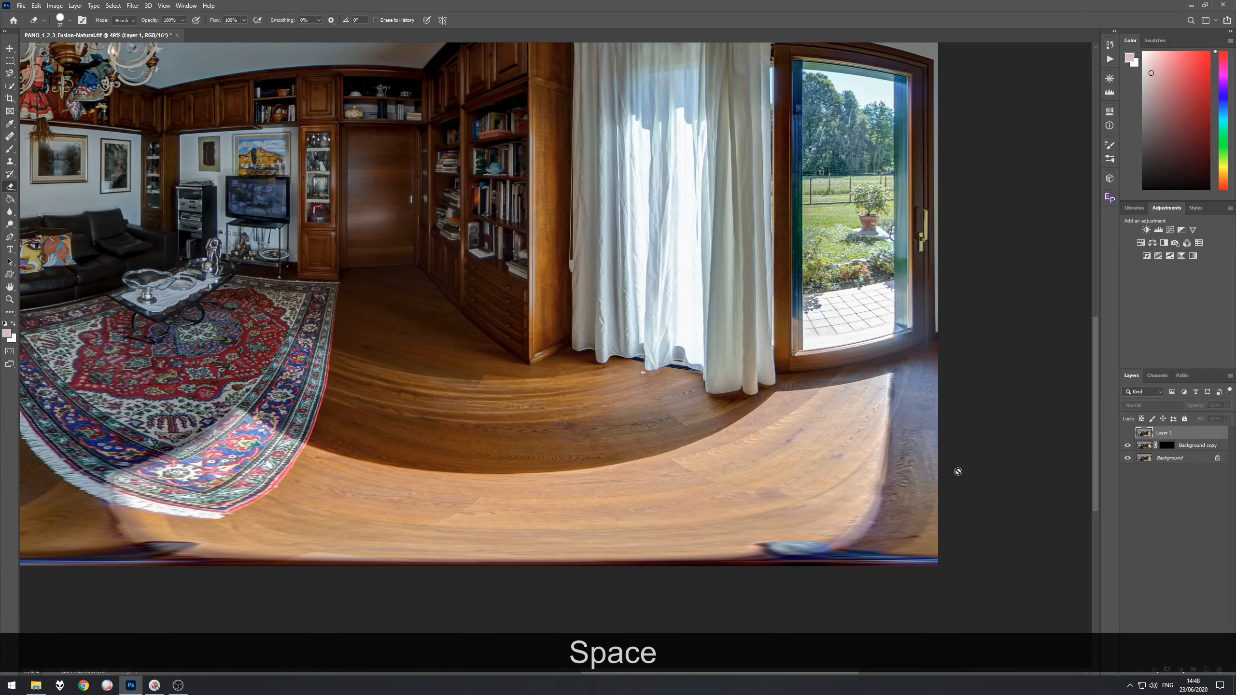
click(1167, 446)
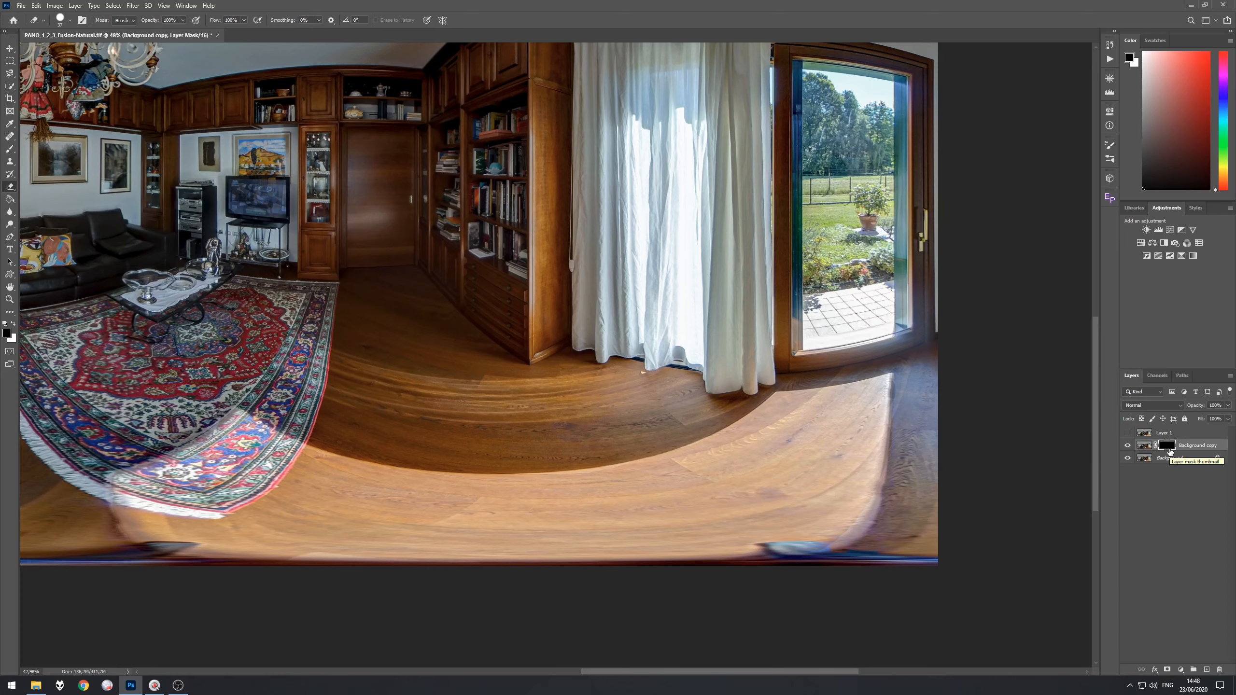
shift+click(1169, 448)
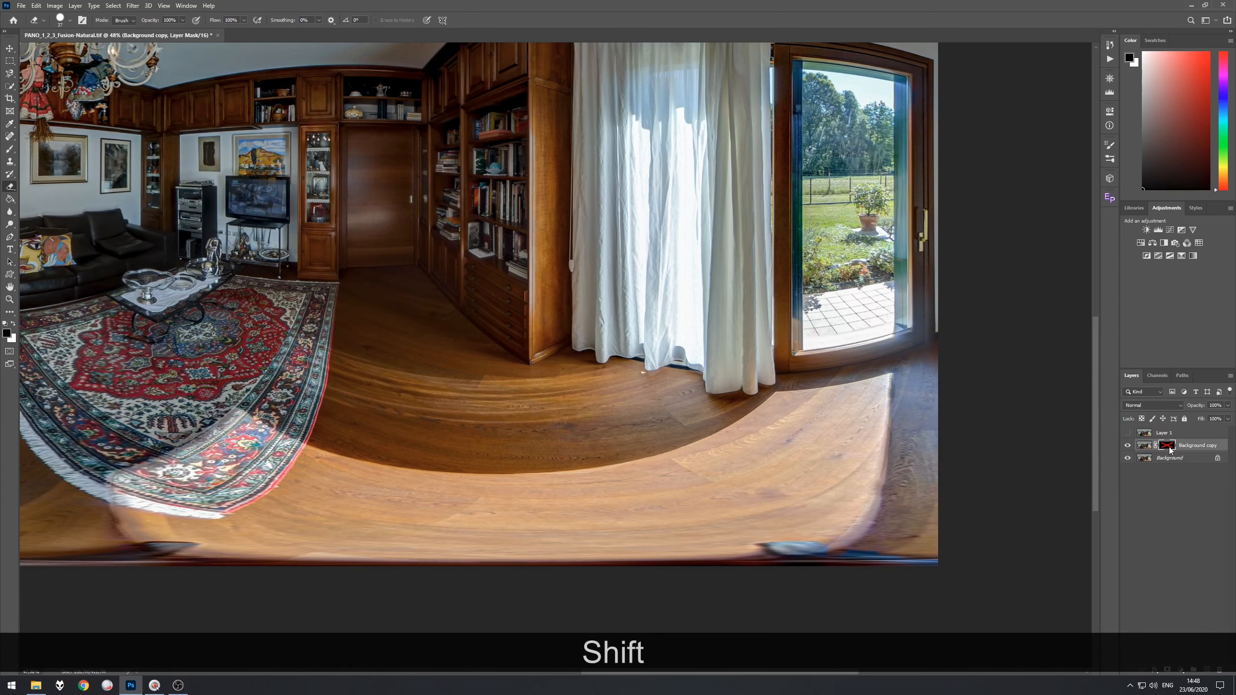
scroll(927, 476, up, 5)
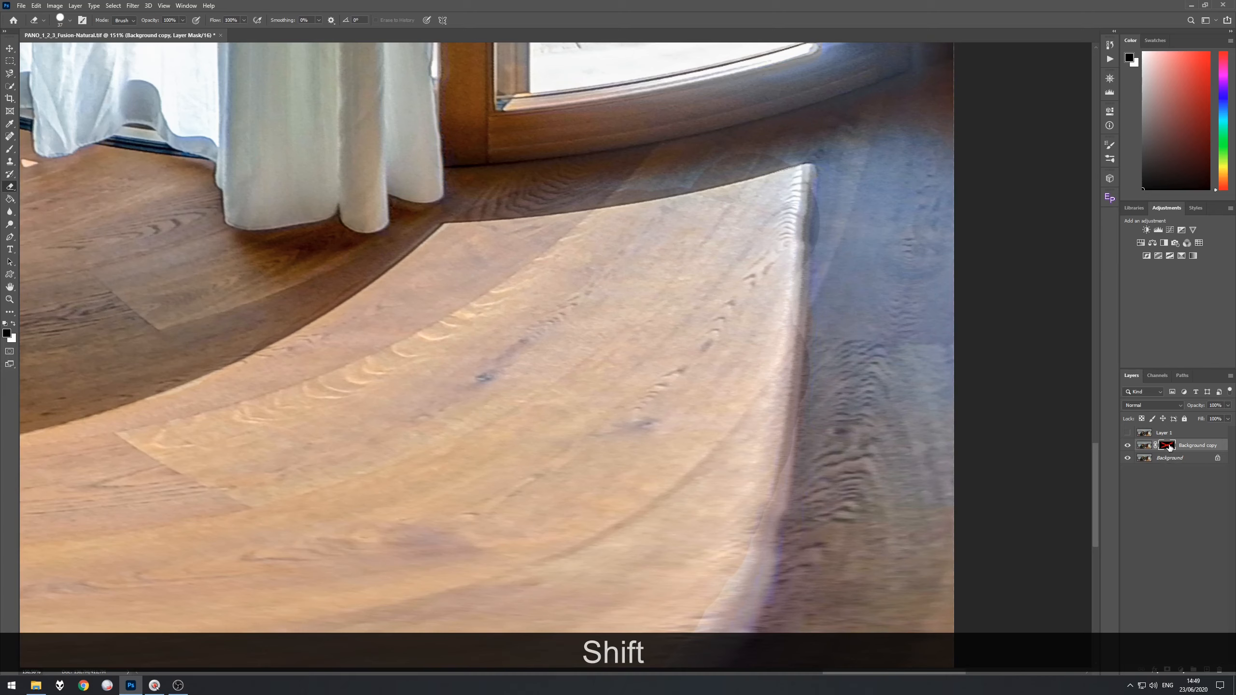
shift+click(1169, 447)
shift+click(1170, 447)
Toggle the Background copy's visibility off and on to compare the door and floor fringes with the original
scroll(879, 390, down, 2)
scroll(864, 157, down, 1)
drag(864, 157, 848, 222)
click(1127, 446)
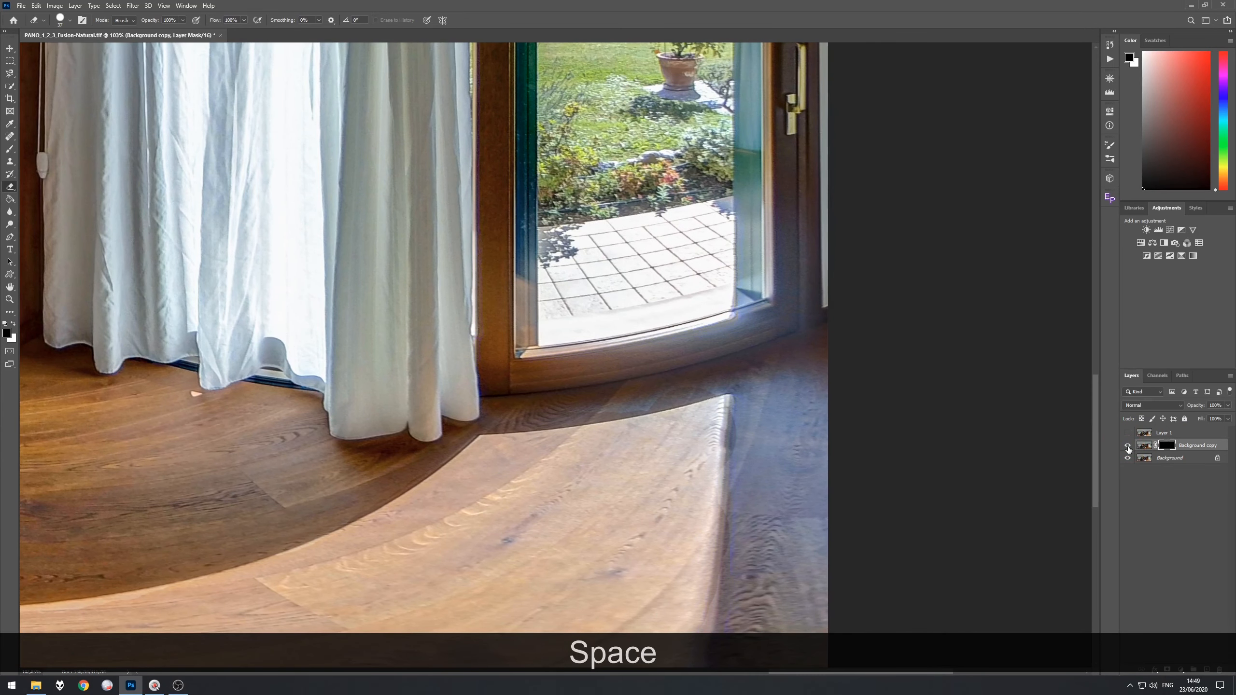
click(1127, 446)
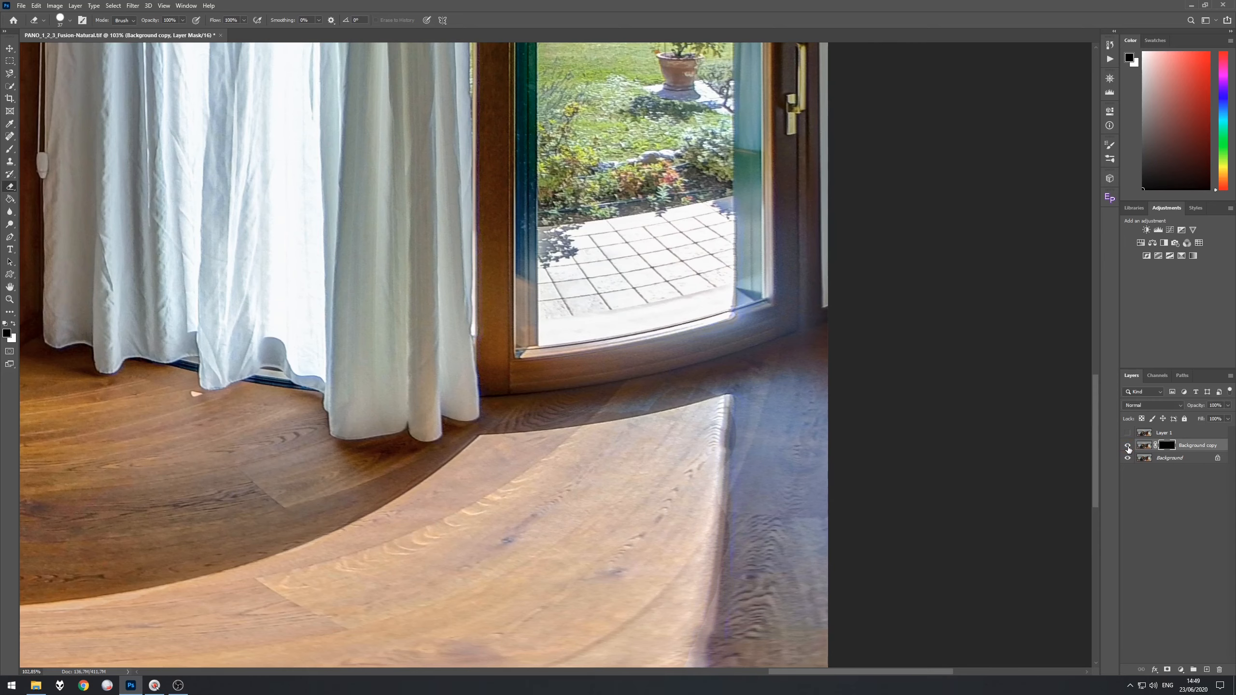
Delete the hidden Layer 1 and flatten the remaining layers into a single Background
scroll(368, 350, down, 15)
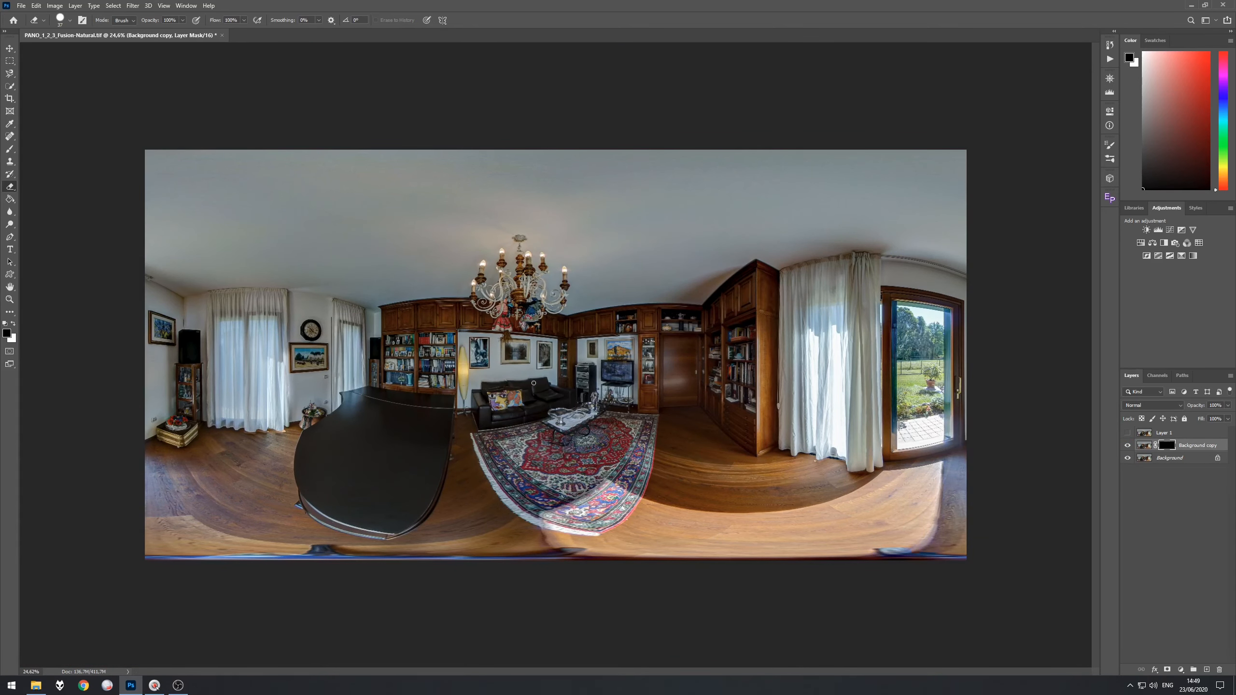
click(1164, 433)
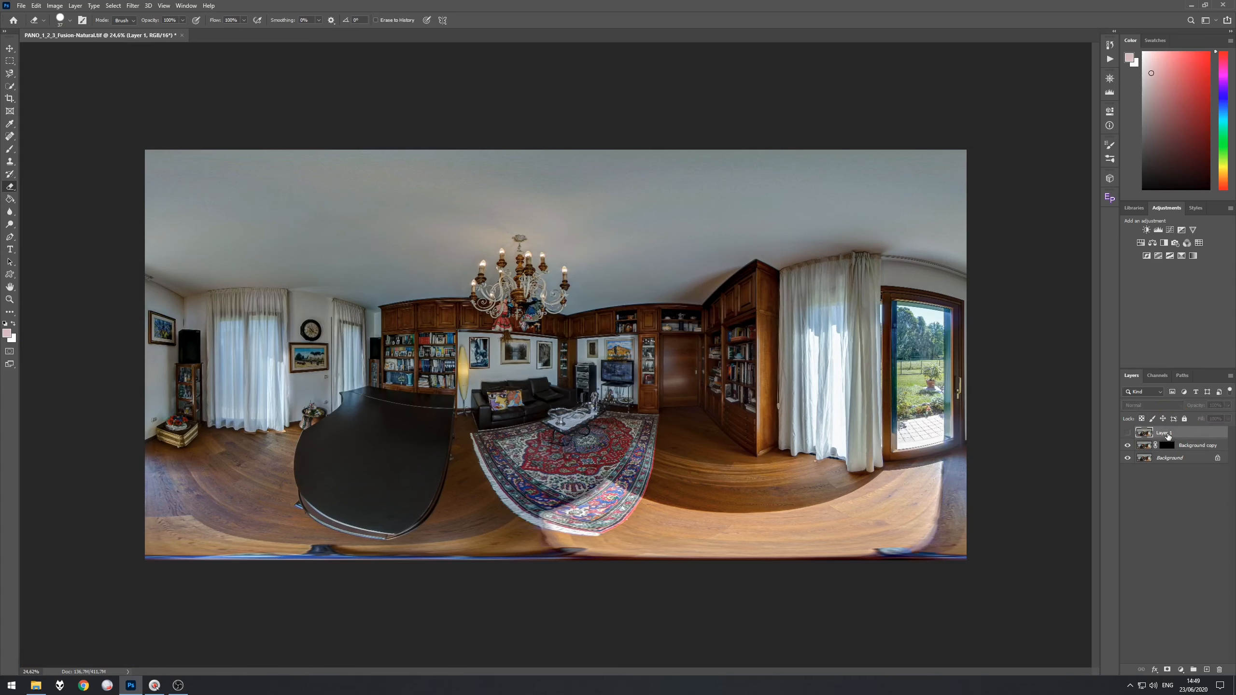
key(Delete)
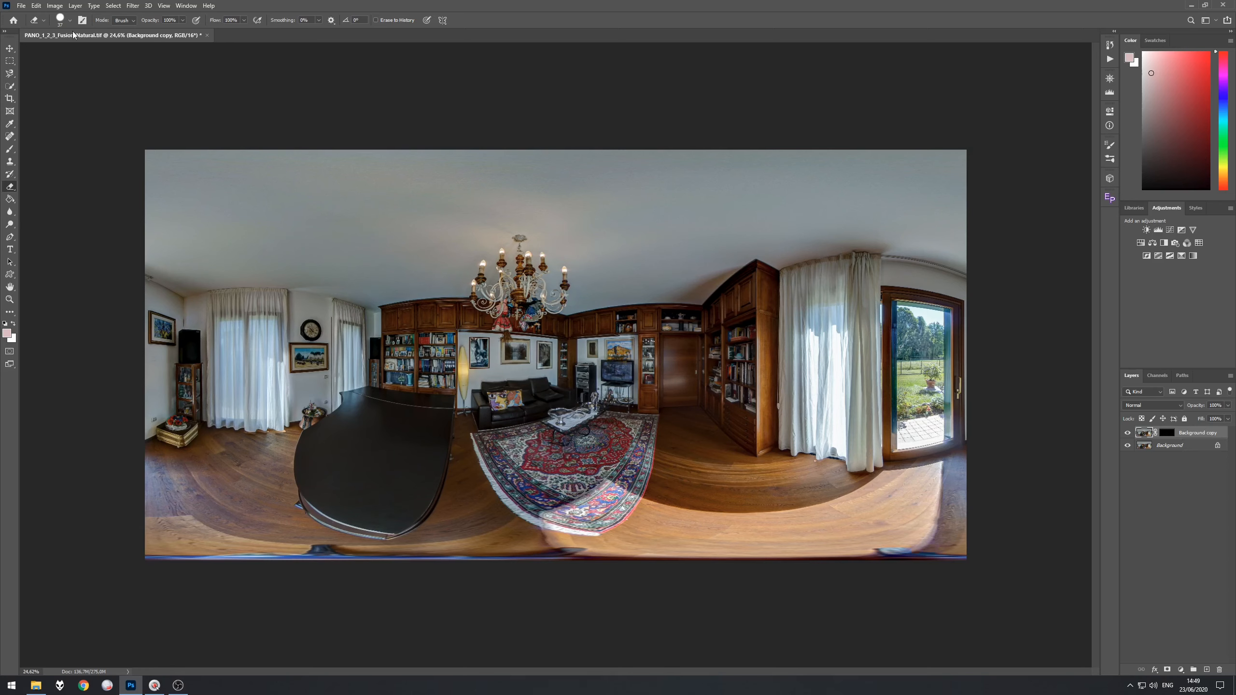
click(72, 6)
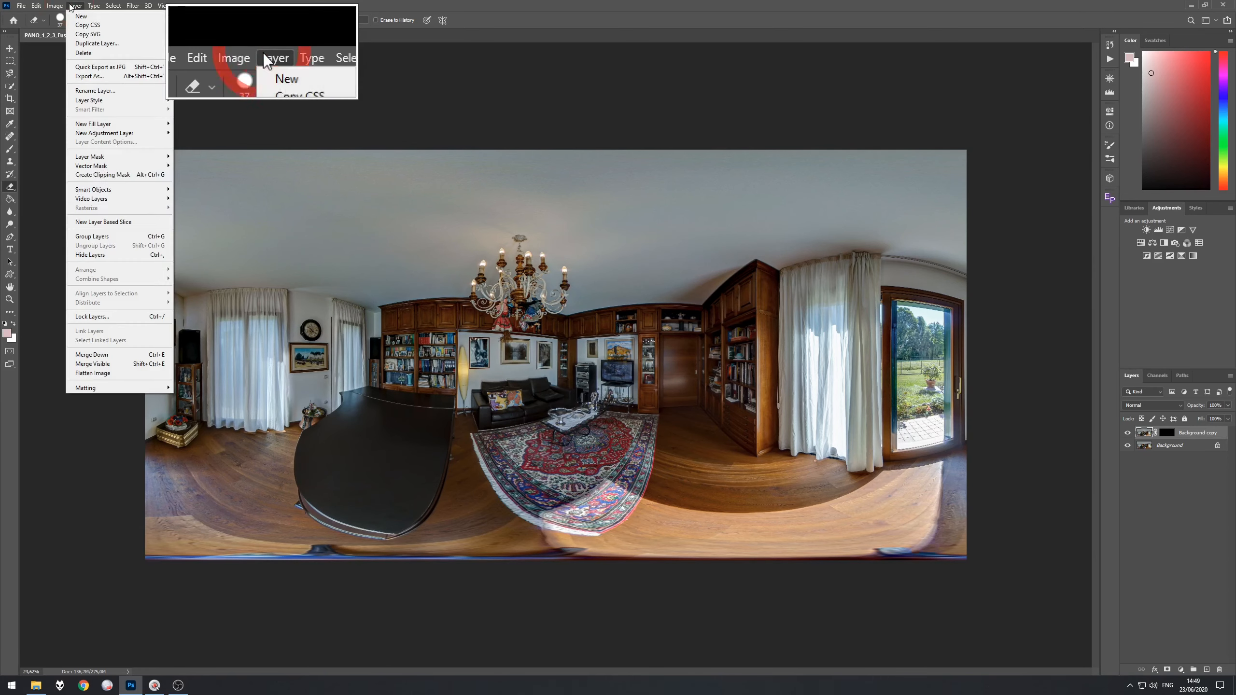
click(108, 376)
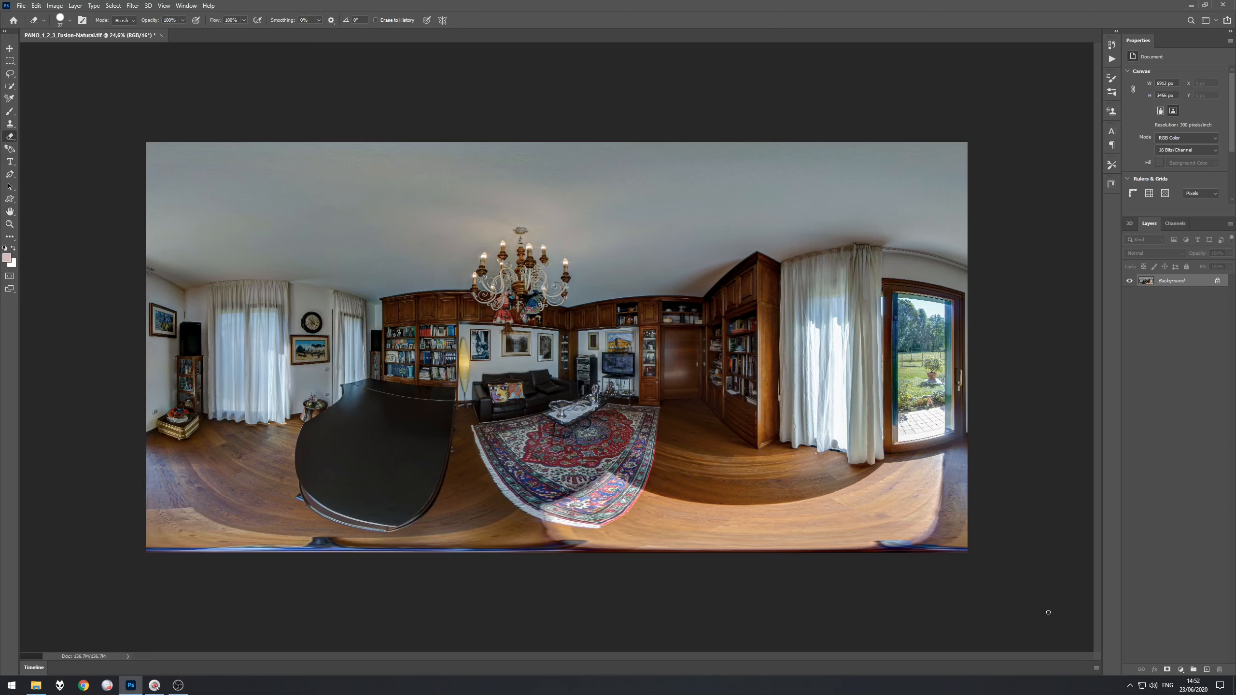
Convert the flattened panorama's colour depth to 8 Bits/Channel
click(55, 6)
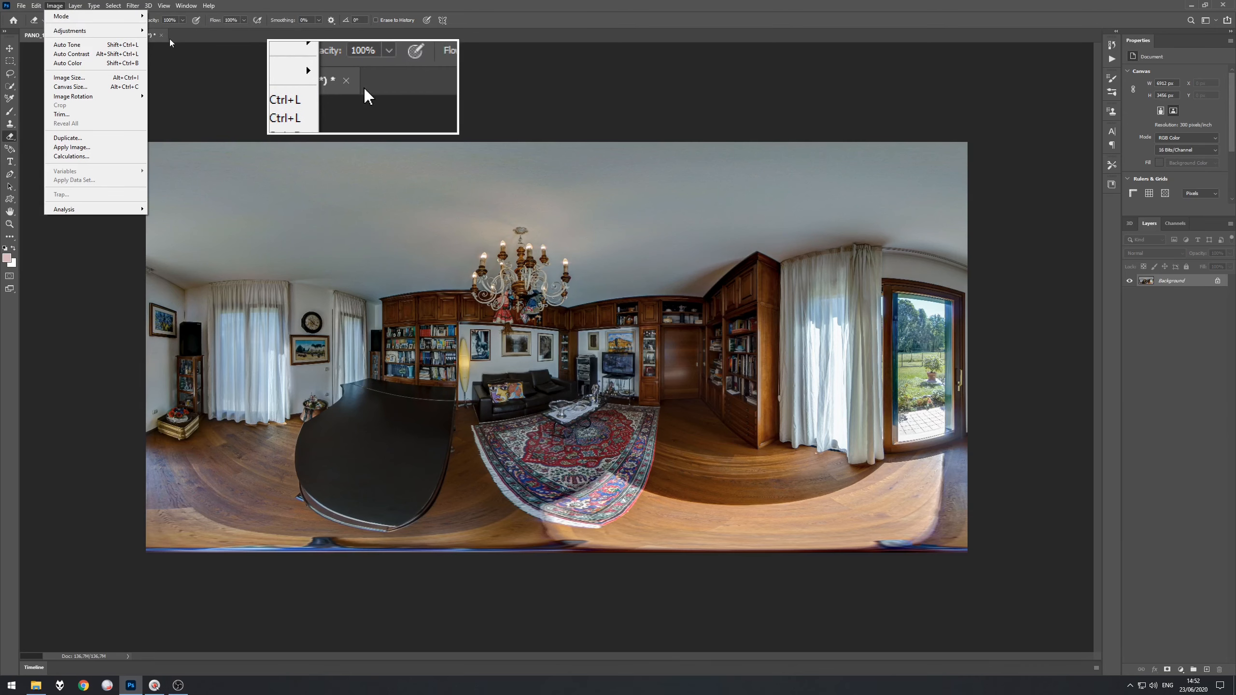
click(166, 37)
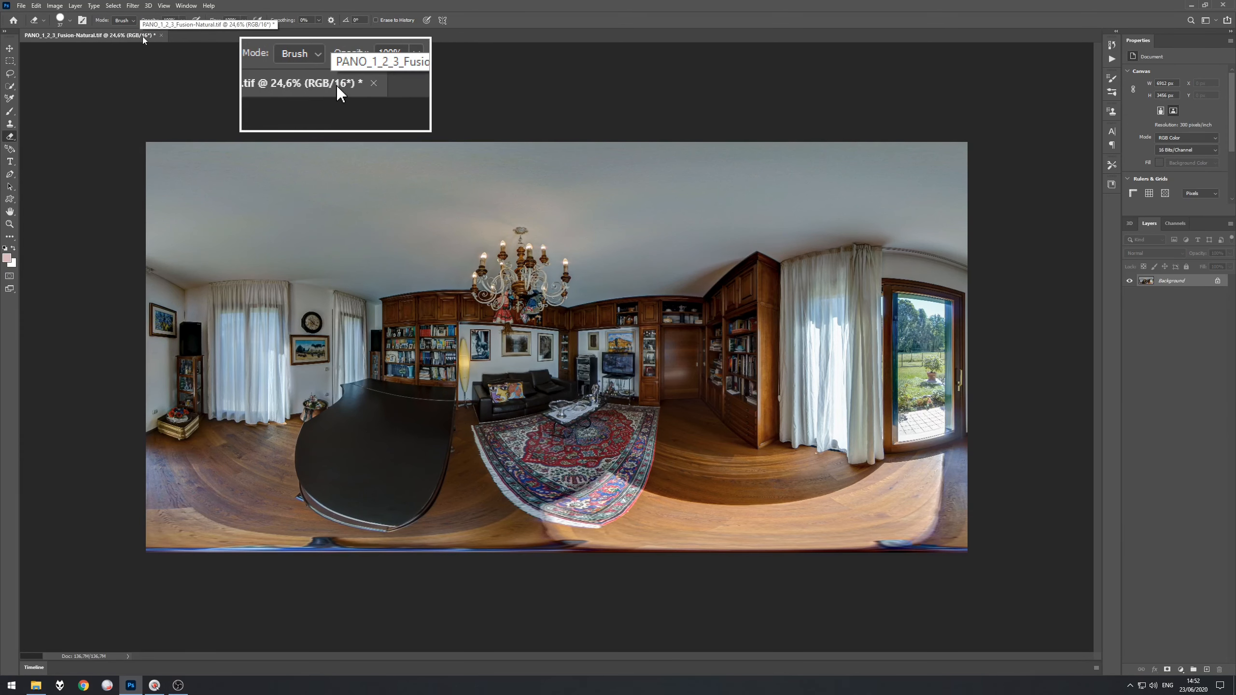
click(54, 6)
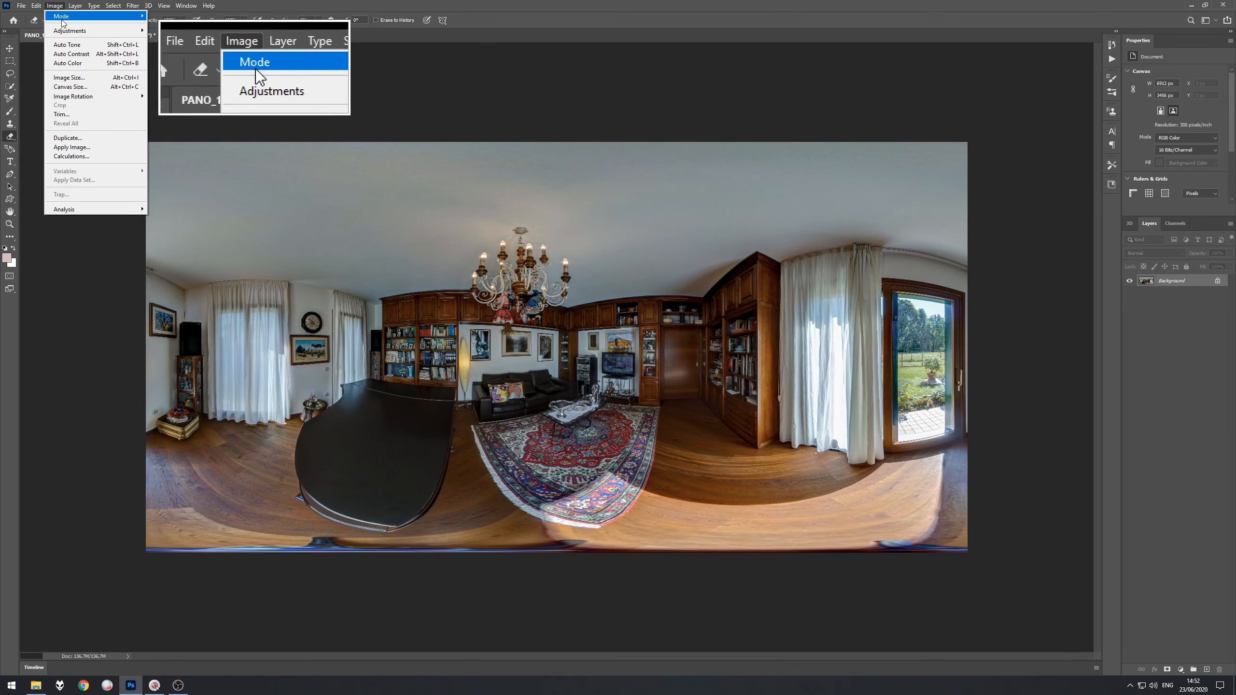
mouse_move(63, 22)
click(181, 95)
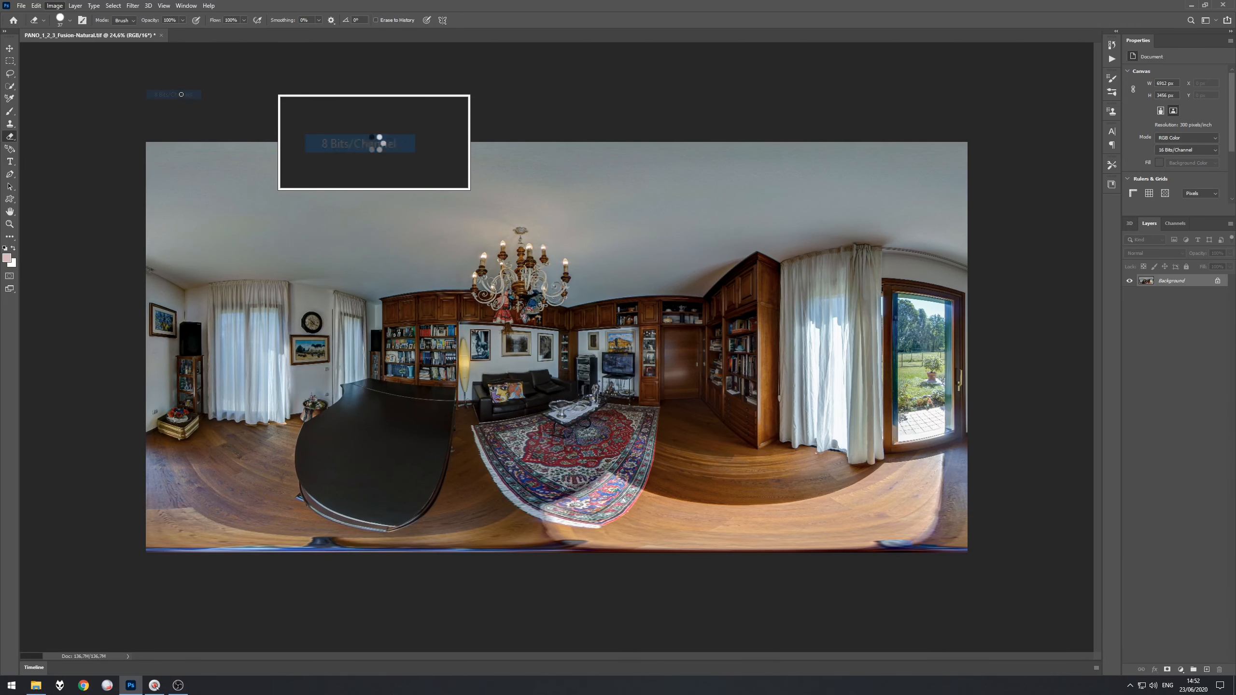
Save the panorama in the exposure folder as a JPEG named room, with quality 12 (Maximum) and the Baseline ("Standard") format
click(22, 6)
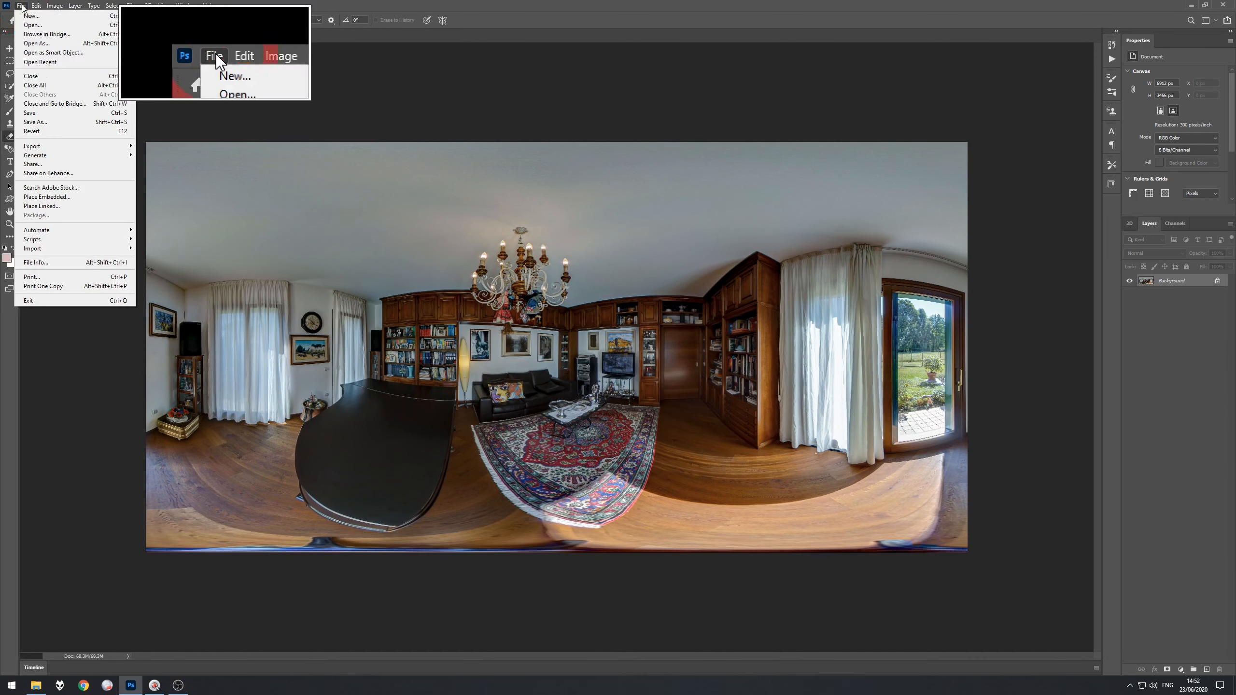
click(59, 119)
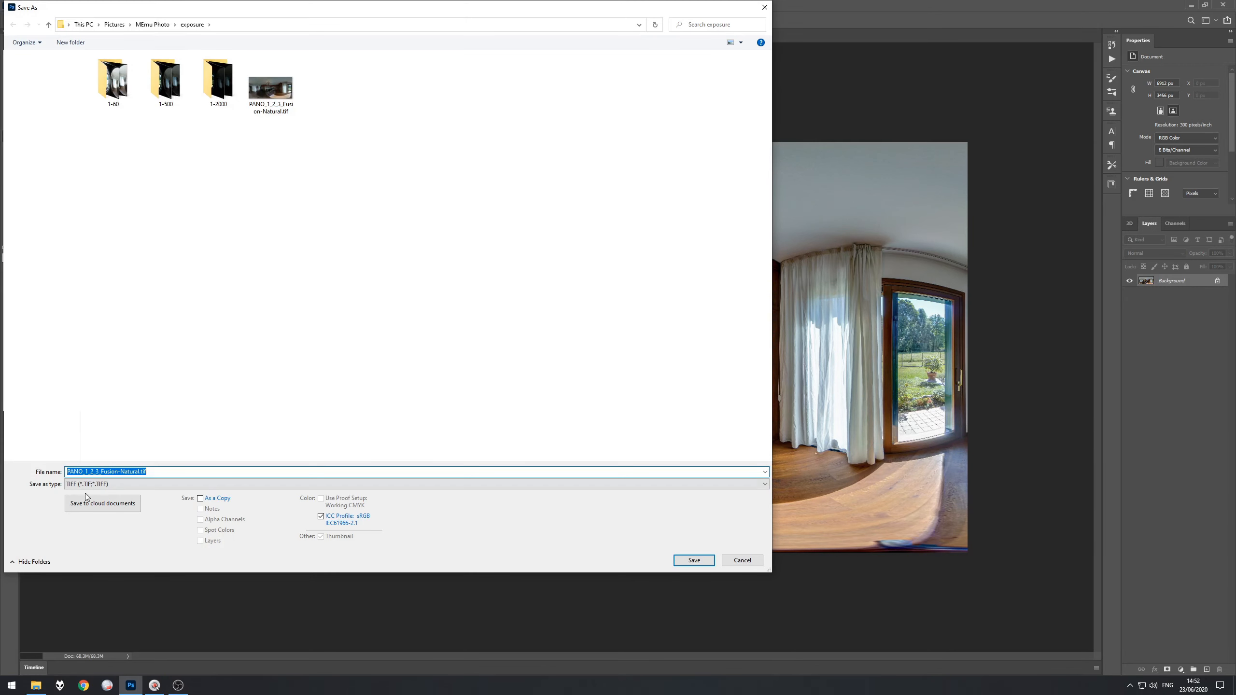
click(97, 485)
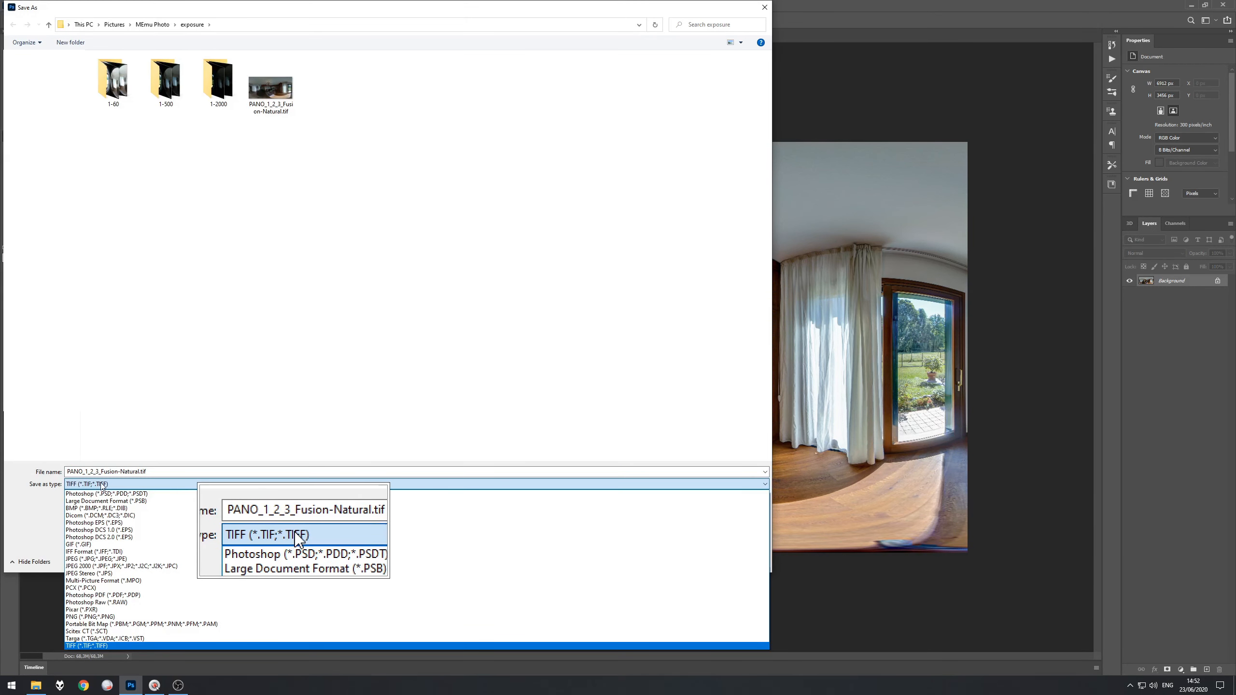
click(118, 559)
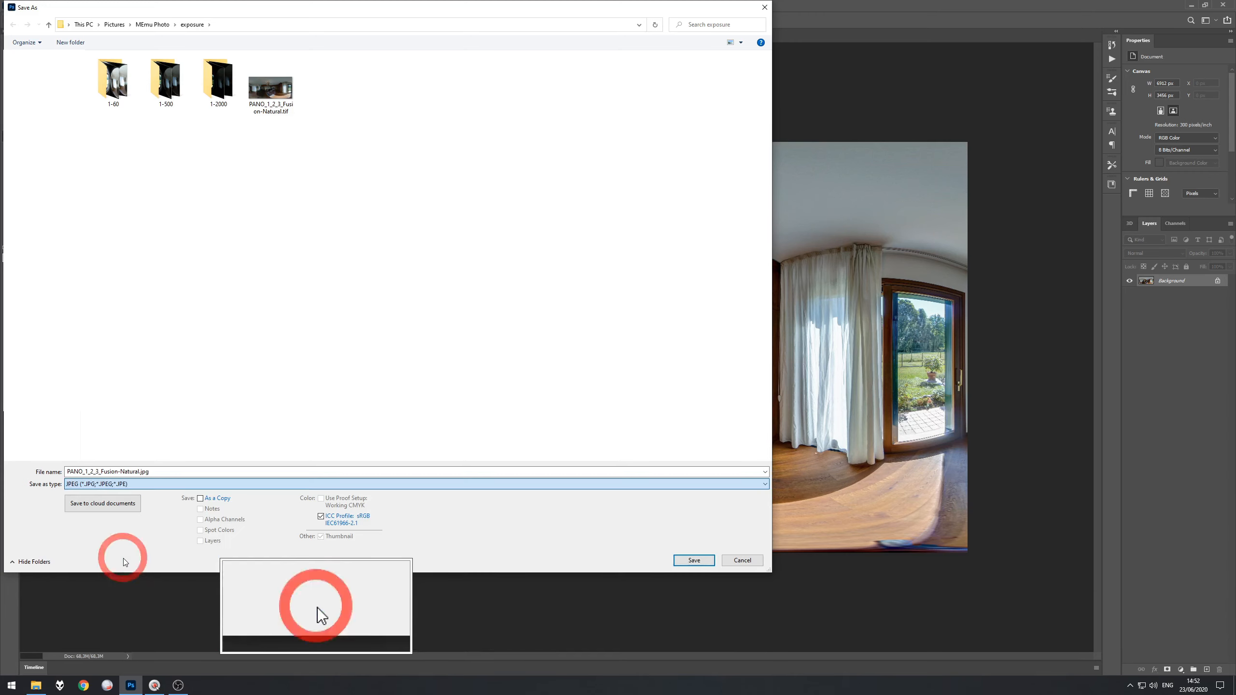
double_click(169, 472)
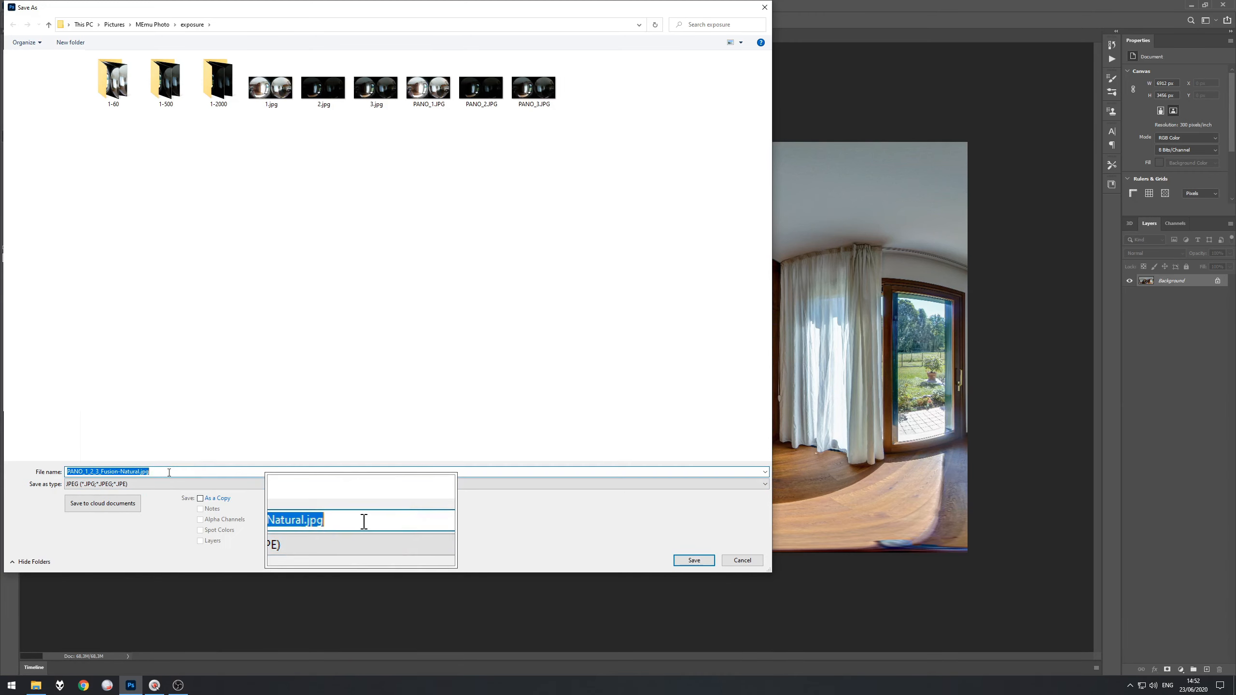
text(room)
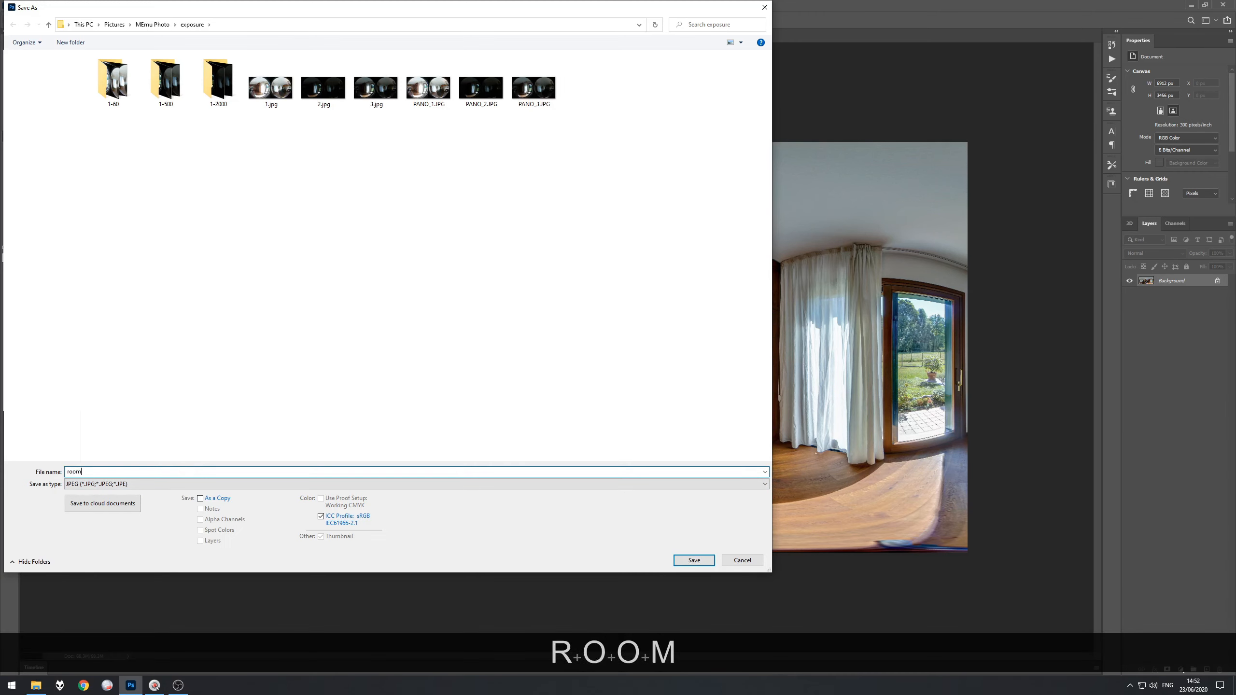
key(Return)
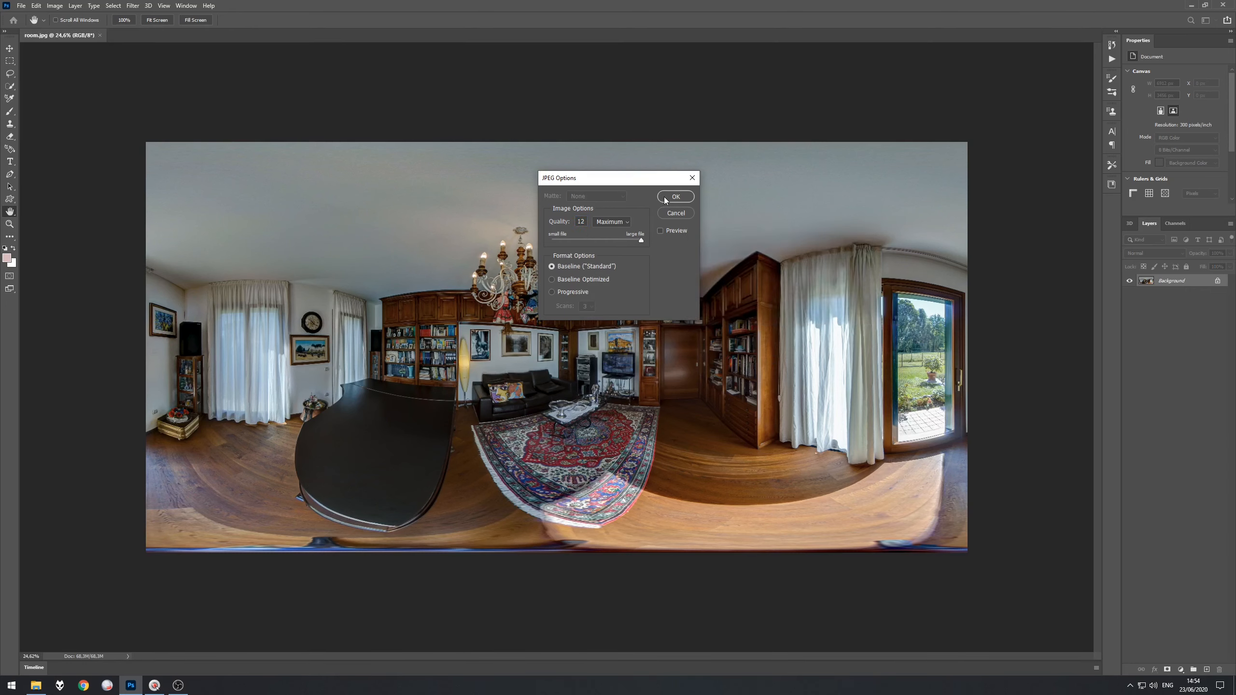
click(666, 195)
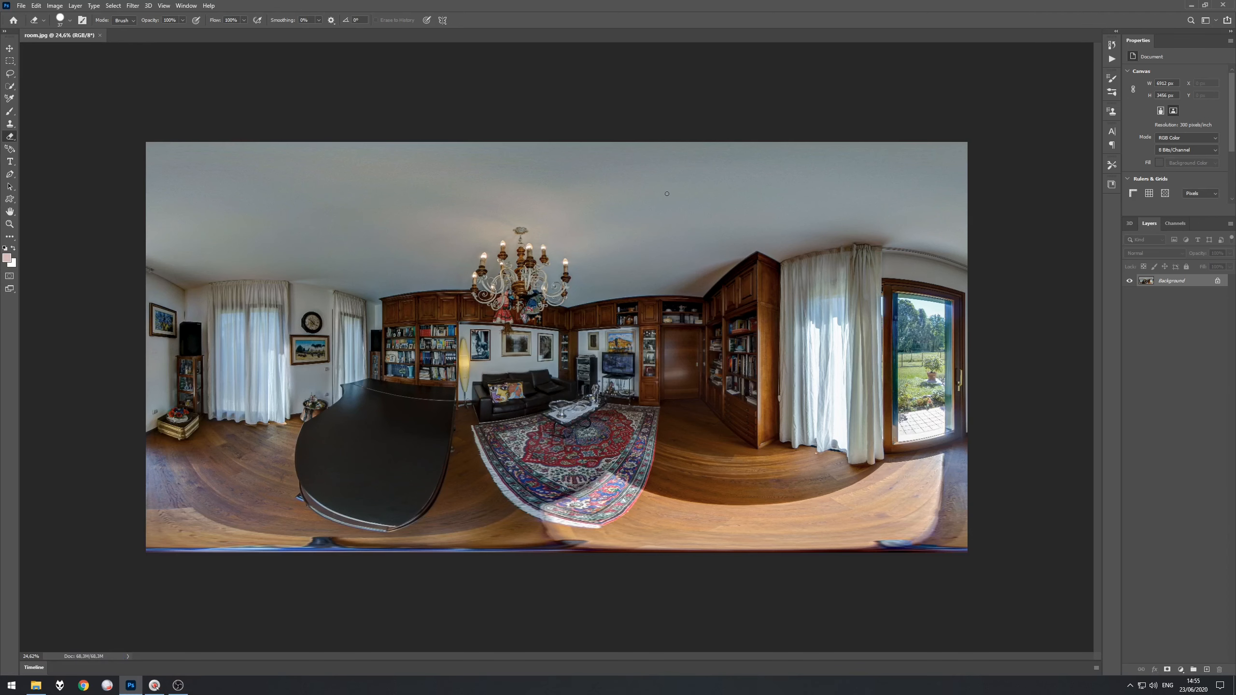